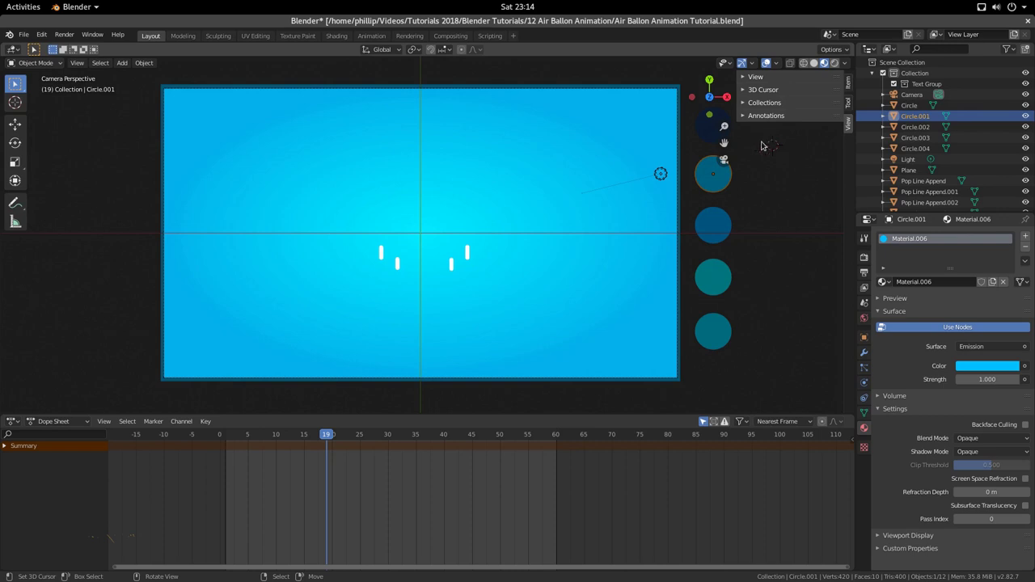
# - Import the vector graphic Blender Prepared File.svg from the 12 Air Ballon Animation folder into the scene
pyautogui.moveTo(320, 473); pyautogui.dragTo(309, 501)
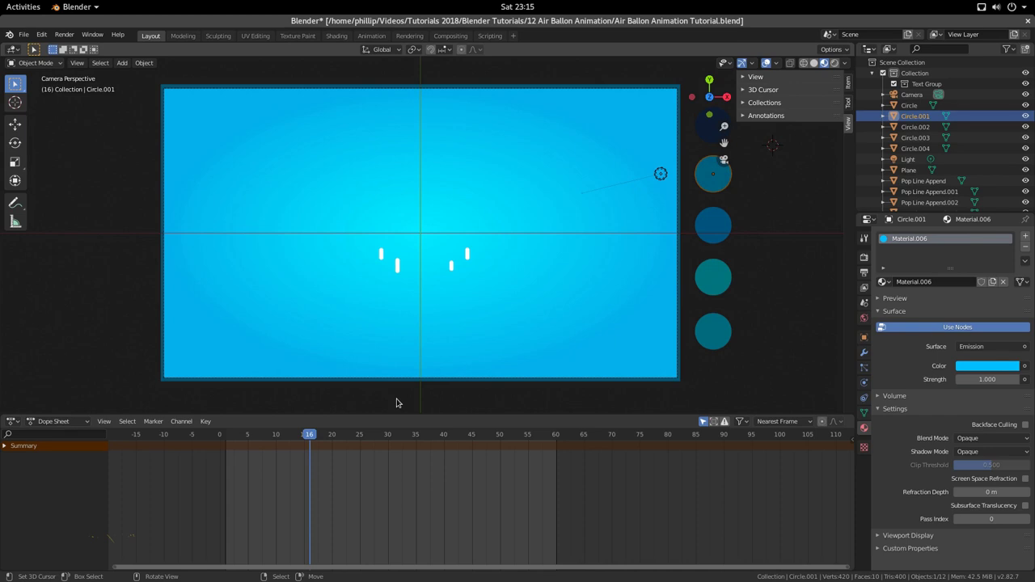
pyautogui.scroll(2, 408, 332)
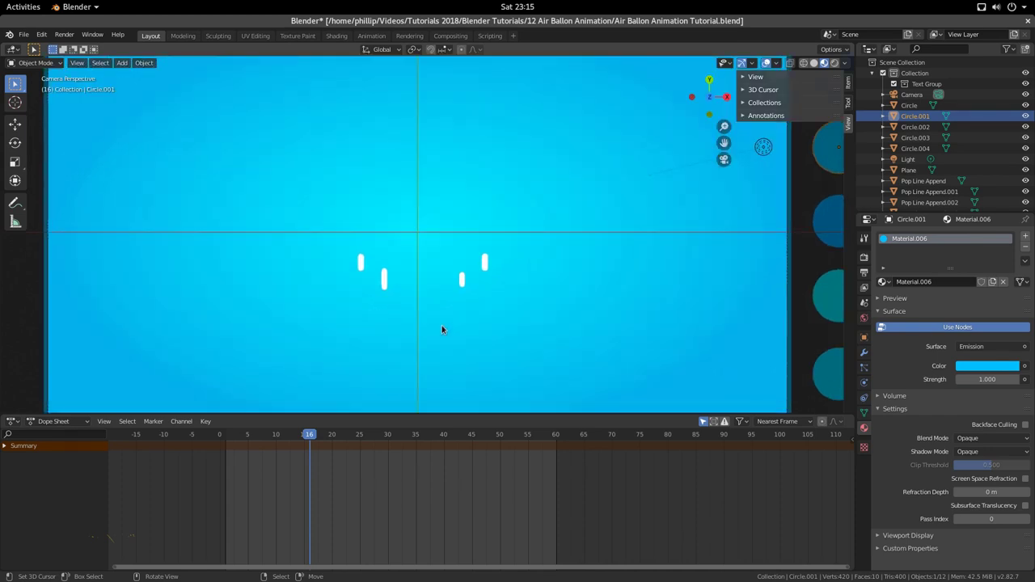
pyautogui.scroll(-2, 442, 329)
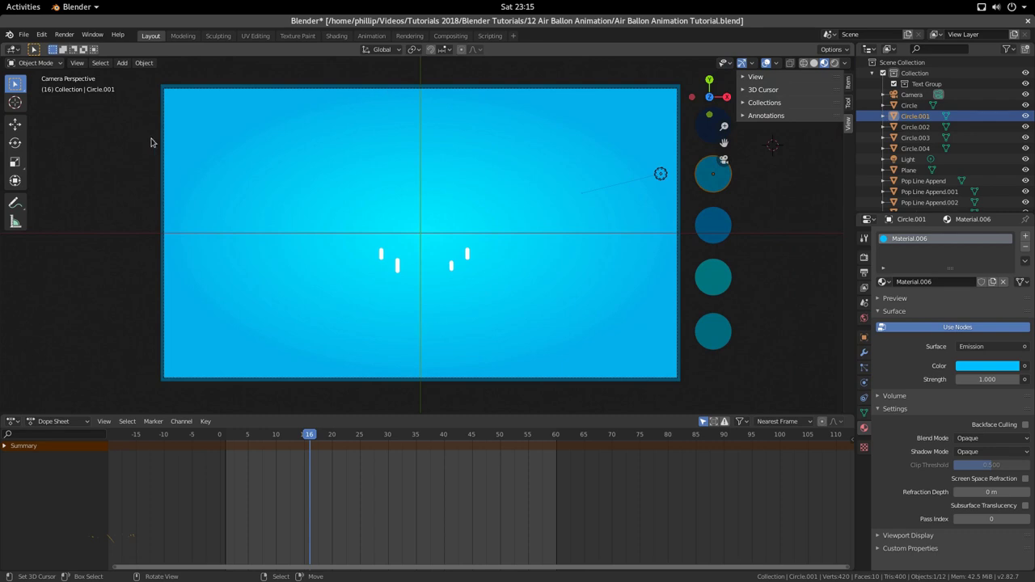
pyautogui.click(23, 35)
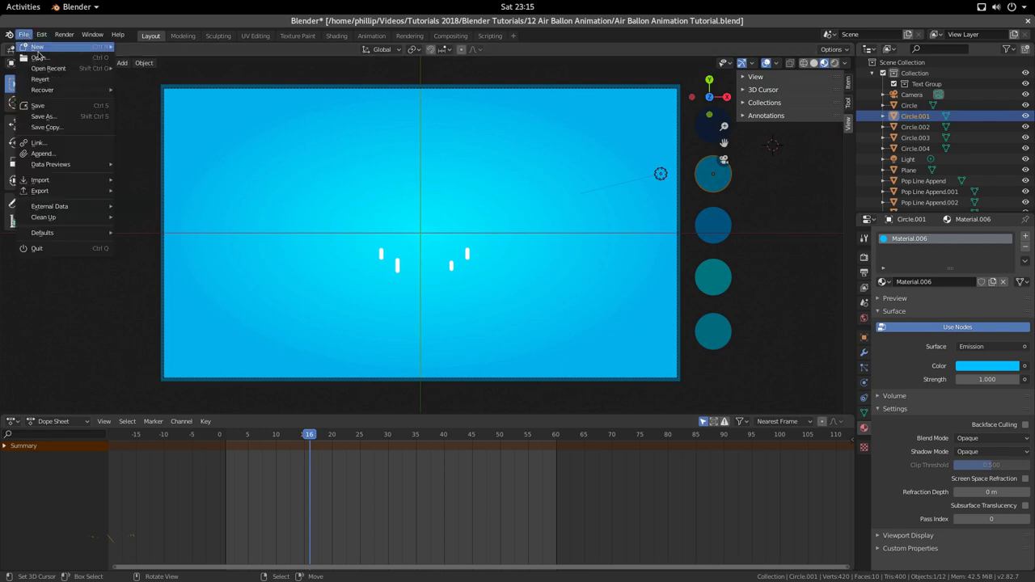
pyautogui.moveTo(78, 184)
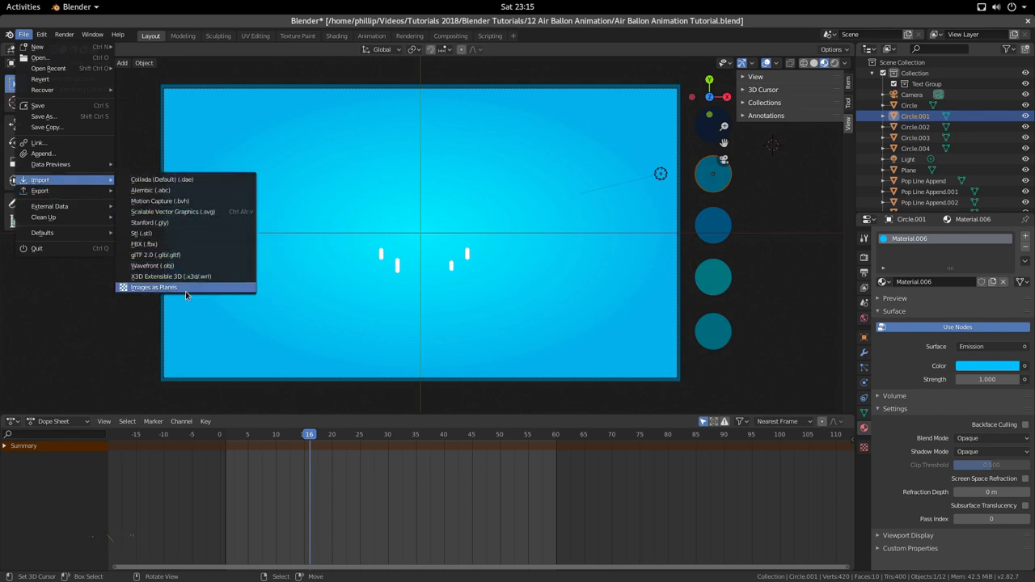
pyautogui.click(193, 215)
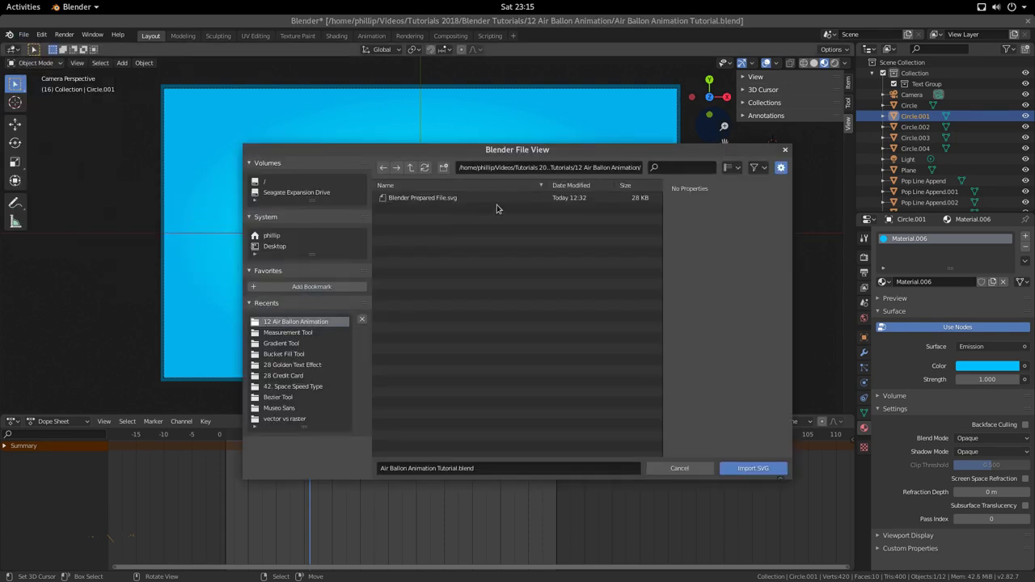
pyautogui.click(414, 201)
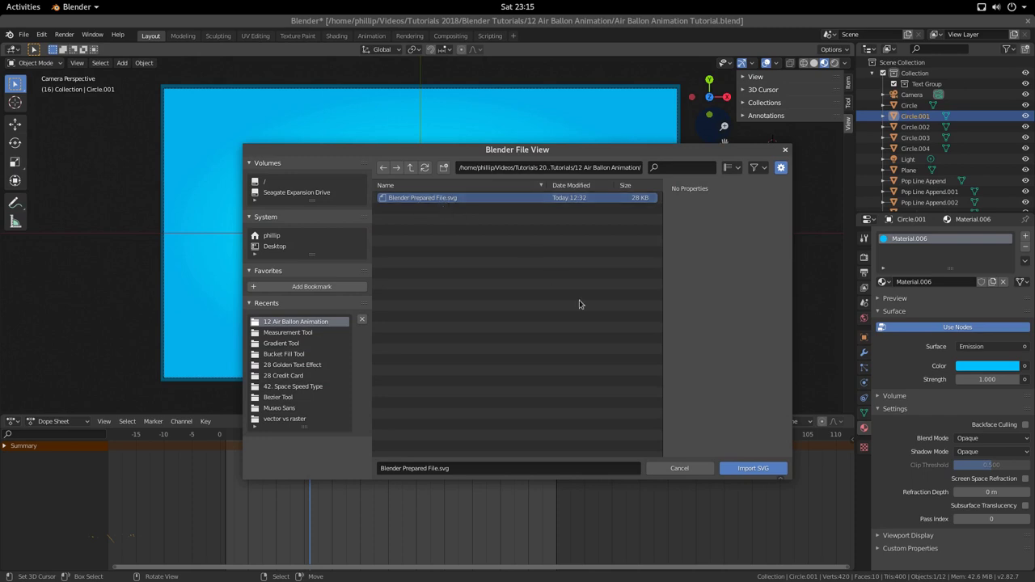
pyautogui.click(756, 469)
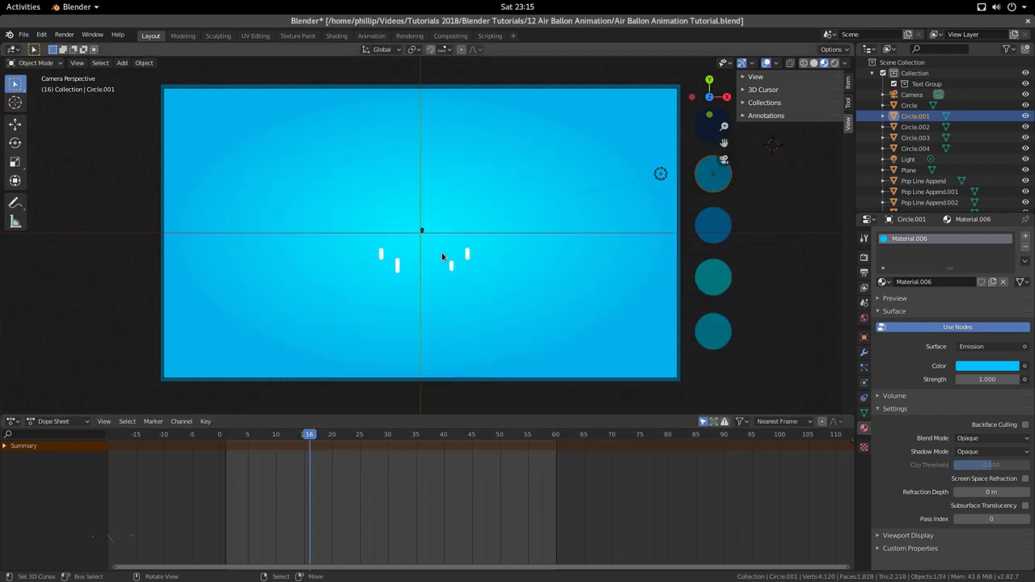
# - Examine the imported balloon at the scene origin, the background plane and the five colour swatch circles beside the camera frame
pyautogui.scroll(3, 437, 246)
pyautogui.scroll(-4, 427, 248)
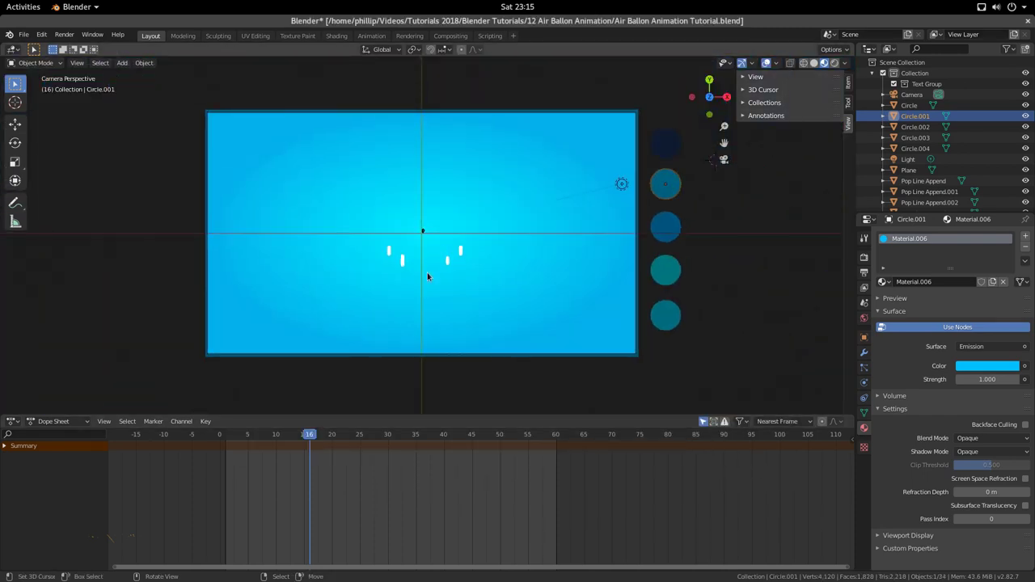
pyautogui.moveTo(311, 489); pyautogui.dragTo(265, 498)
pyautogui.scroll(4, 439, 280)
pyautogui.scroll(-2, 425, 238)
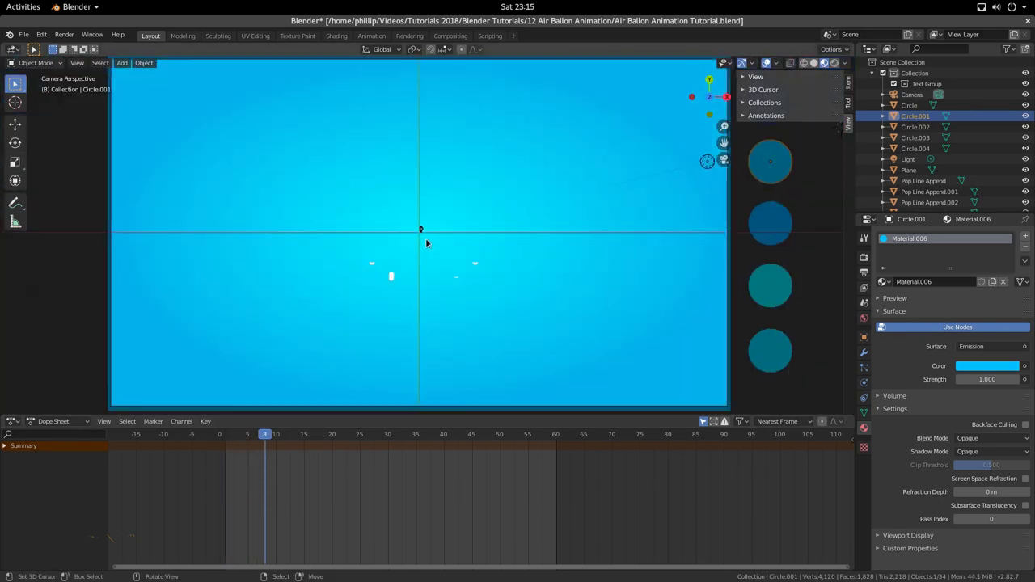
pyautogui.scroll(-2, 425, 238)
pyautogui.click(523, 203)
pyautogui.scroll(1, 633, 187)
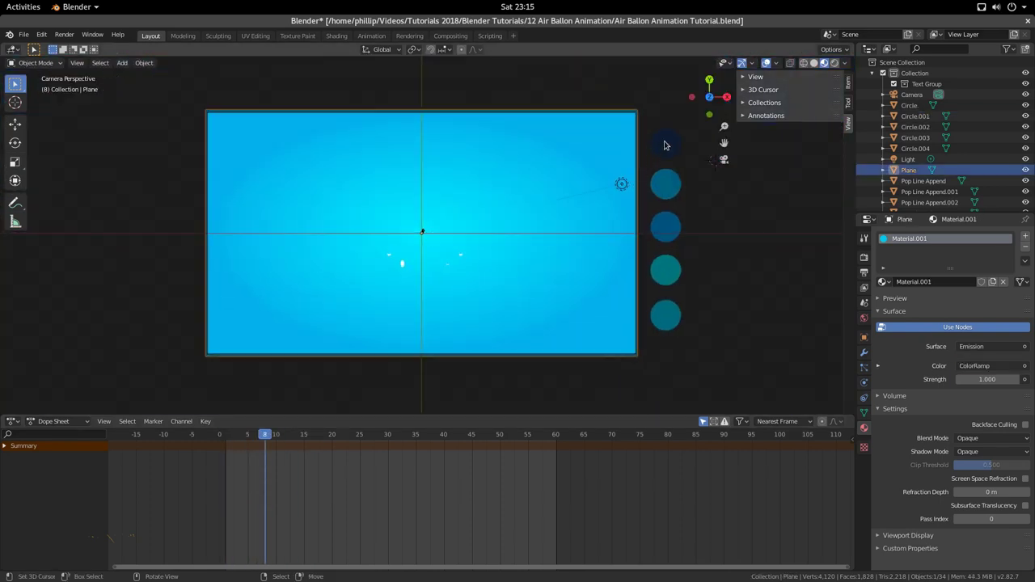
pyautogui.click(665, 146)
pyautogui.click(662, 185)
pyautogui.click(656, 234)
pyautogui.click(664, 274)
pyautogui.click(664, 312)
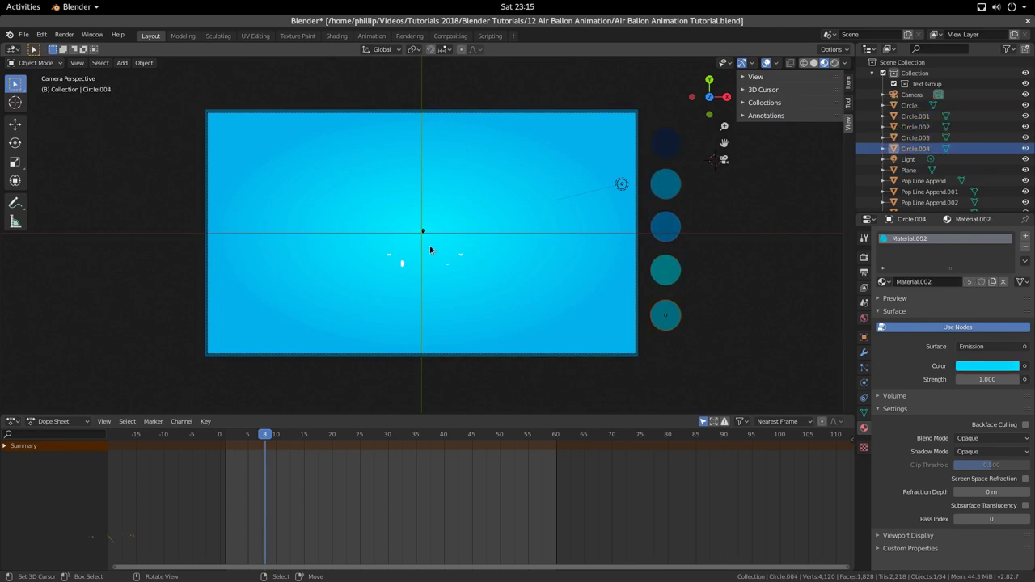
pyautogui.scroll(4, 435, 231)
pyautogui.scroll(5, 411, 220)
pyautogui.scroll(-4, 409, 220)
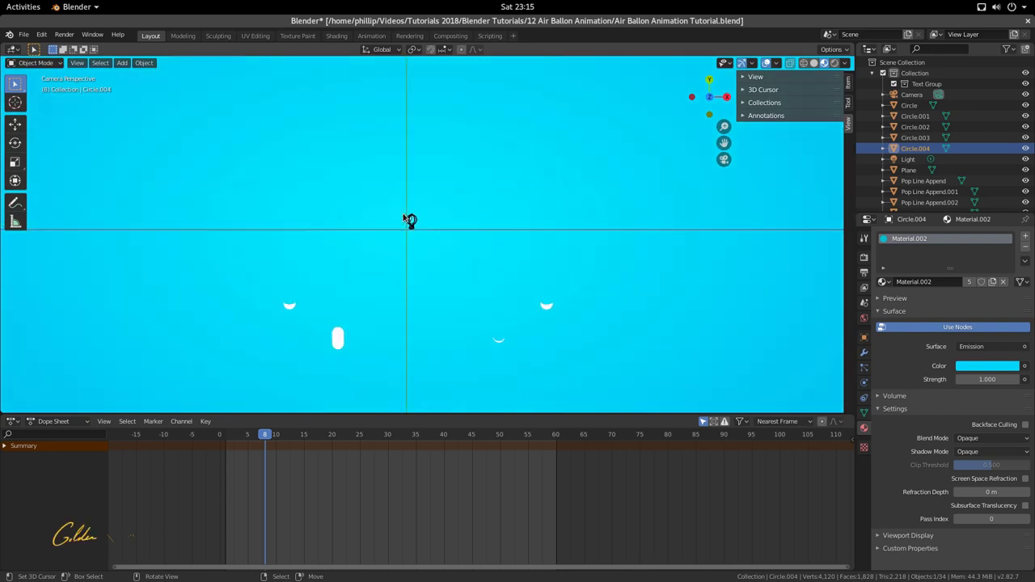
pyautogui.scroll(-5, 409, 220)
# - Hide the blue background plane
pyautogui.click(387, 195)
pyautogui.scroll(4, 387, 195)
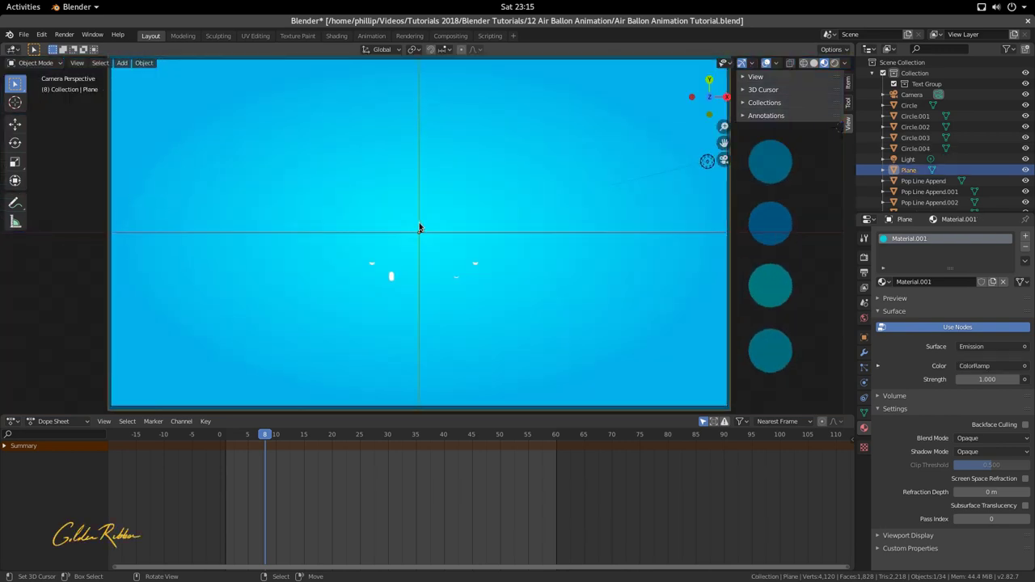
pyautogui.press('h')
# - Select all the parts of the imported balloon and set their origins to Center of Mass (Surface)
pyautogui.scroll(6, 425, 240)
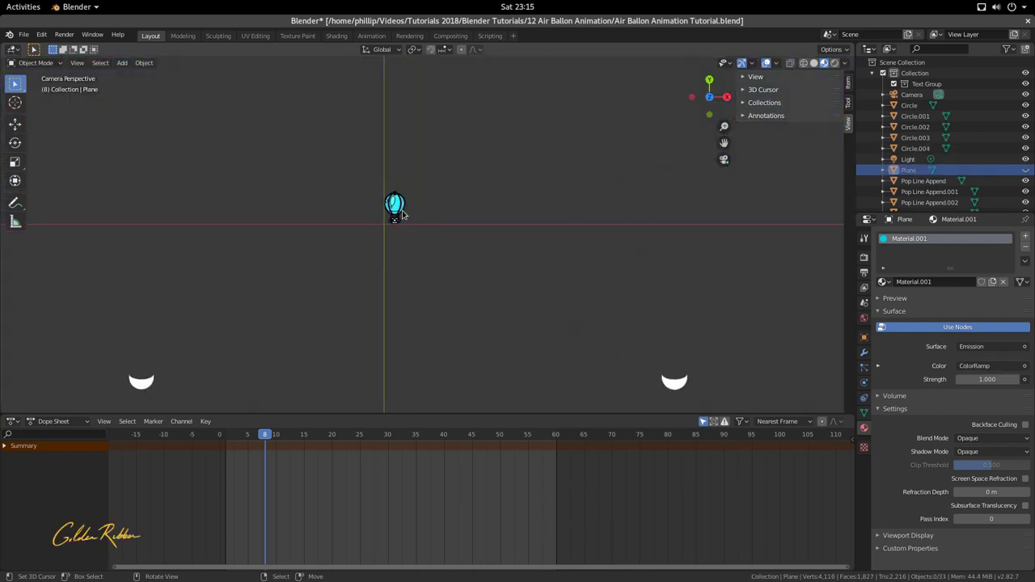
pyautogui.click(397, 211)
pyautogui.scroll(3, 401, 212)
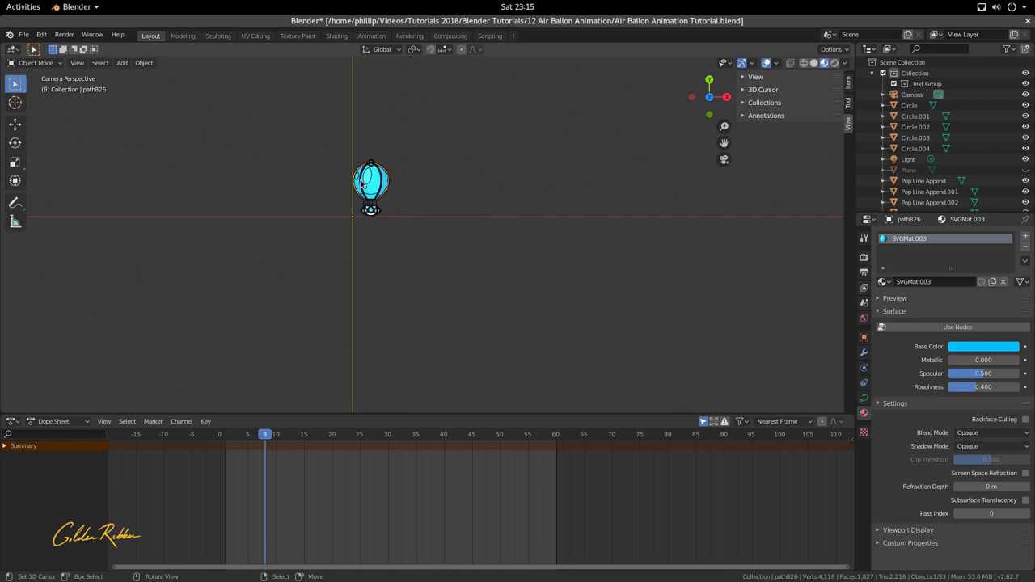
pyautogui.moveTo(309, 134); pyautogui.dragTo(409, 236)
pyautogui.scroll(-4, 354, 259)
pyautogui.scroll(-5, 354, 258)
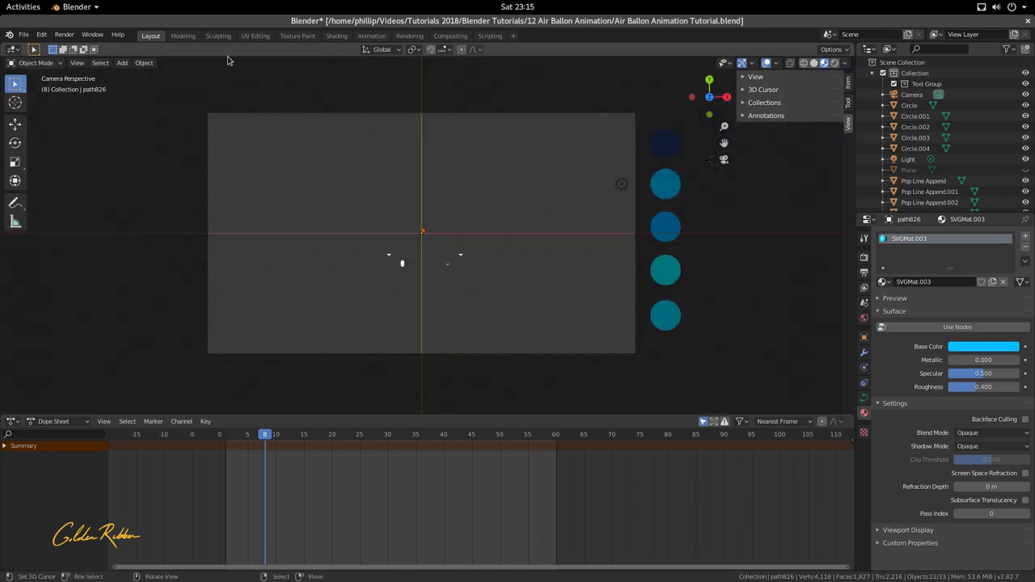
pyautogui.click(143, 62)
pyautogui.moveTo(161, 85)
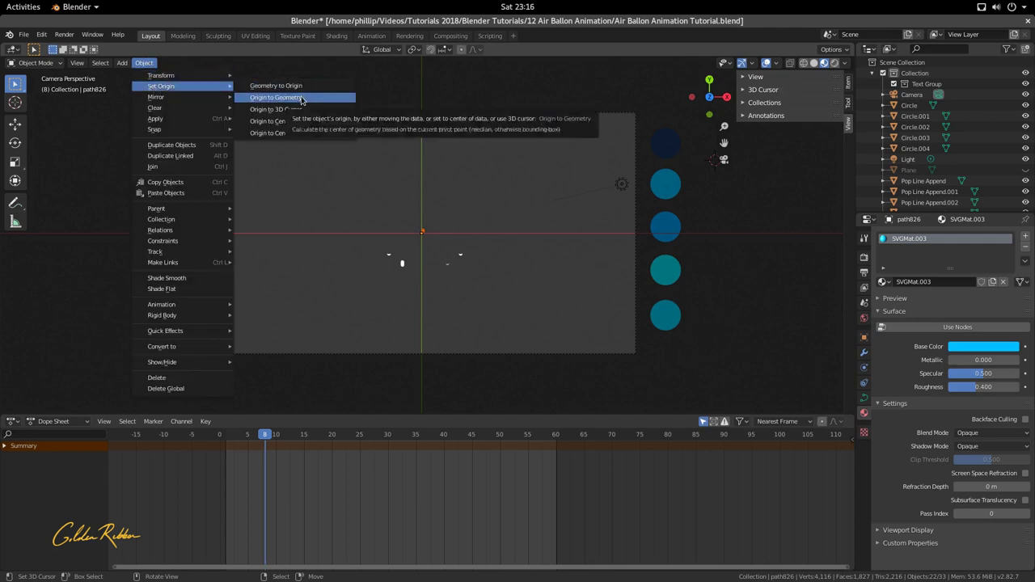
pyautogui.click(304, 122)
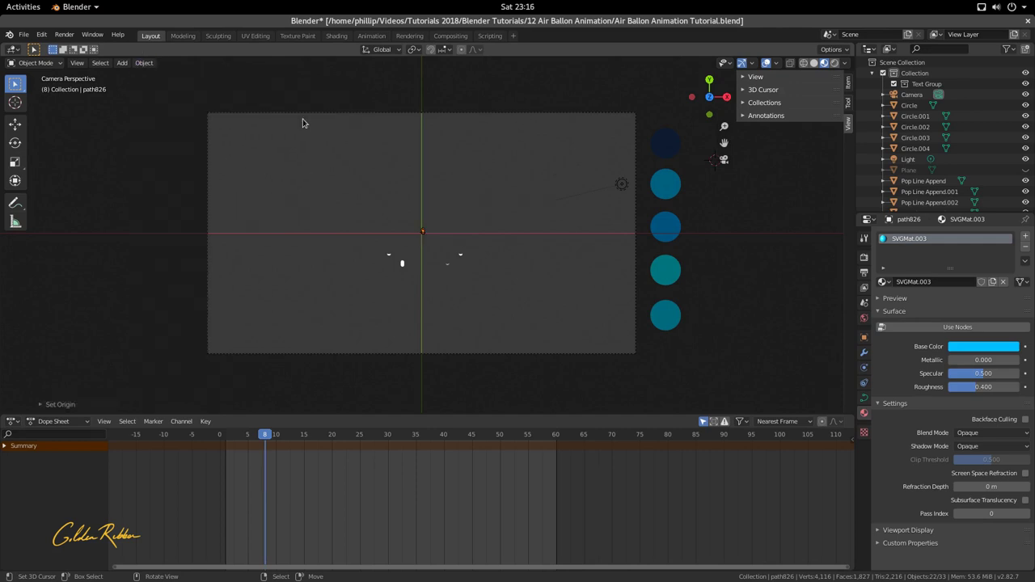
# - Scale the selected balloon up in two passes to just under half the camera frame's height
pyautogui.scroll(3, 461, 266)
pyautogui.press('s')
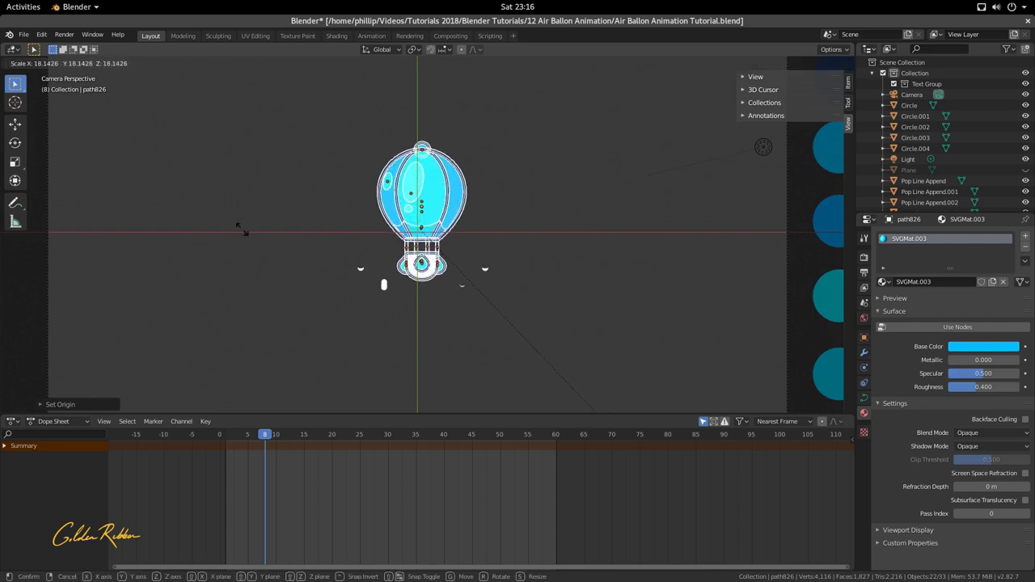
pyautogui.click(388, 410)
pyautogui.scroll(-3, 439, 310)
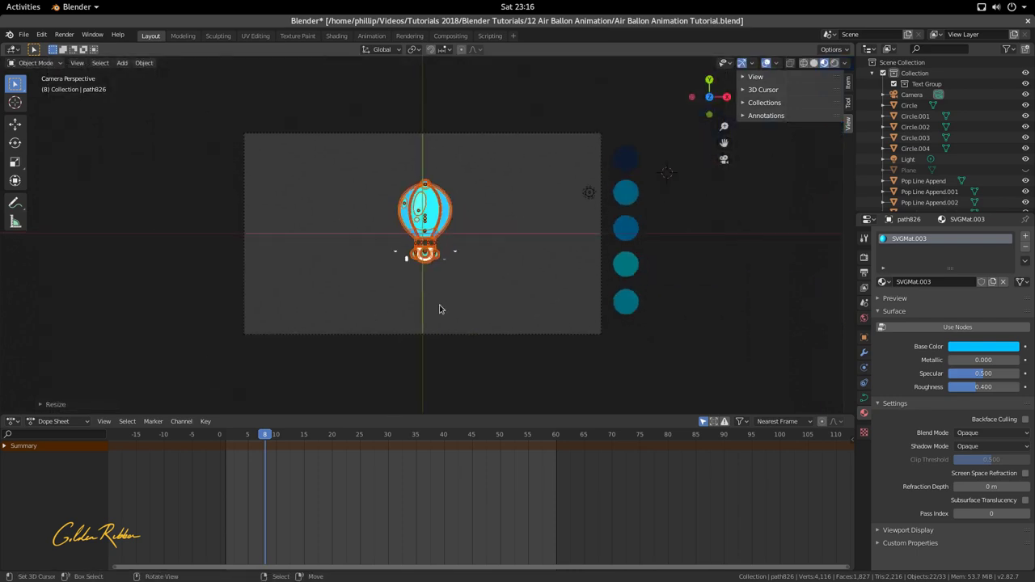
pyautogui.scroll(2, 465, 306)
pyautogui.press('s')
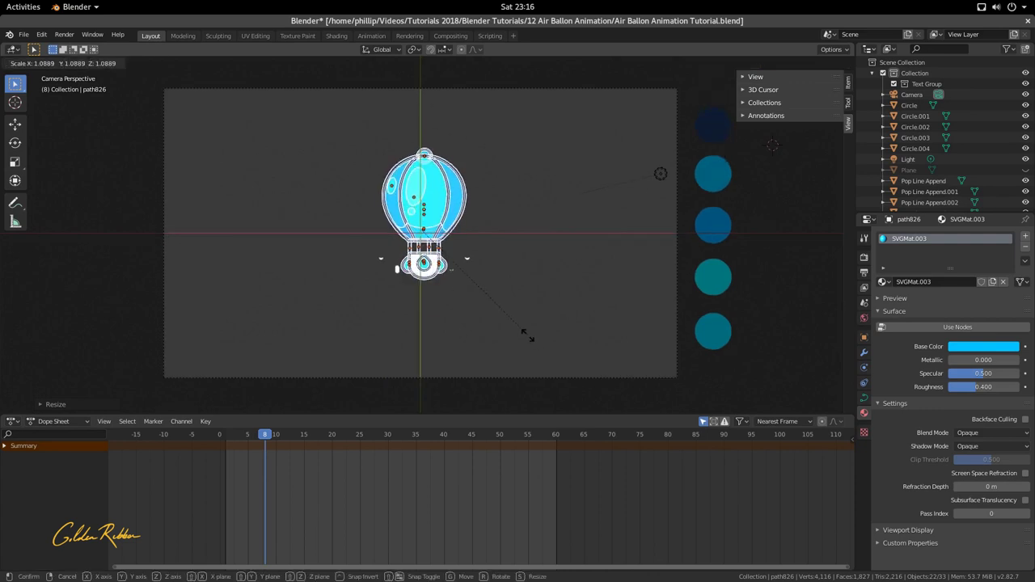
pyautogui.click(532, 343)
pyautogui.scroll(3, 510, 329)
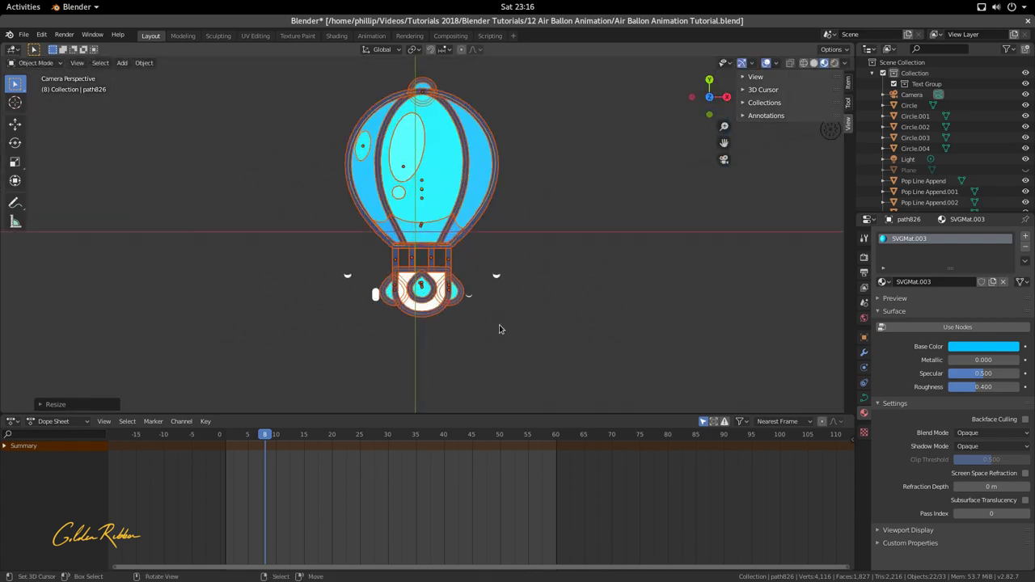
# - Shrink the balloon slightly and play the animation from frame 0 to check its size against the pop lines
pyautogui.moveTo(262, 490); pyautogui.dragTo(217, 491)
pyautogui.scroll(-2, 484, 302)
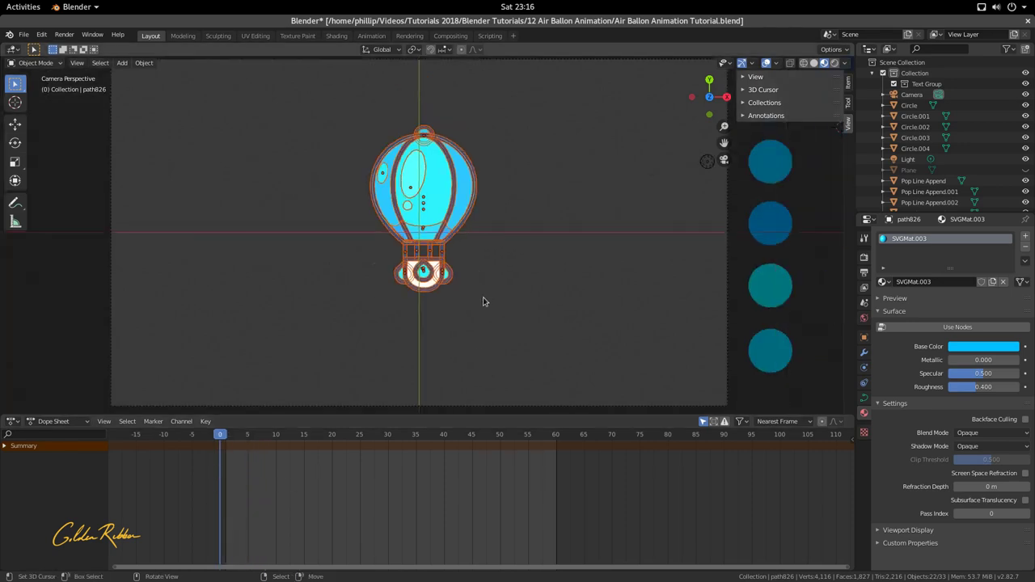
pyautogui.press('space')
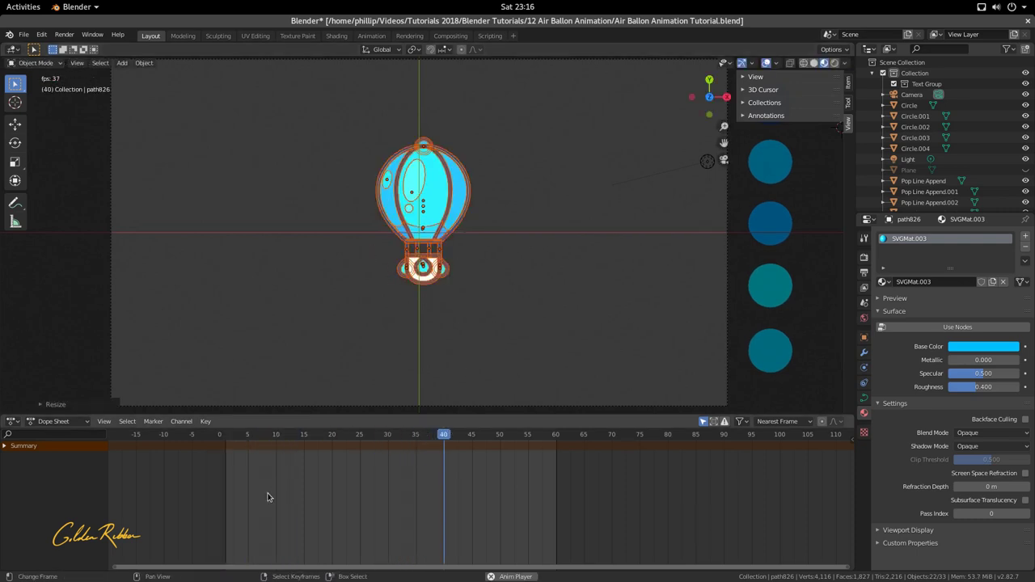
pyautogui.press('space')
# - Move the balloon slightly down along the Y axis and check its position among the pop lines in the animation through the camera
pyautogui.scroll(2, 441, 283)
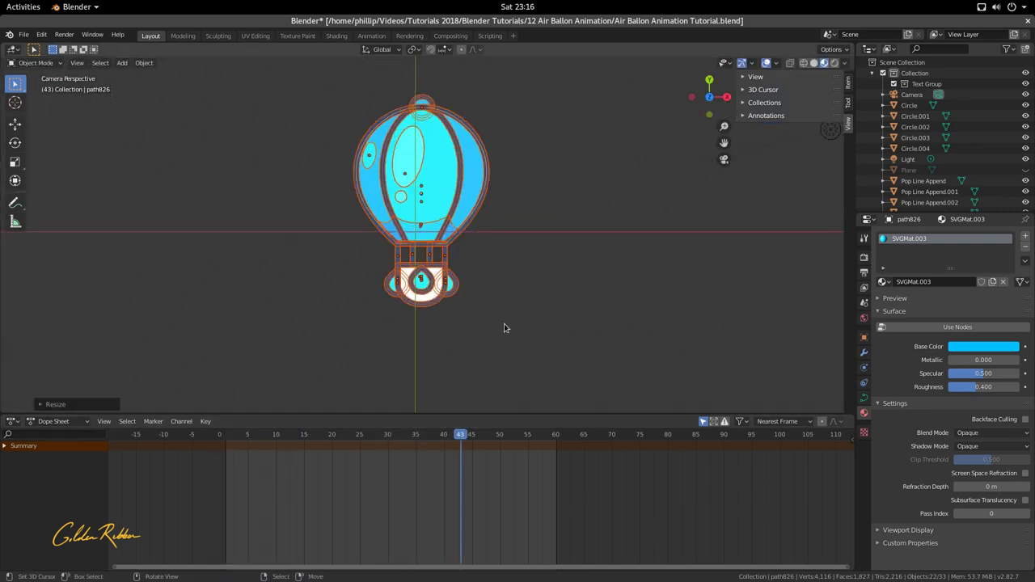
pyautogui.press('g')
pyautogui.press('y')
pyautogui.click(460, 329)
pyautogui.press('space')
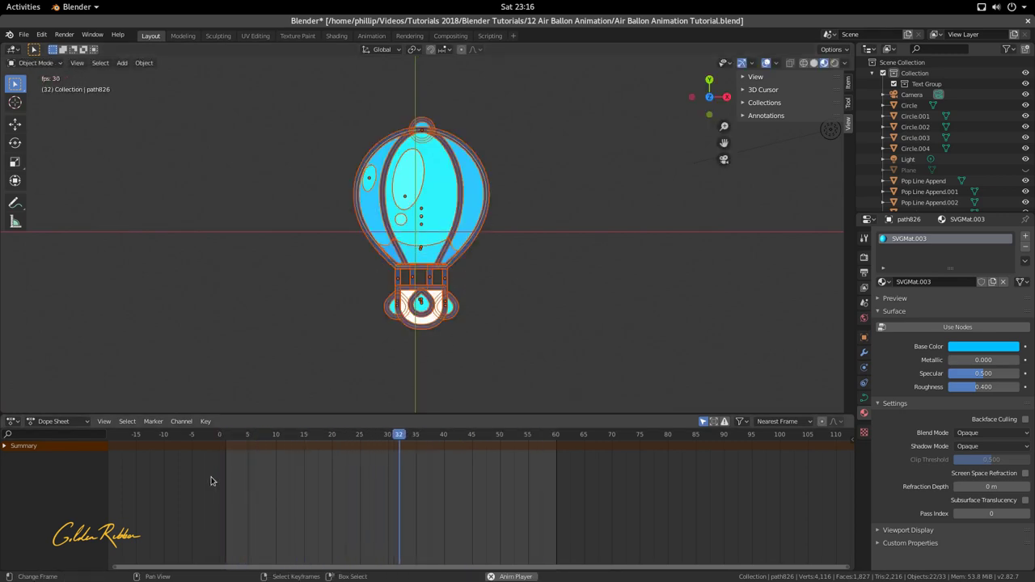
pyautogui.press('KP_0')
pyautogui.press('space')
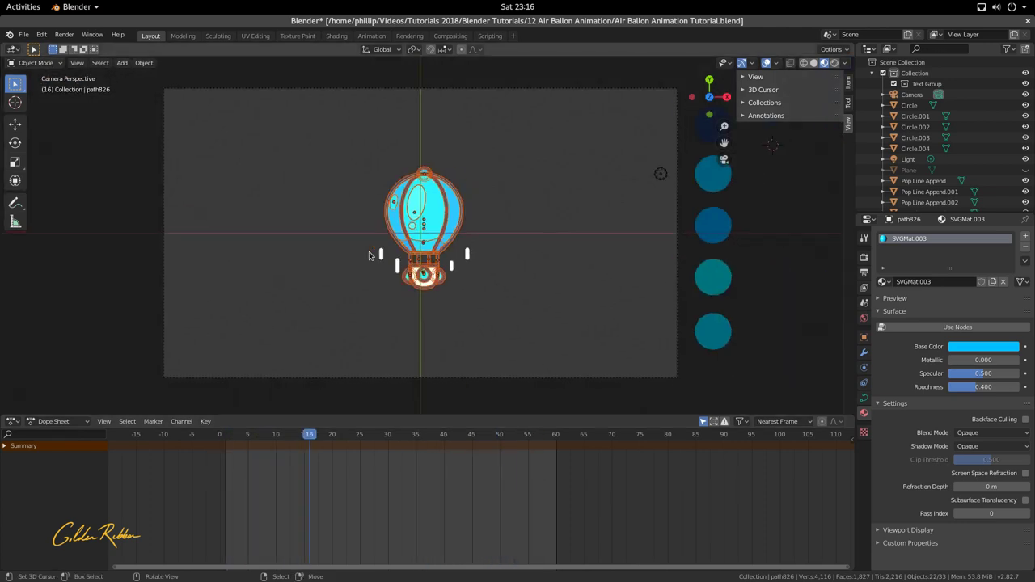
# - Select the balloon's light-blue envelope shape alone and examine its outlines, panels and highlights up close
pyautogui.scroll(3, 369, 251)
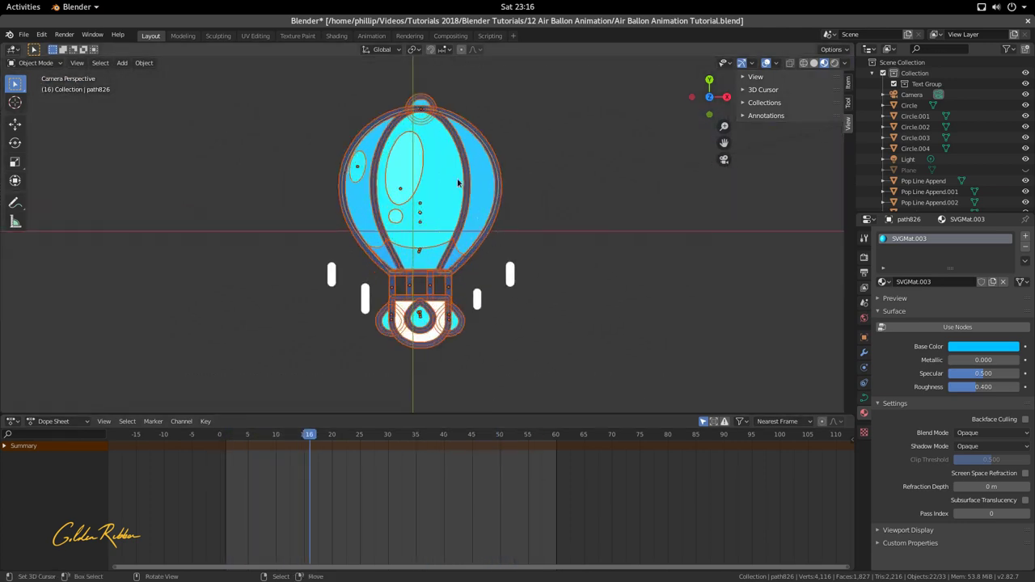
pyautogui.click(457, 183)
pyautogui.scroll(3, 455, 182)
pyautogui.scroll(-2, 455, 182)
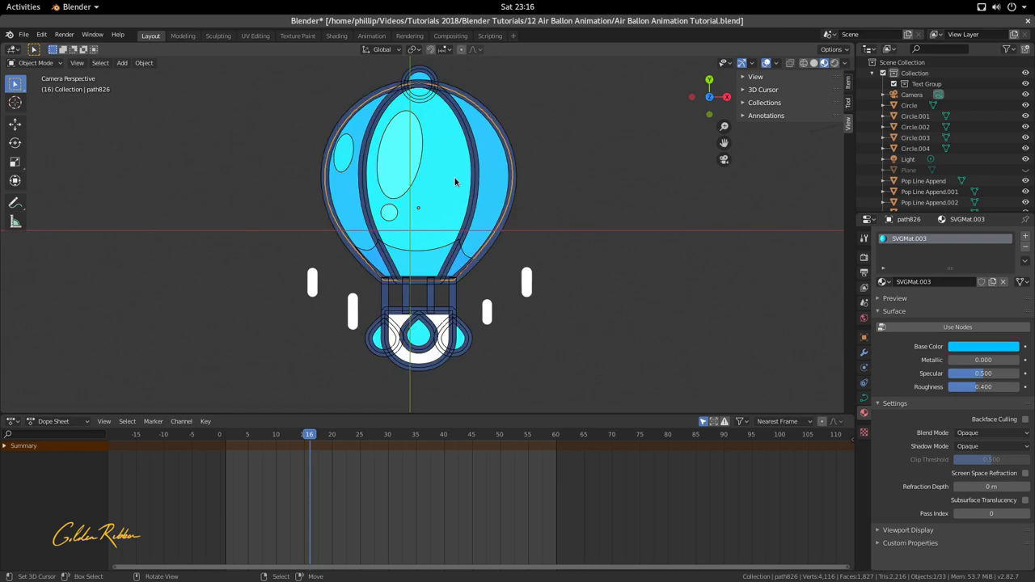
pyautogui.scroll(-1, 456, 182)
pyautogui.scroll(2, 466, 178)
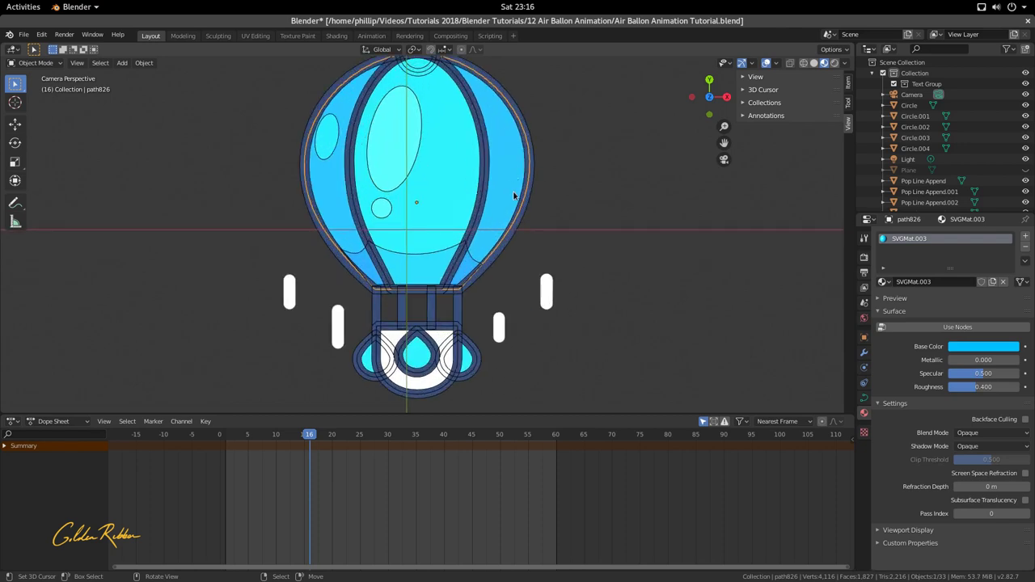
pyautogui.scroll(4, 489, 205)
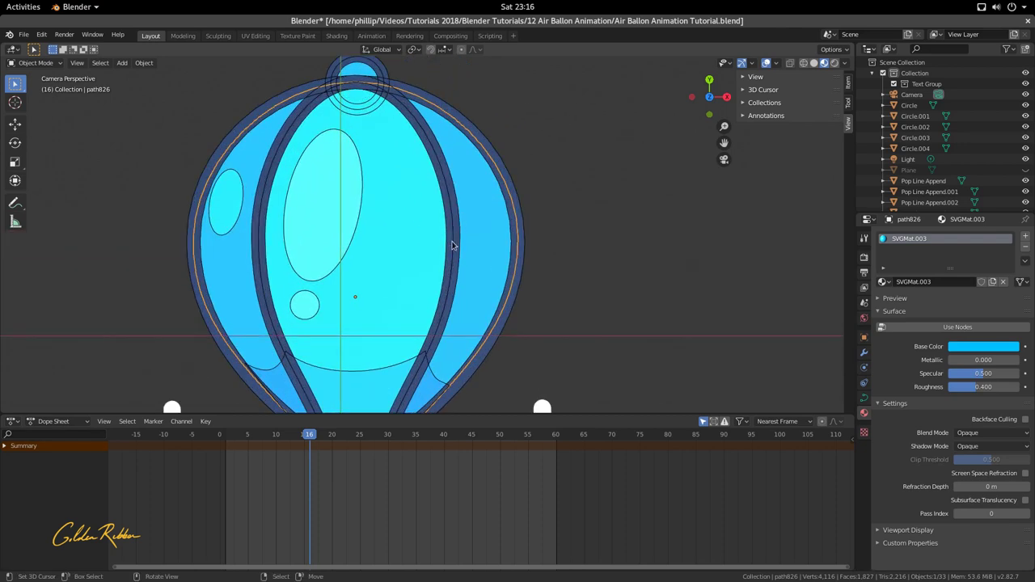
pyautogui.scroll(-3, 458, 246)
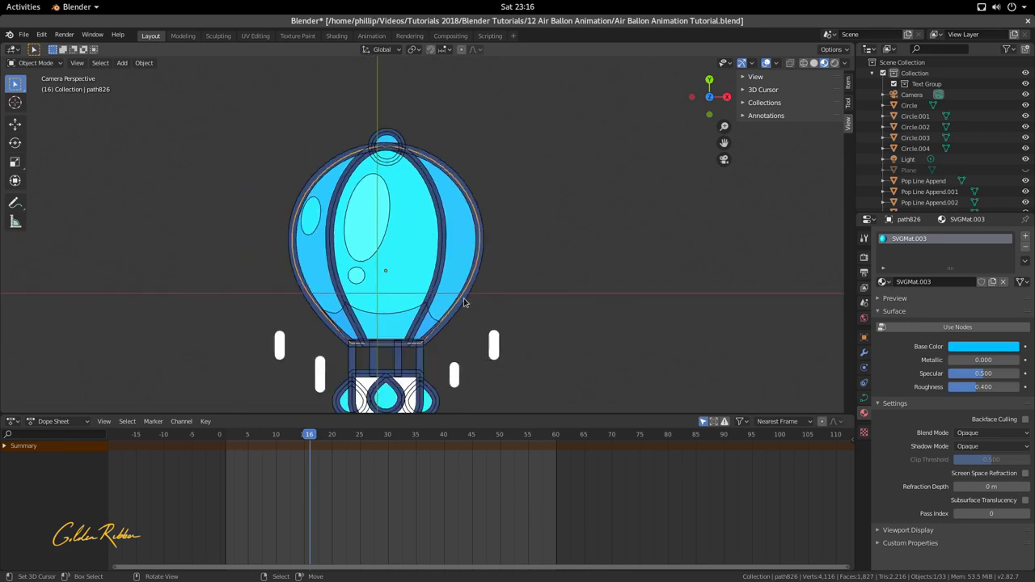
pyautogui.scroll(-1, 421, 333)
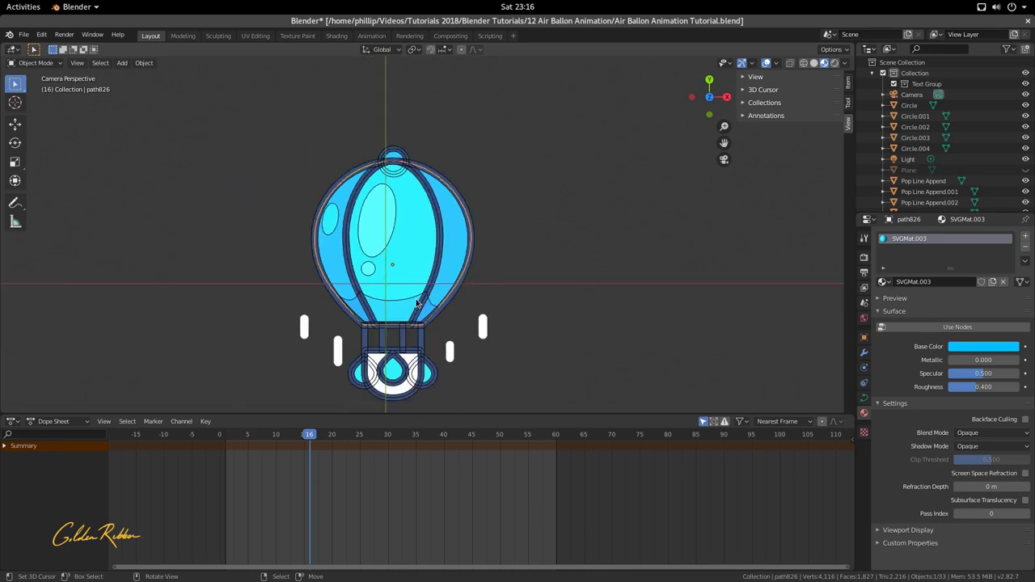
pyautogui.scroll(3, 393, 275)
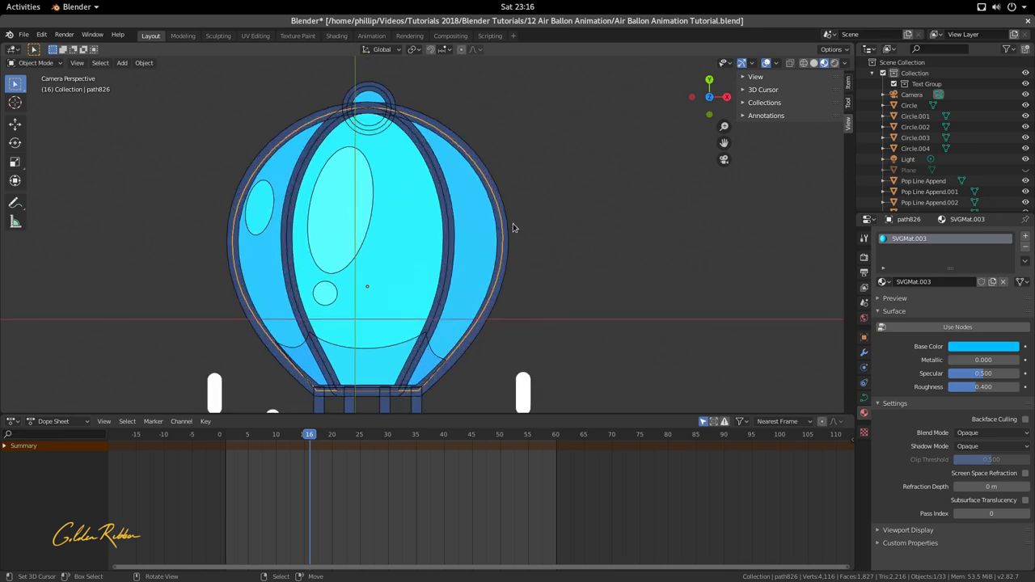
# - Select the four white pop lines beside the balloon's basket and hide them from the view
pyautogui.scroll(-3, 504, 266)
pyautogui.moveTo(504, 266); pyautogui.dragTo(470, 297, button='middle')
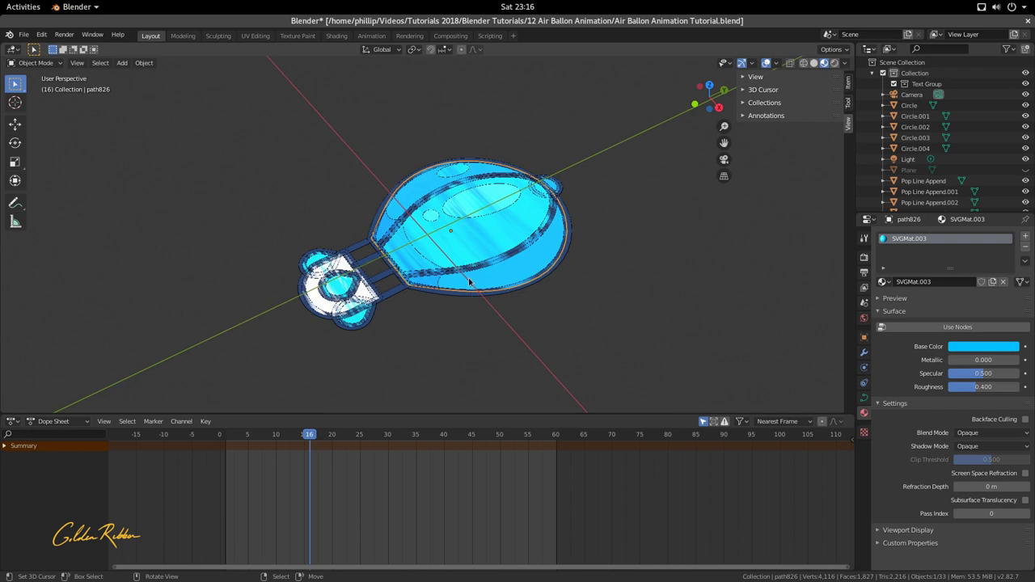
pyautogui.press('KP_0')
pyautogui.scroll(-3, 469, 283)
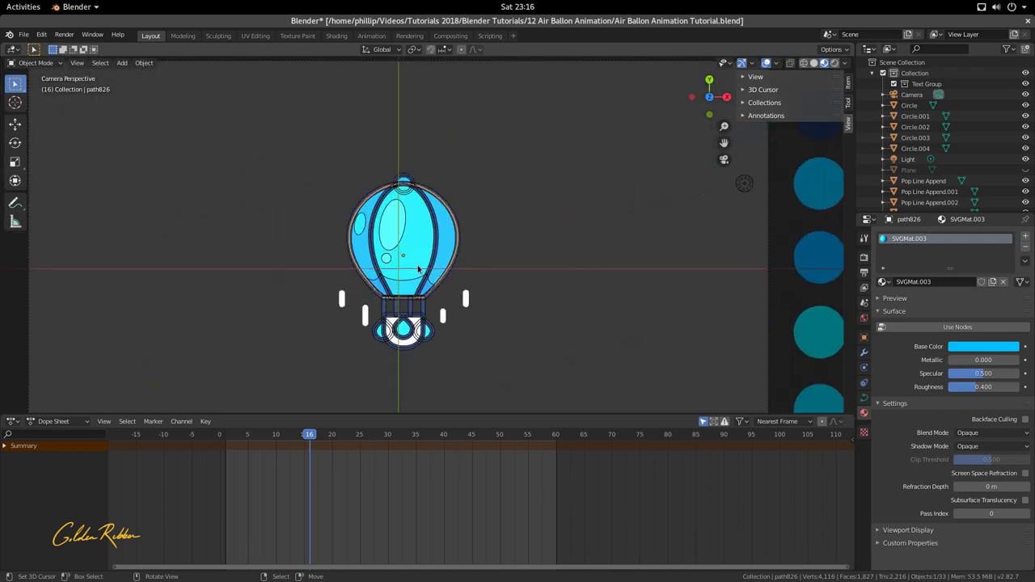
pyautogui.scroll(2, 396, 276)
pyautogui.click(304, 327)
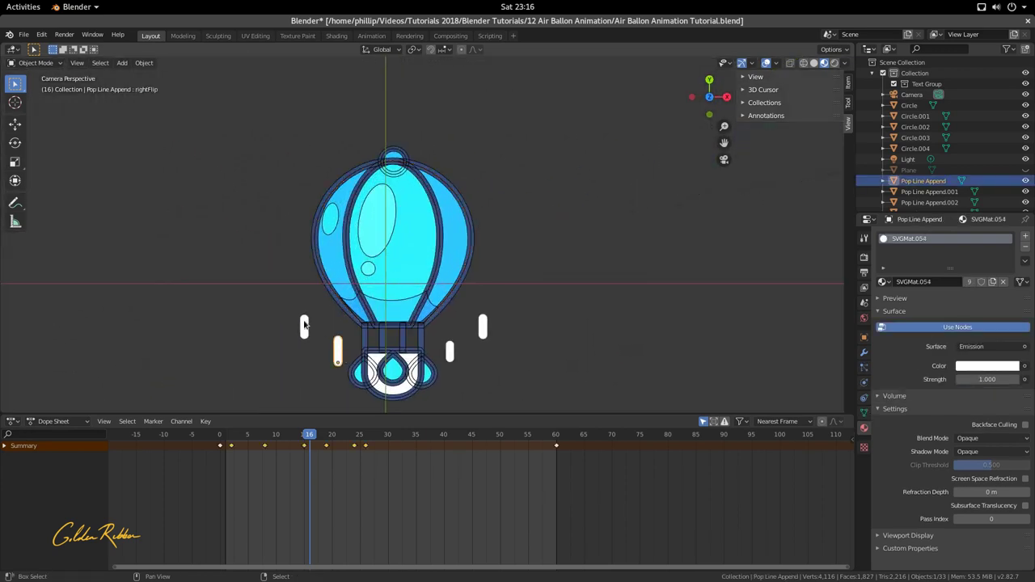
pyautogui.keyDown('shift'); pyautogui.click(337, 349); pyautogui.keyUp('shift')
pyautogui.keyDown('shift'); pyautogui.click(456, 353); pyautogui.keyUp('shift')
pyautogui.keyDown('shift'); pyautogui.click(485, 334); pyautogui.keyUp('shift')
pyautogui.press('Delete')
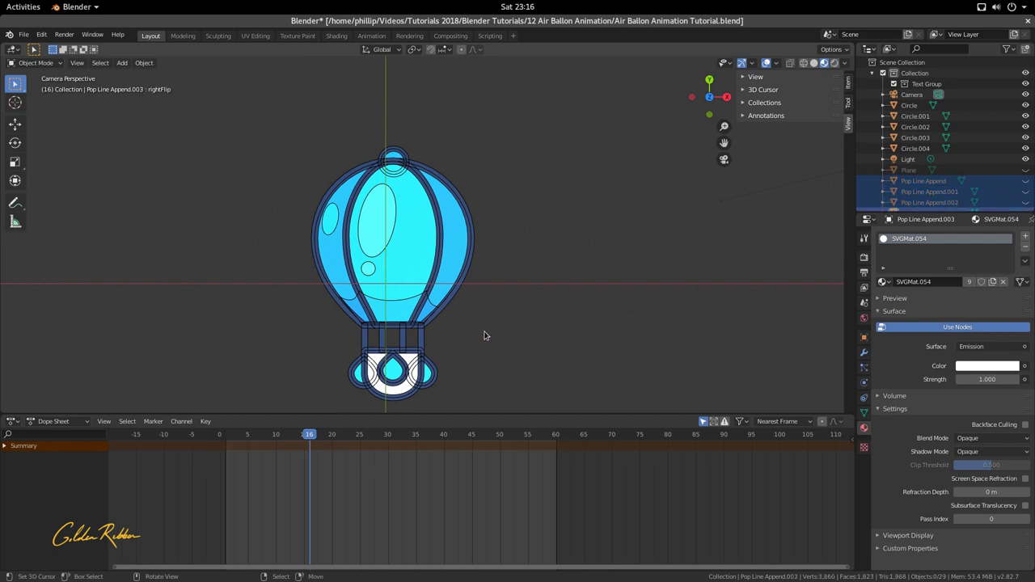
# - Select all of the balloon's parts and lower them together along the Z axis in two moves
pyautogui.click(386, 335)
pyautogui.moveTo(300, 121); pyautogui.dragTo(505, 409)
pyautogui.scroll(-2, 490, 380)
pyautogui.moveTo(486, 370); pyautogui.dragTo(444, 300, button='middle')
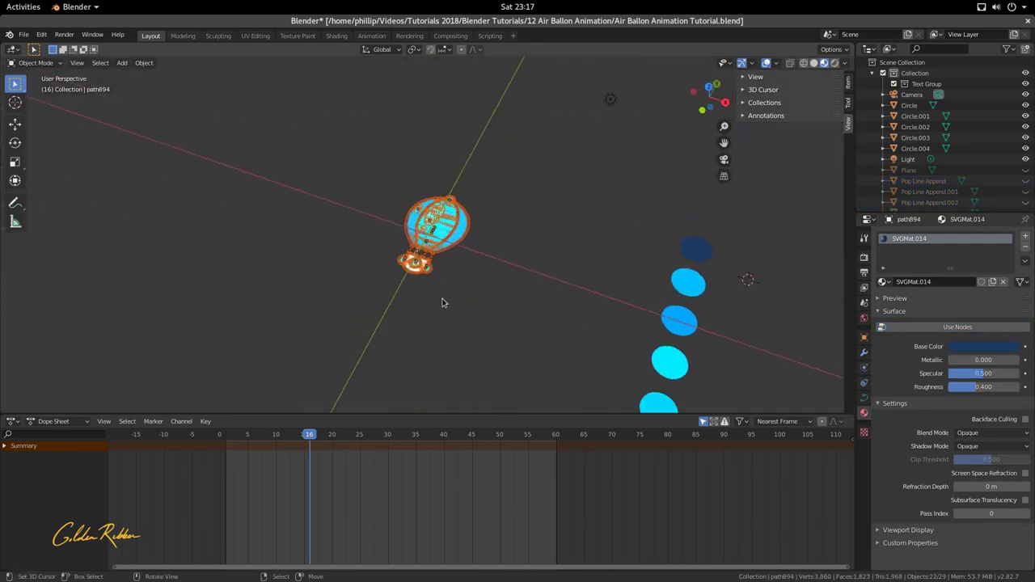
pyautogui.press('KP_0')
pyautogui.press('g')
pyautogui.press('z')
pyautogui.click(445, 354)
pyautogui.moveTo(446, 354); pyautogui.dragTo(358, 226, button='middle')
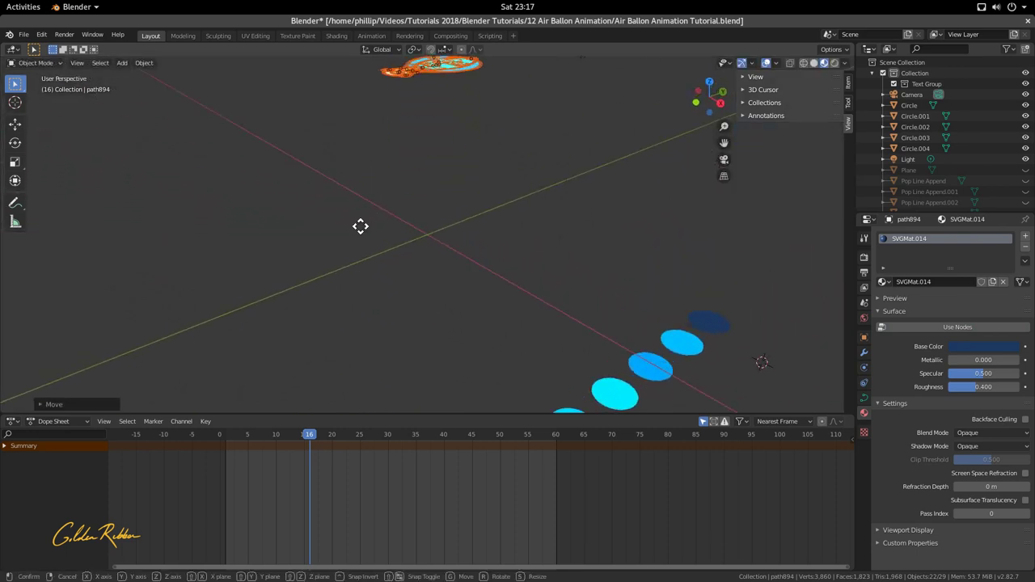
pyautogui.press('g')
pyautogui.press('y')
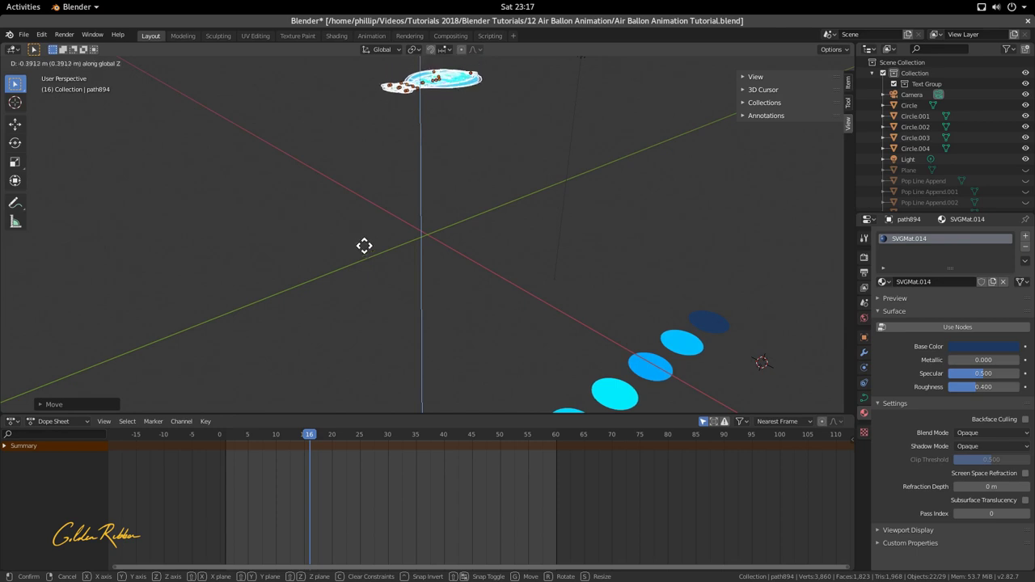
pyautogui.click(363, 261)
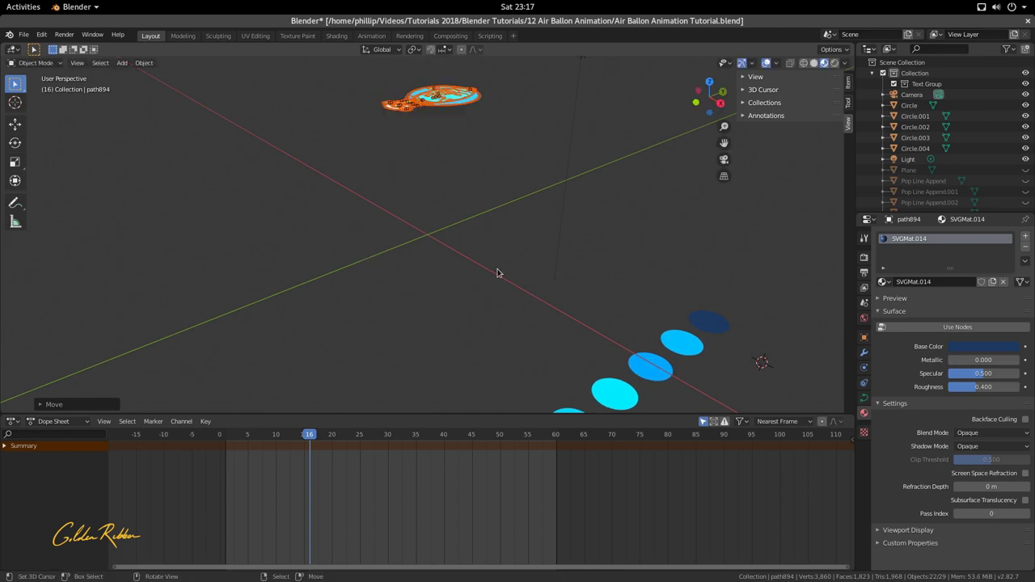
# - Reveal all hidden objects and play the animation through the camera to check the balloon against the background and pop lines
pyautogui.hotkey('alt', 'h')
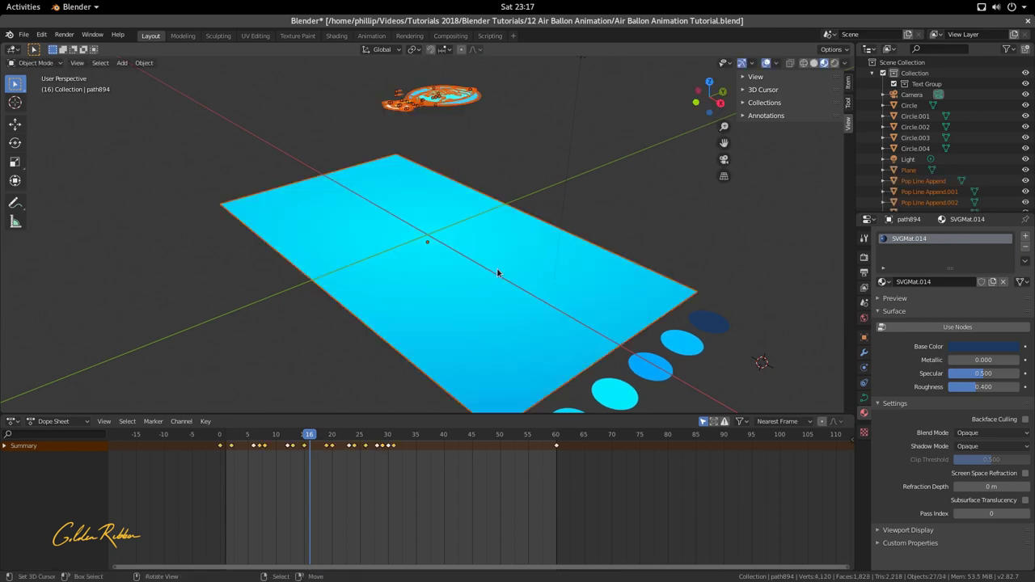
pyautogui.moveTo(433, 185)
pyautogui.mouseDown(button='middle')
pyautogui.moveTo(487, 211)
pyautogui.moveTo(419, 156)
pyautogui.moveTo(431, 171)
pyautogui.mouseUp(button='middle')
pyautogui.press('KP_0')
pyautogui.press('space')
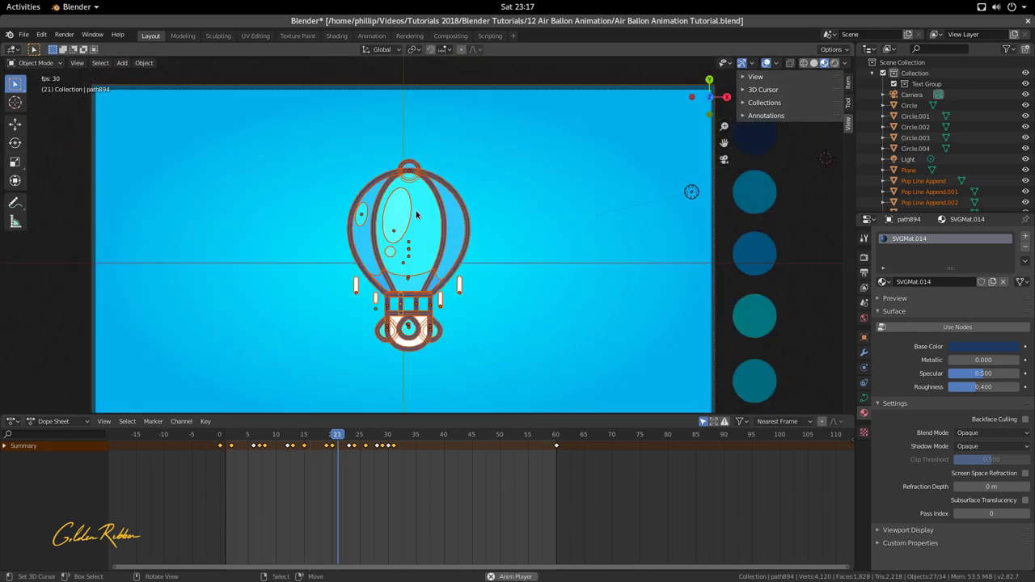
pyautogui.press('space')
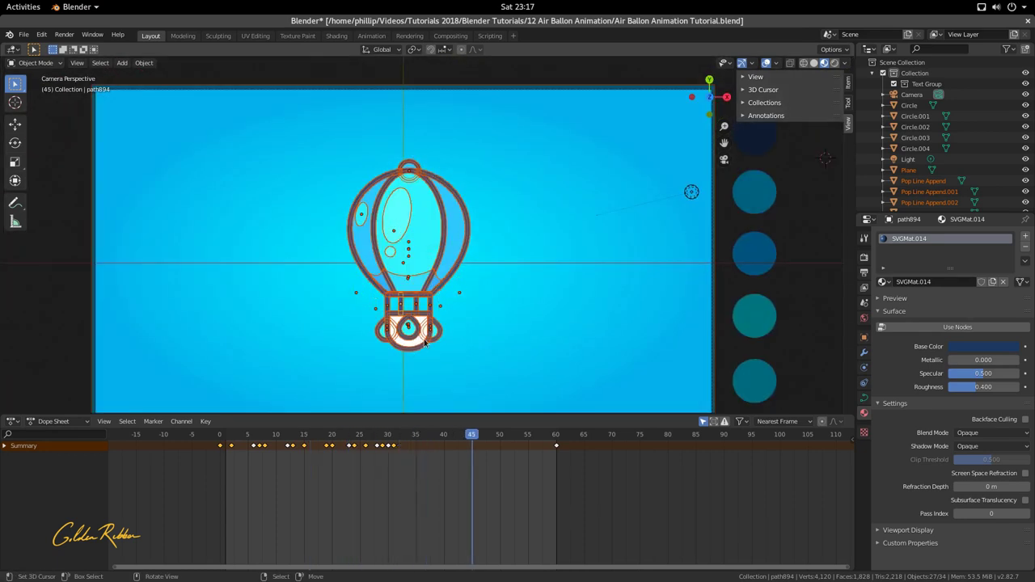
# - Select the blue background plane alone and hide it
pyautogui.click(454, 360)
pyautogui.hotkey('ctrl', 'z')
pyautogui.click(449, 324)
pyautogui.click(419, 322)
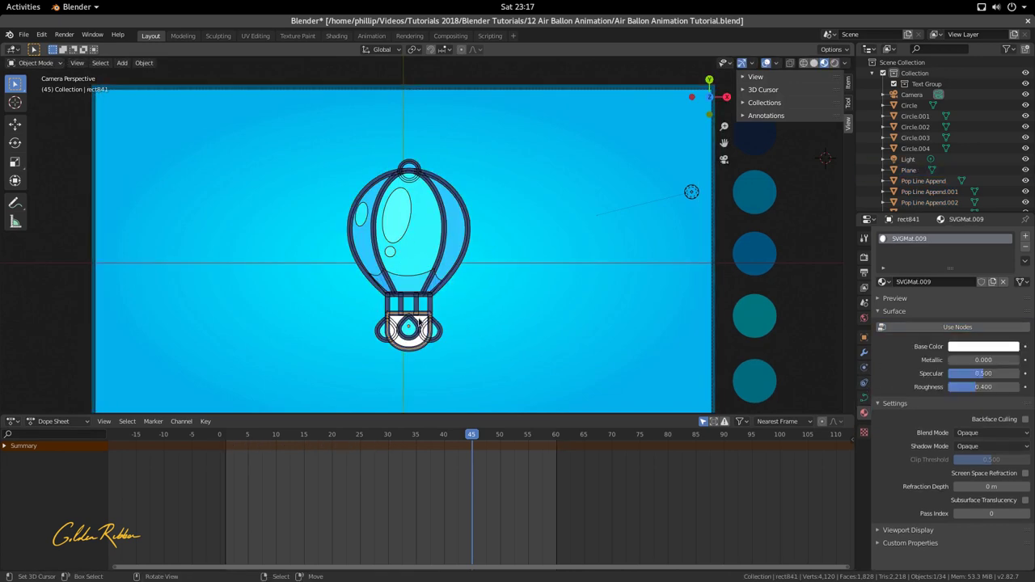
pyautogui.click(510, 321)
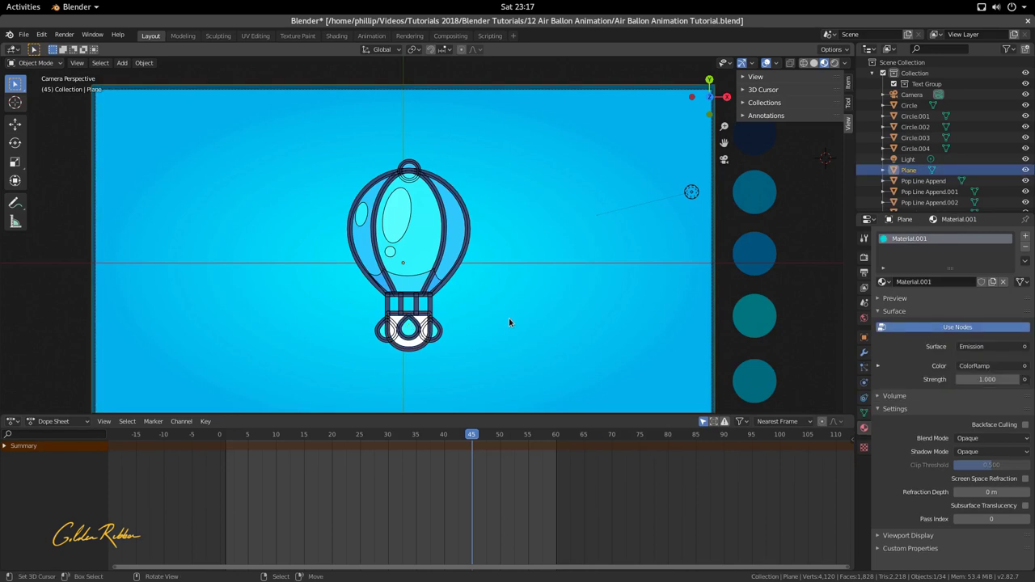
pyautogui.press('h')
# - Select the entire balloon and scale it down slightly
pyautogui.moveTo(329, 122); pyautogui.dragTo(487, 378)
pyautogui.press('s')
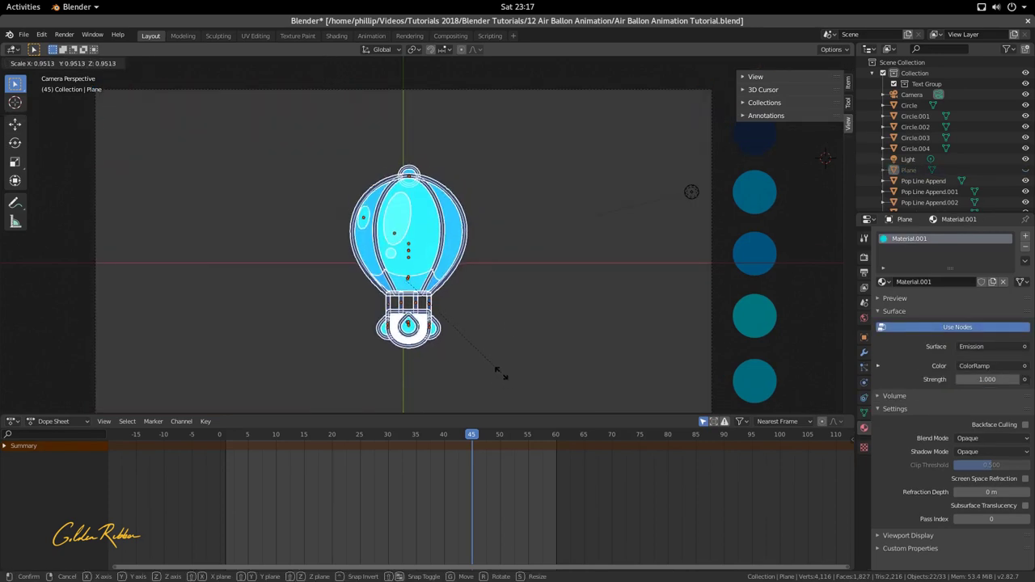
pyautogui.click(489, 366)
pyautogui.scroll(2, 433, 337)
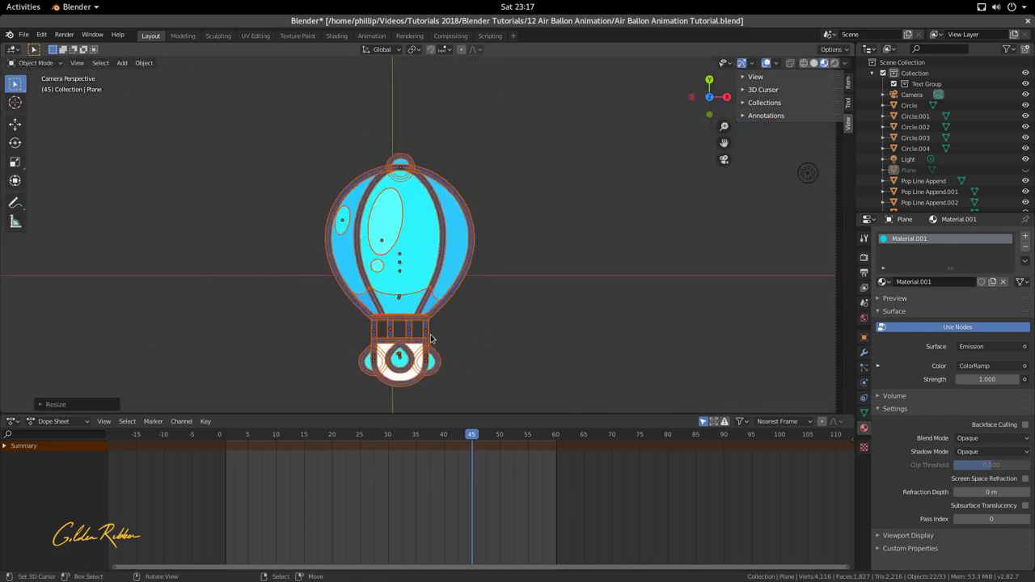
# - Select the balloon's light-blue envelope shape alone and move it slightly down along the Z axis
pyautogui.click(425, 253)
pyautogui.scroll(3, 449, 255)
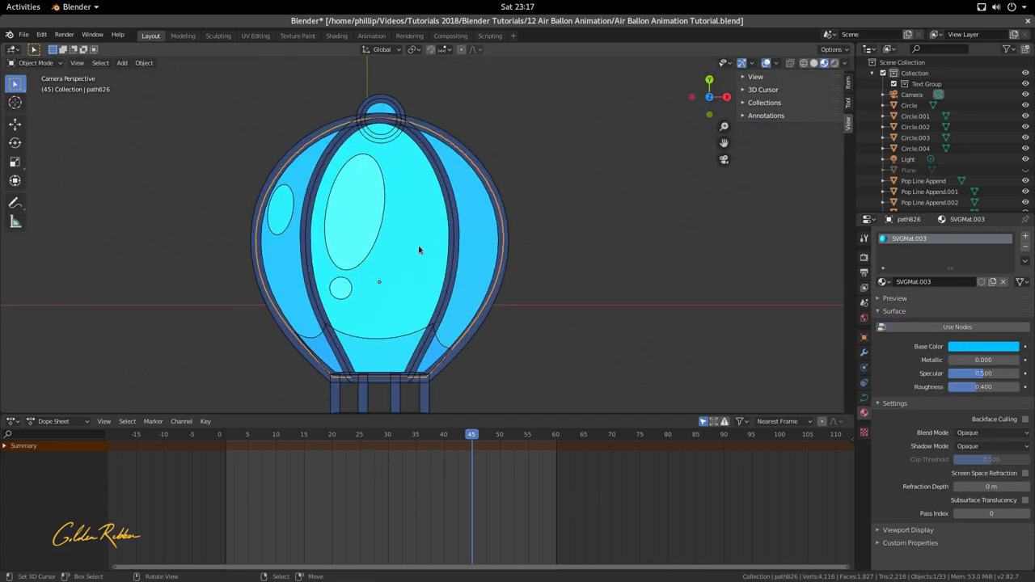
pyautogui.press('g')
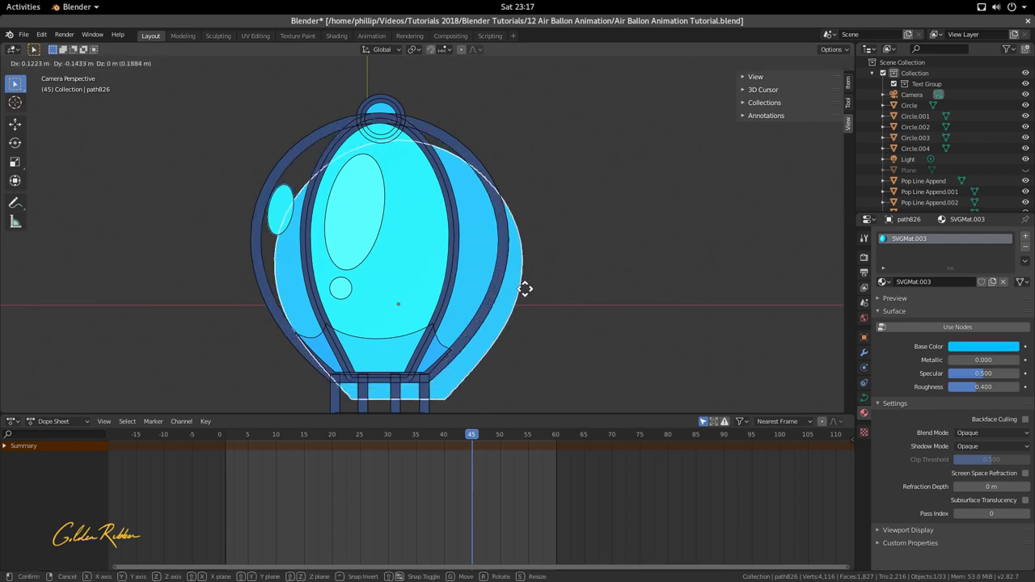
pyautogui.rightClick(722, 270)
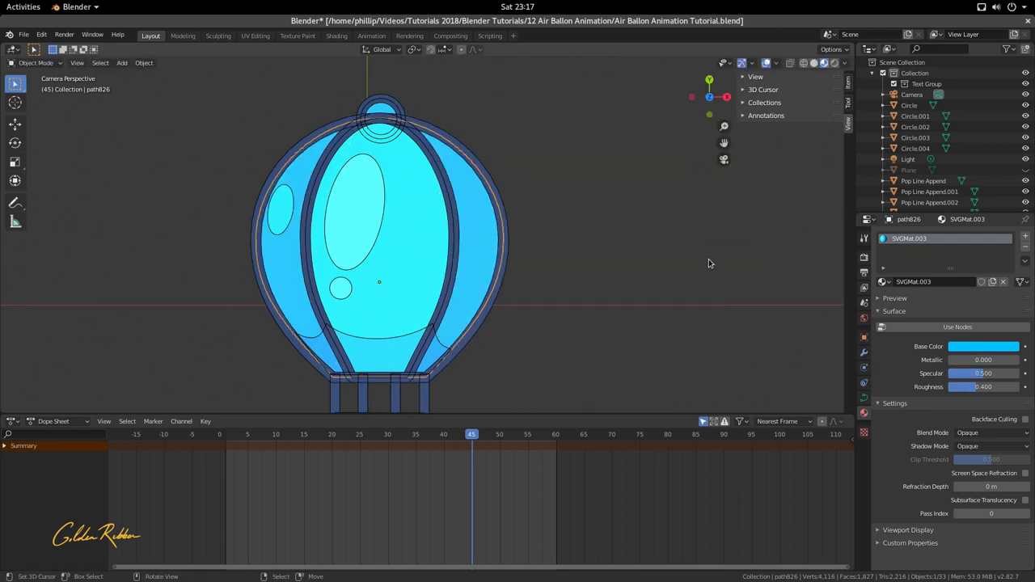
pyautogui.press('g')
pyautogui.press('z')
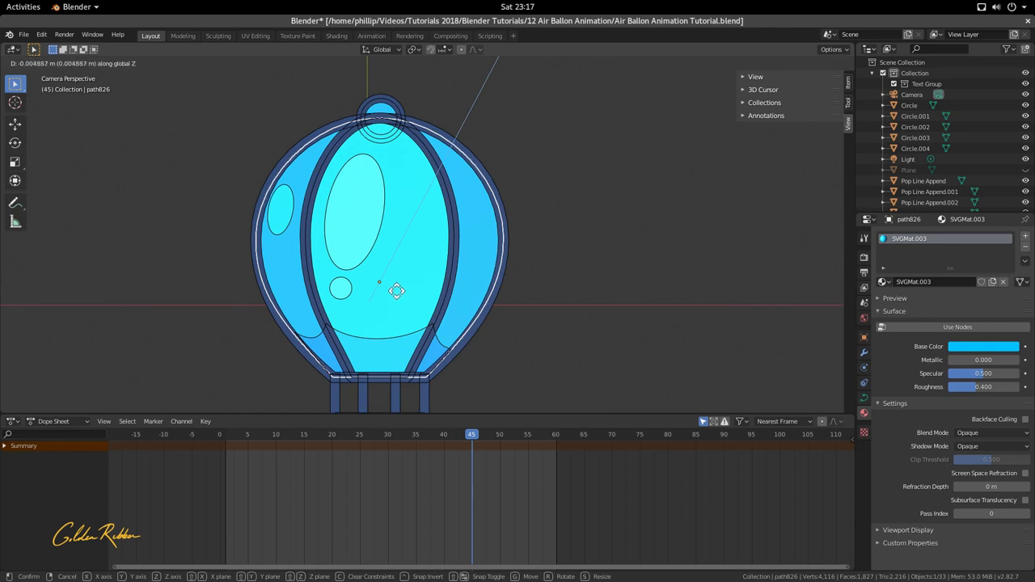
pyautogui.click(391, 285)
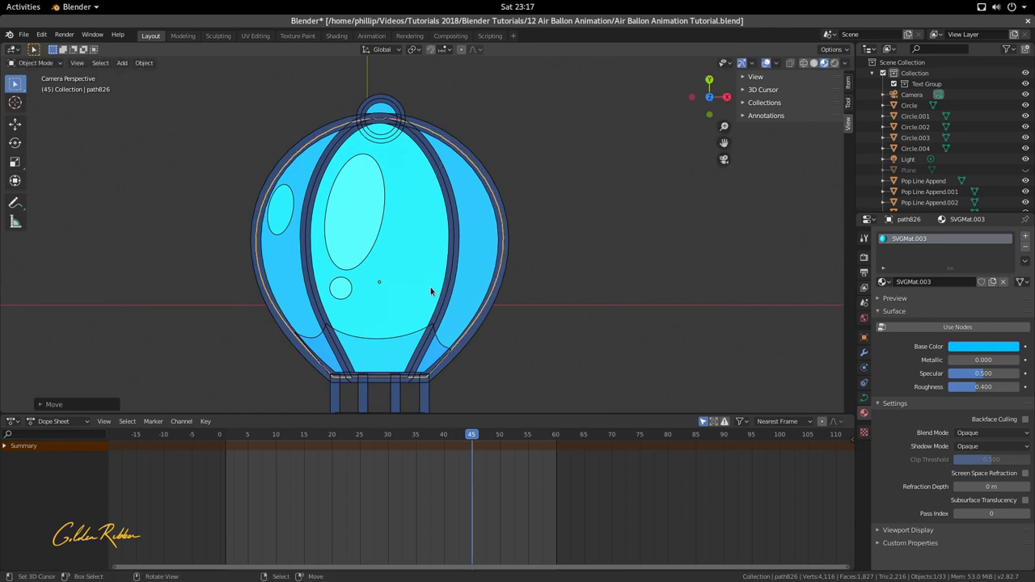
# - Move the blue circle at the balloon's crown down by a tiny amount along the Z axis
pyautogui.scroll(-1, 428, 291)
pyautogui.scroll(1, 404, 289)
pyautogui.click(386, 110)
pyautogui.scroll(5, 383, 101)
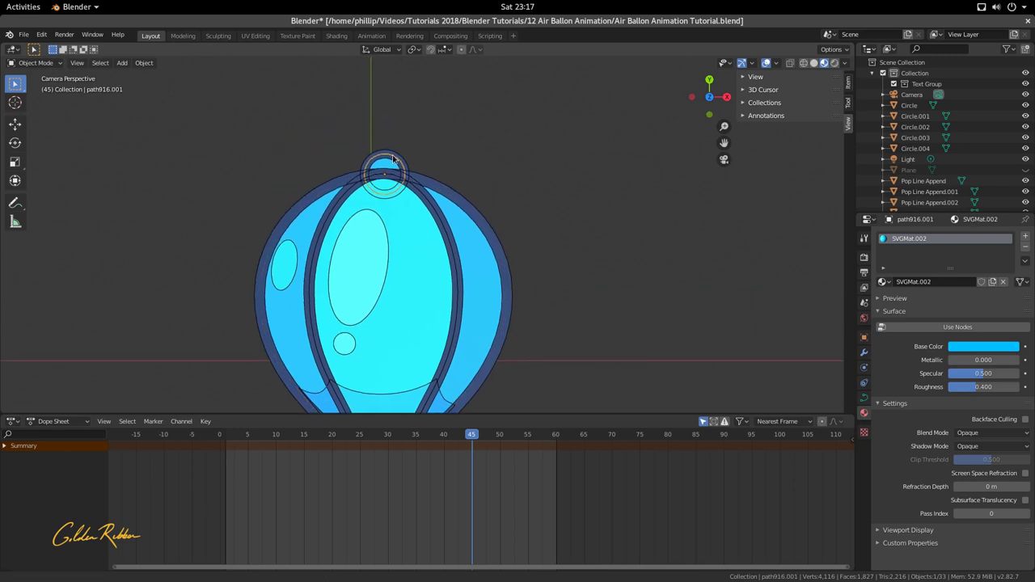
pyautogui.scroll(-2, 362, 86)
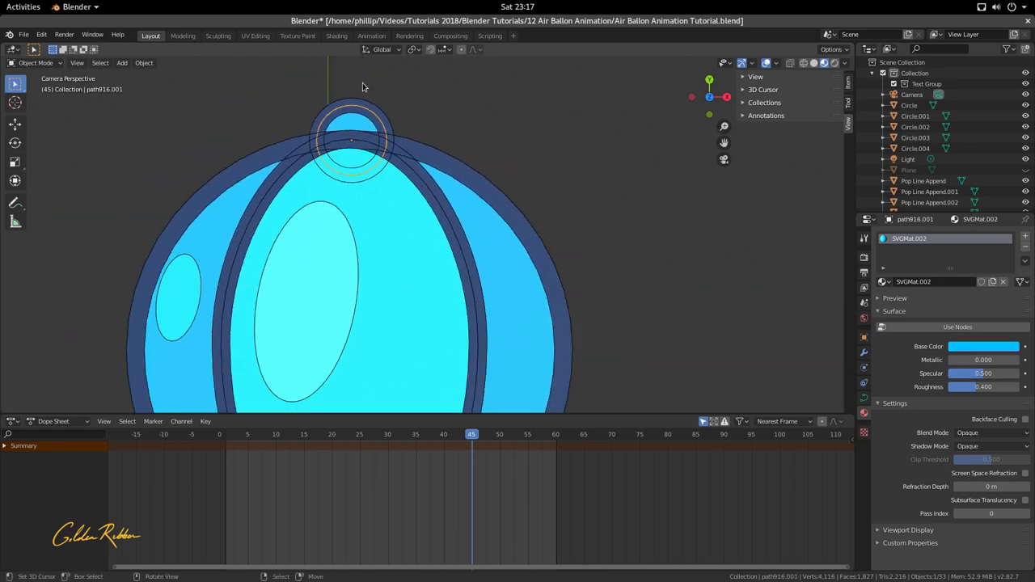
pyautogui.press('g')
pyautogui.press('z')
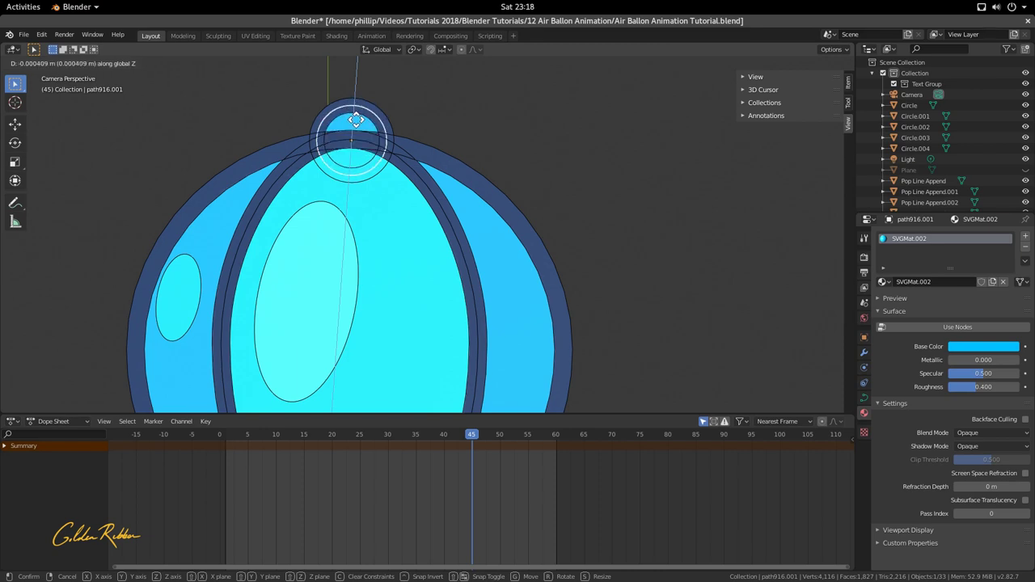
pyautogui.click(356, 121)
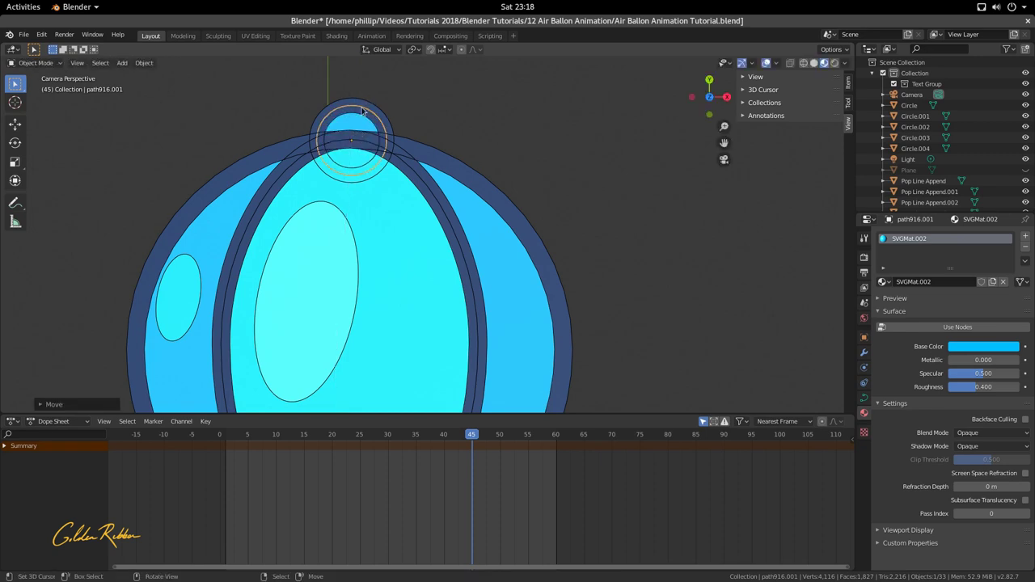
# - Select the balloon's central cyan panel and shift it minimally along the Z axis to adjust its layering
pyautogui.scroll(1, 363, 144)
pyautogui.click(427, 143)
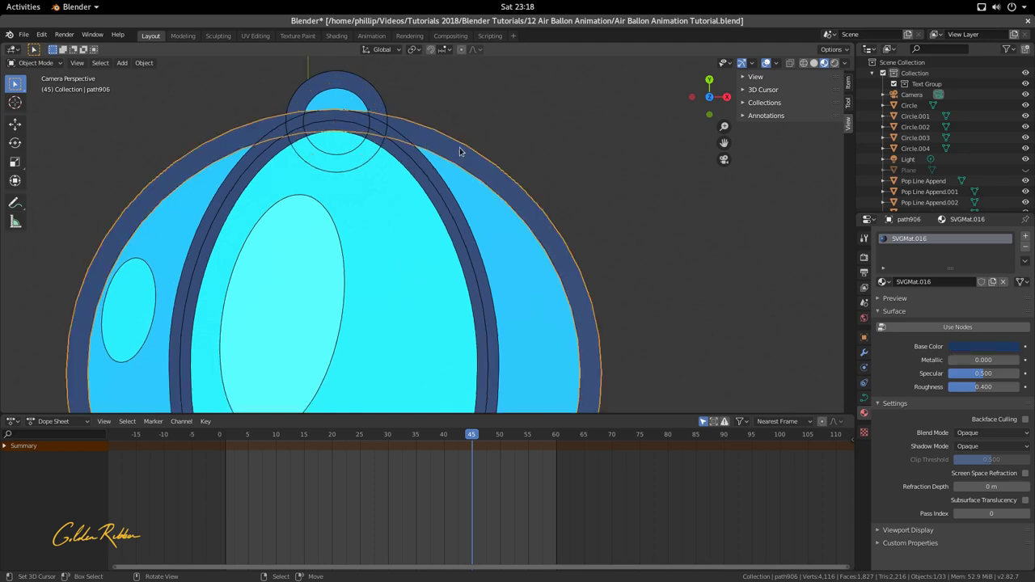
pyautogui.scroll(-2, 459, 151)
pyautogui.click(437, 202)
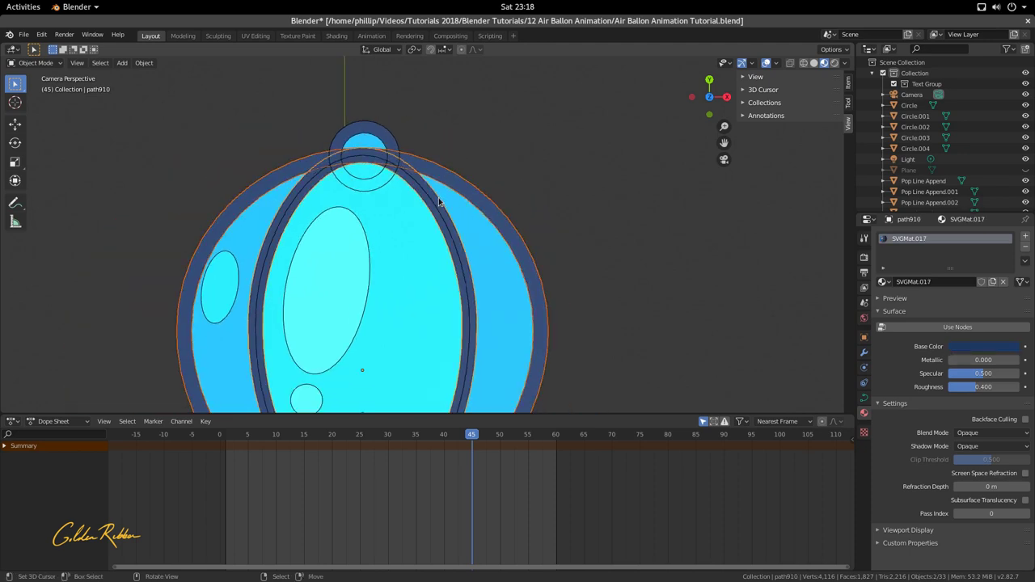
pyautogui.scroll(-2, 421, 223)
pyautogui.scroll(1, 418, 321)
pyautogui.click(420, 334)
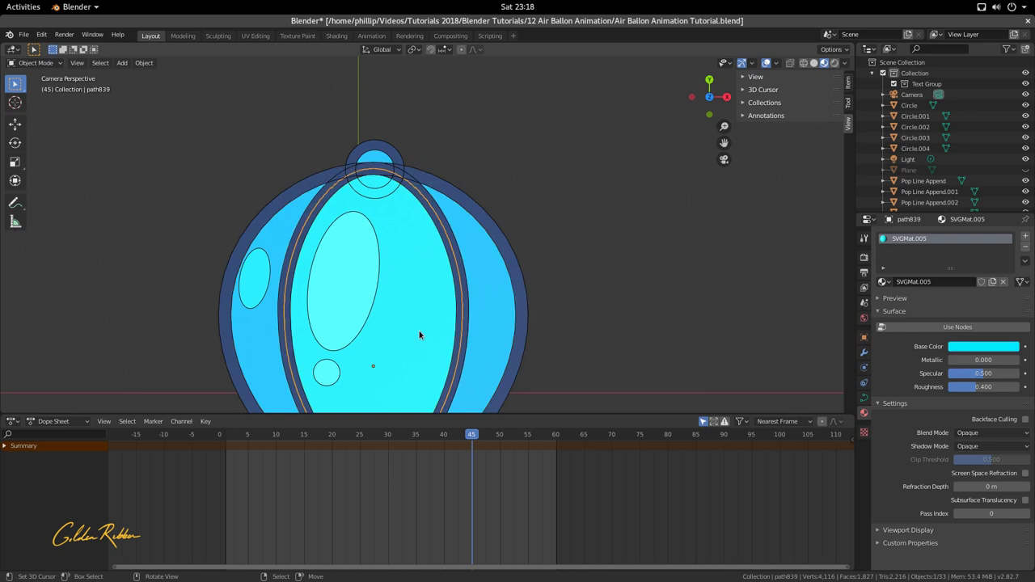
pyautogui.press('g')
pyautogui.press('z')
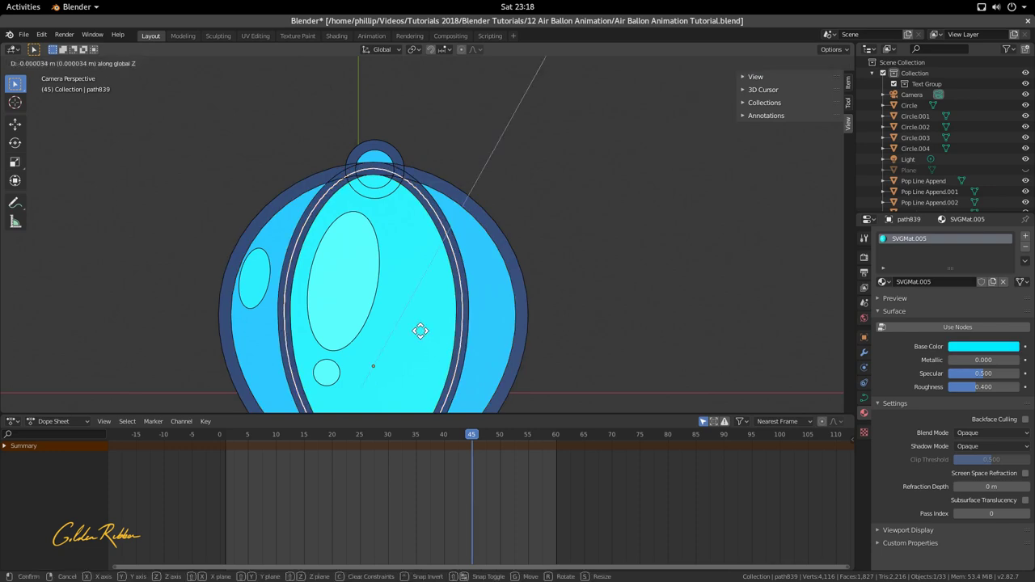
pyautogui.press('z')
pyautogui.press('z')
pyautogui.press('z')
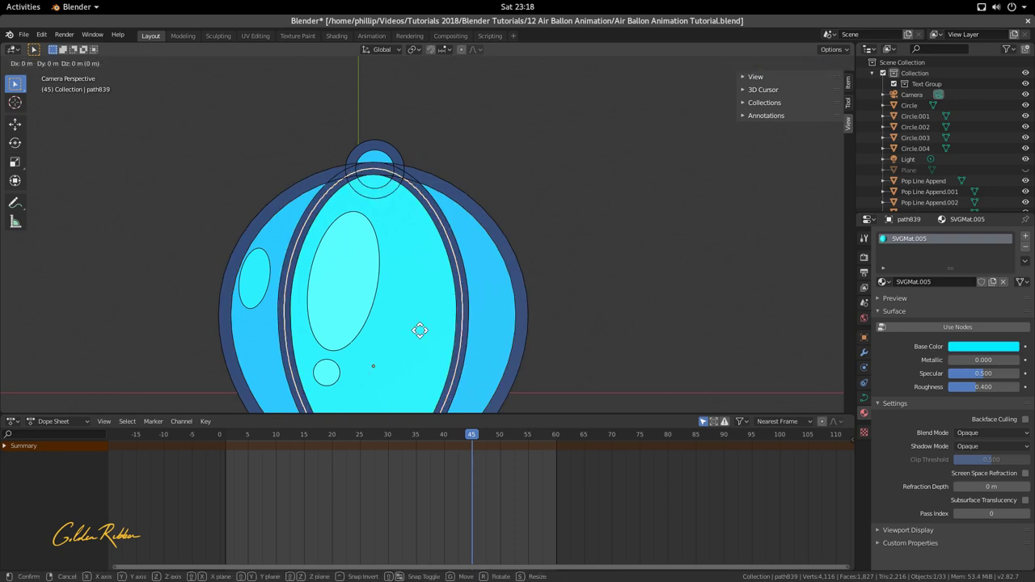
pyautogui.click(419, 328)
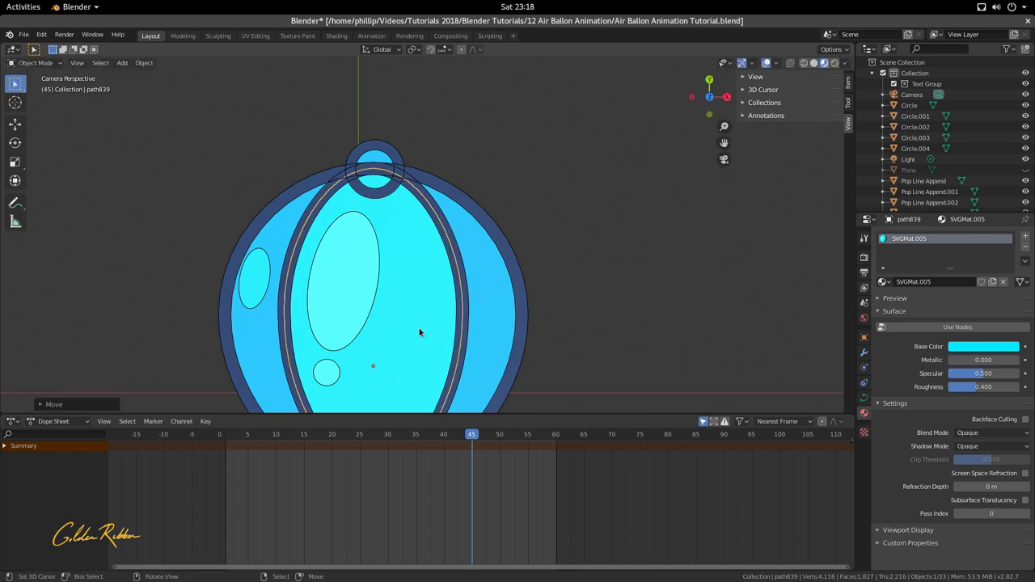
# - Select the crown's dark ring and its blue circle together and move them about 0.001 m down along Z
pyautogui.scroll(4, 419, 331)
pyautogui.click(374, 174)
pyautogui.click(370, 131)
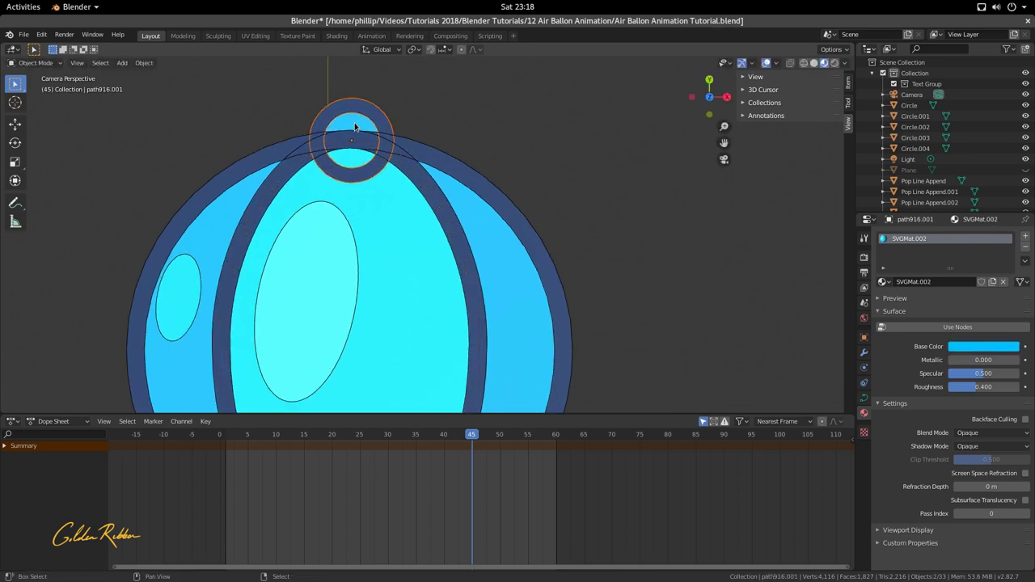
pyautogui.press('g')
pyautogui.press('z')
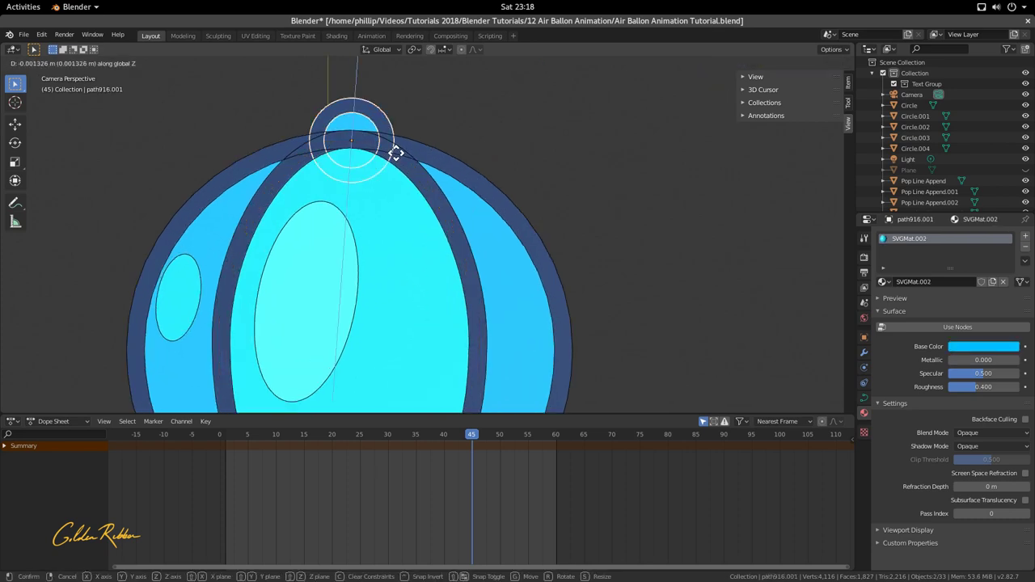
pyautogui.click(394, 155)
pyautogui.scroll(-4, 396, 159)
pyautogui.scroll(3, 374, 191)
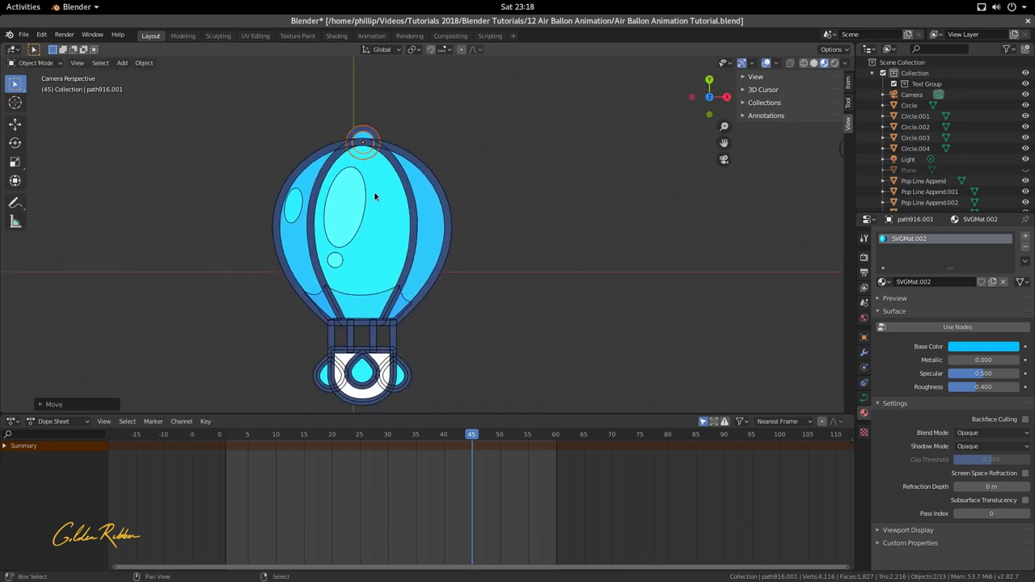
# - Select the shading shape along the lower edge of the balloon's outer blue envelope and move it about 0.02 m down along Z
pyautogui.click(331, 236)
pyautogui.click(324, 235)
pyautogui.click(332, 332)
pyautogui.keyDown('shift'); pyautogui.moveTo(368, 347); pyautogui.dragTo(412, 267, button='middle'); pyautogui.keyUp('shift')
pyautogui.scroll(3, 412, 267)
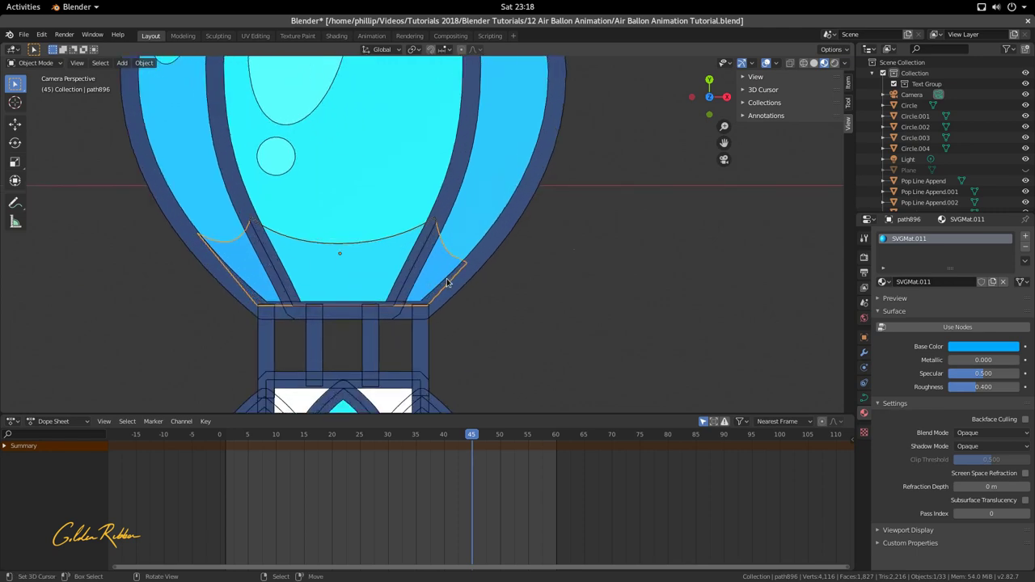
pyautogui.press('g')
pyautogui.press('z')
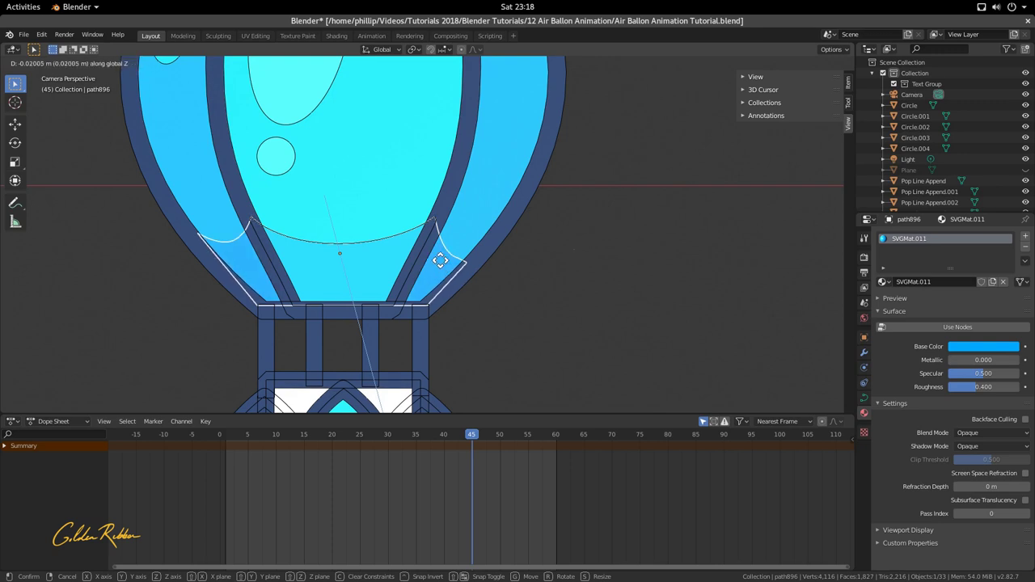
pyautogui.click(441, 262)
pyautogui.scroll(-1, 409, 228)
pyautogui.scroll(-2, 388, 246)
pyautogui.scroll(2, 388, 245)
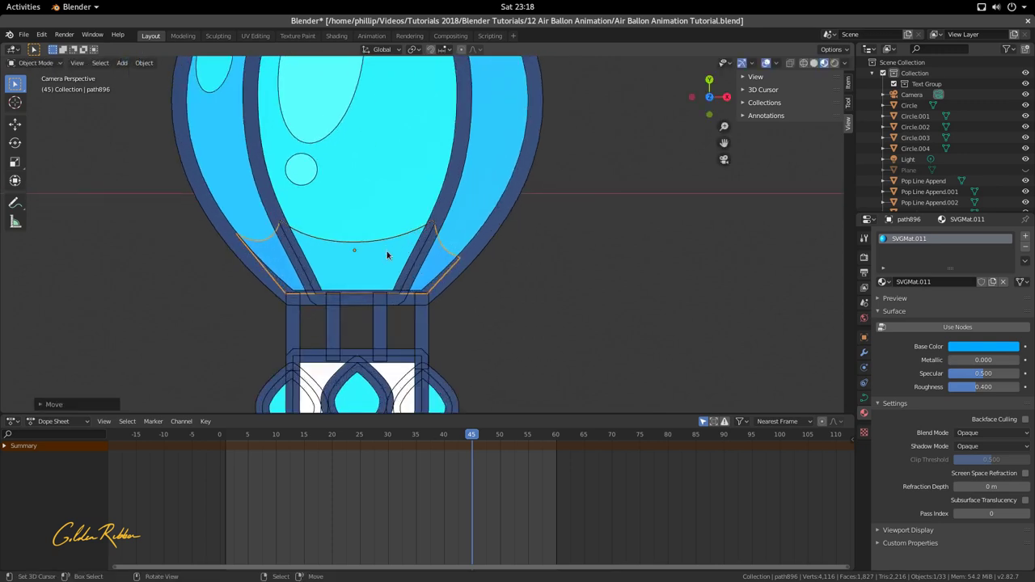
# - Select the basket's left teardrop outline and its cyan fill together and move them down along Z behind the basket
pyautogui.click(388, 250)
pyautogui.scroll(-3, 391, 247)
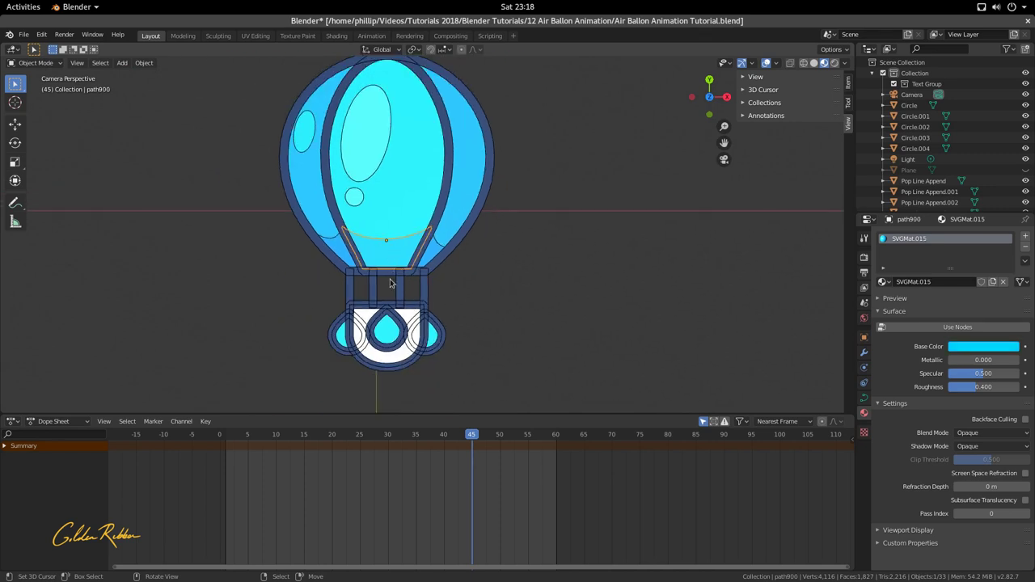
pyautogui.scroll(2, 405, 305)
pyautogui.scroll(2, 421, 307)
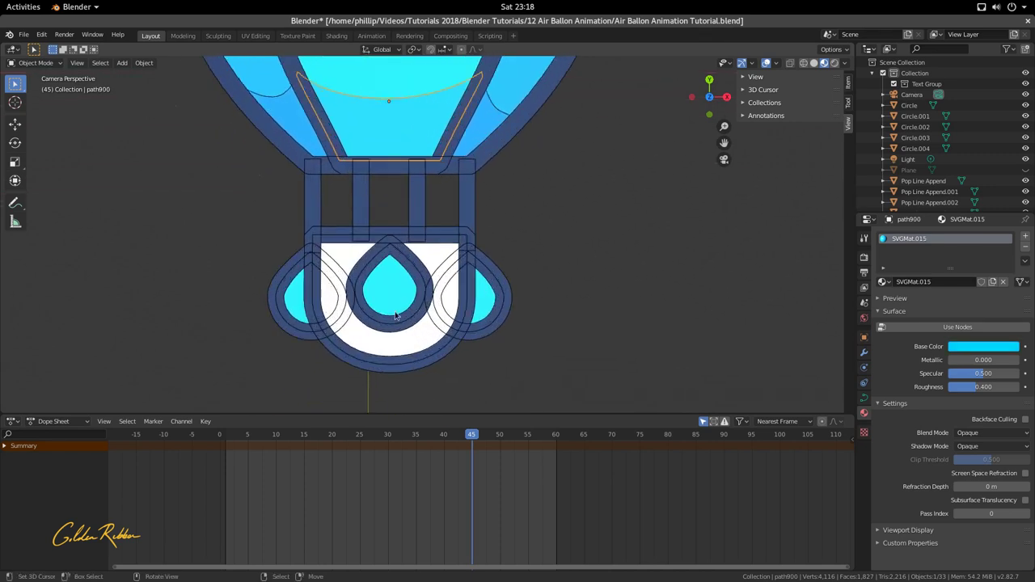
pyautogui.click(294, 335)
pyautogui.scroll(1, 296, 332)
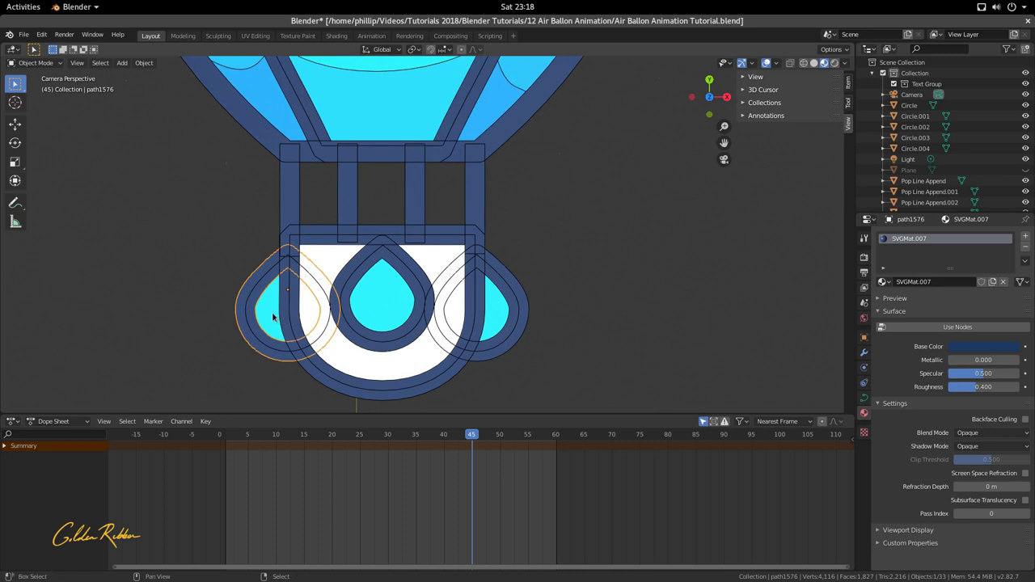
pyautogui.keyDown('shift'); pyautogui.click(279, 310); pyautogui.keyUp('shift')
pyautogui.press('g')
pyautogui.press('z')
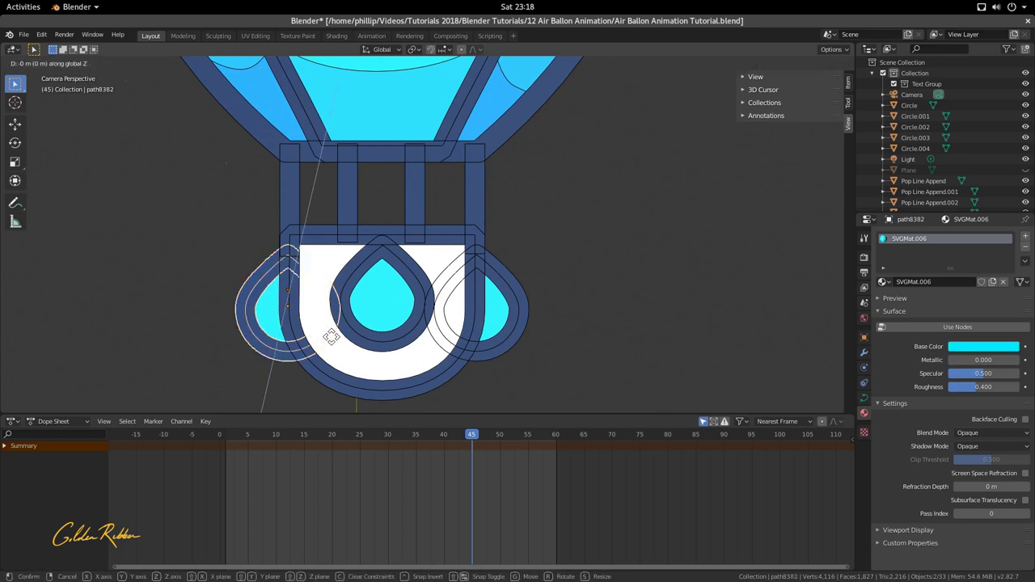
pyautogui.press('Escape')
# - Select the basket's right teardrop outline with its cyan fill and lower both along Z behind the basket
pyautogui.click(522, 346)
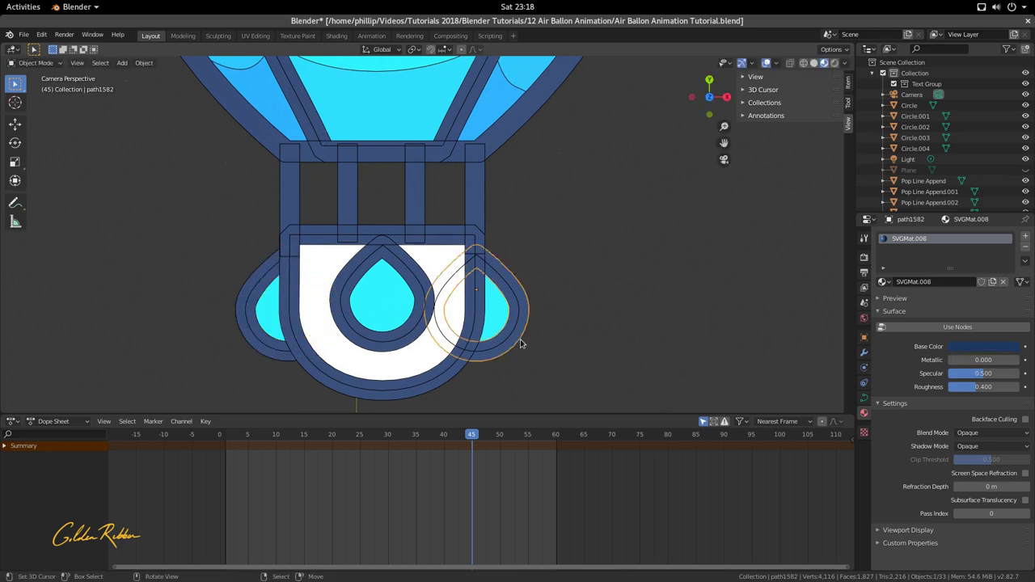
pyautogui.keyDown('shift'); pyautogui.click(492, 305); pyautogui.keyUp('shift')
pyautogui.press('g')
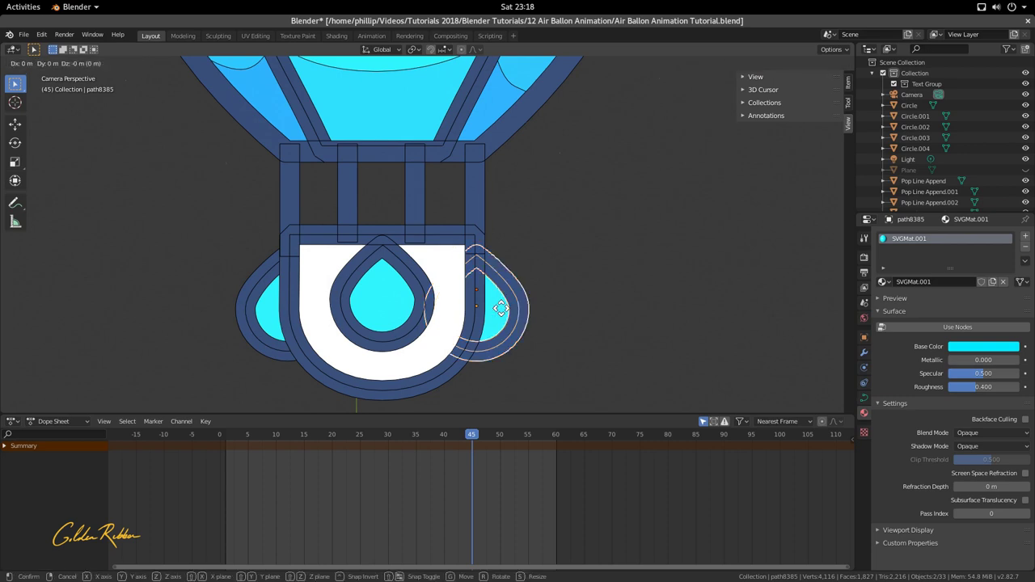
pyautogui.click(486, 303)
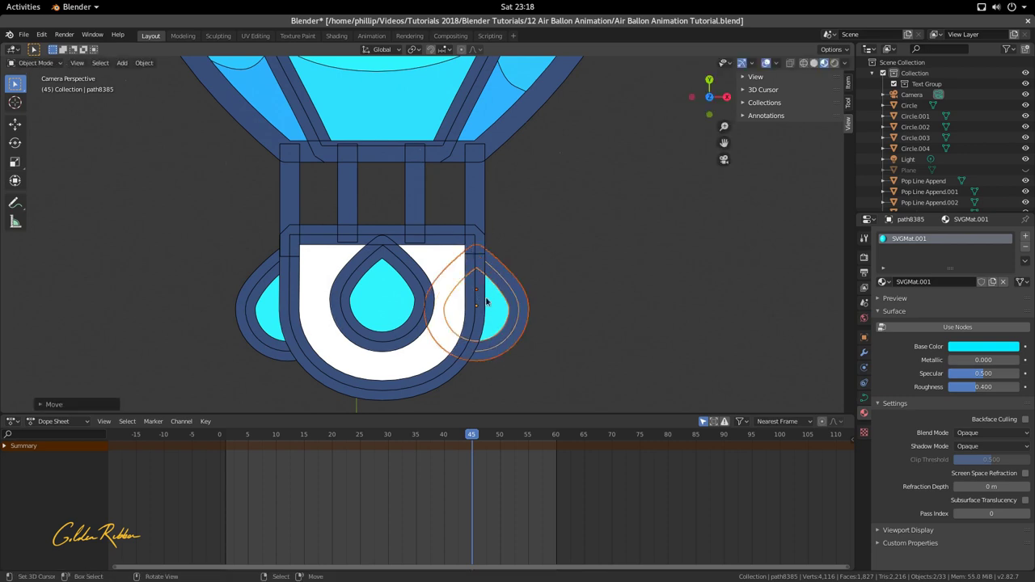
# - Select the basket's central teardrop outline and cyan fill using wireframe shading, and raise both slightly along Z in solid shading
pyautogui.click(402, 306)
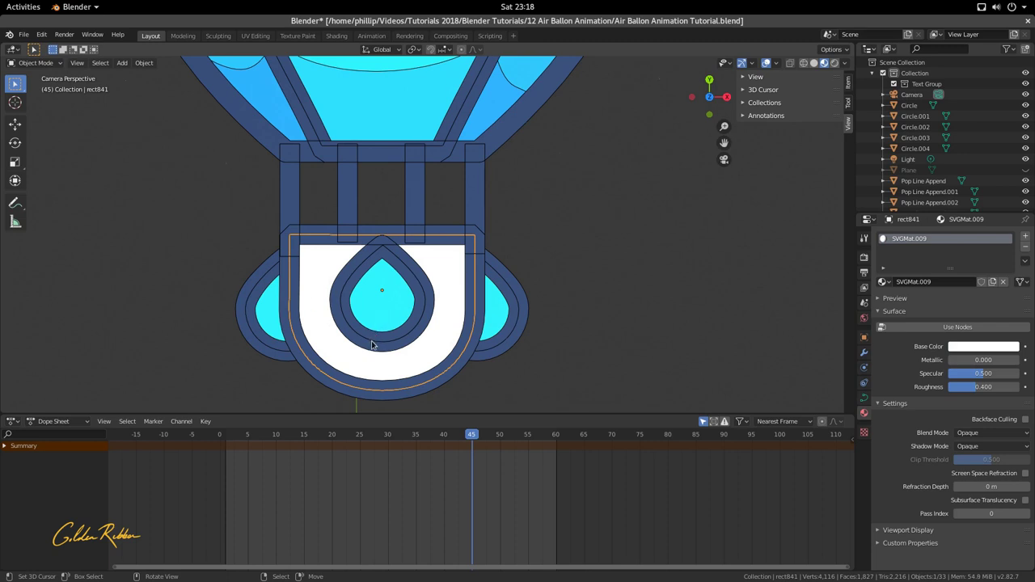
pyautogui.scroll(-2, 372, 345)
pyautogui.press('z')
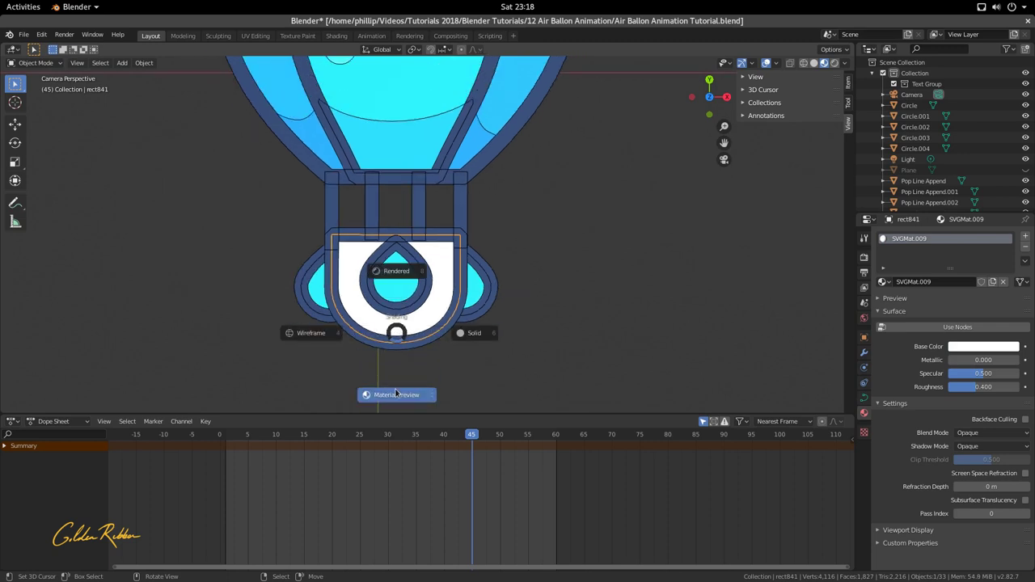
pyautogui.click(317, 335)
pyautogui.scroll(4, 399, 322)
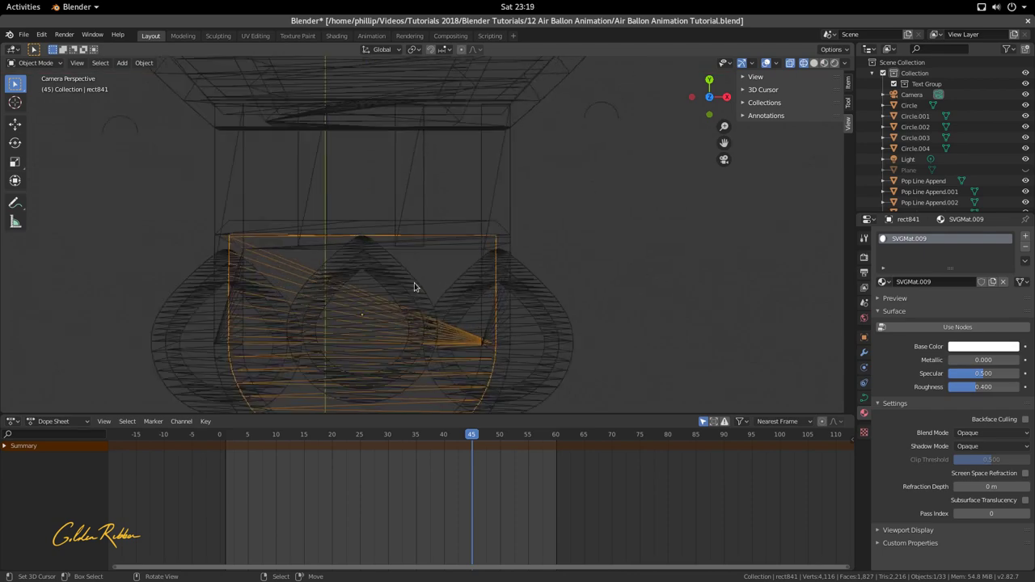
pyautogui.click(412, 288)
pyautogui.scroll(2, 392, 302)
pyautogui.keyDown('shift'); pyautogui.click(364, 285); pyautogui.keyUp('shift')
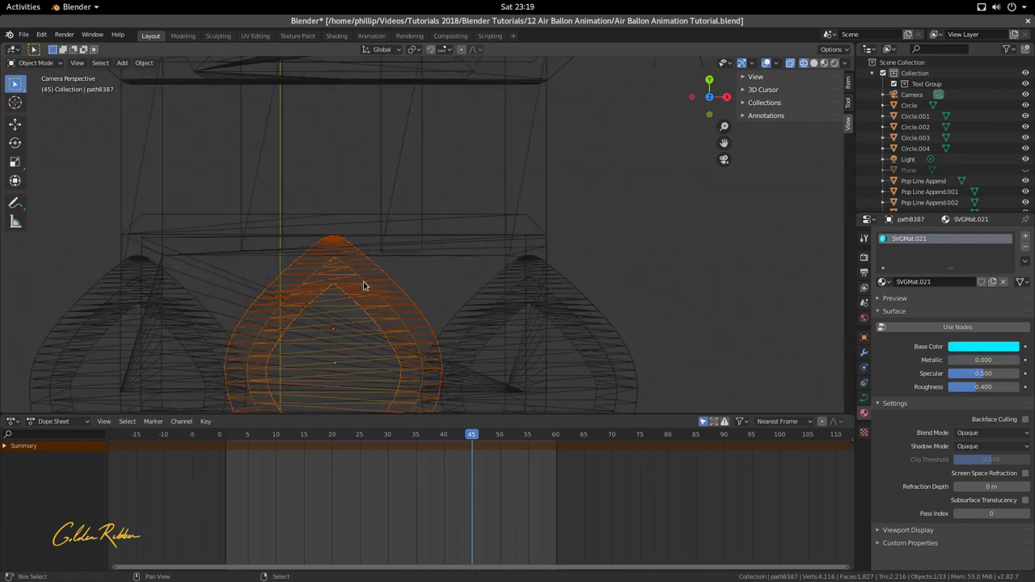
pyautogui.scroll(-4, 412, 300)
pyautogui.press('z')
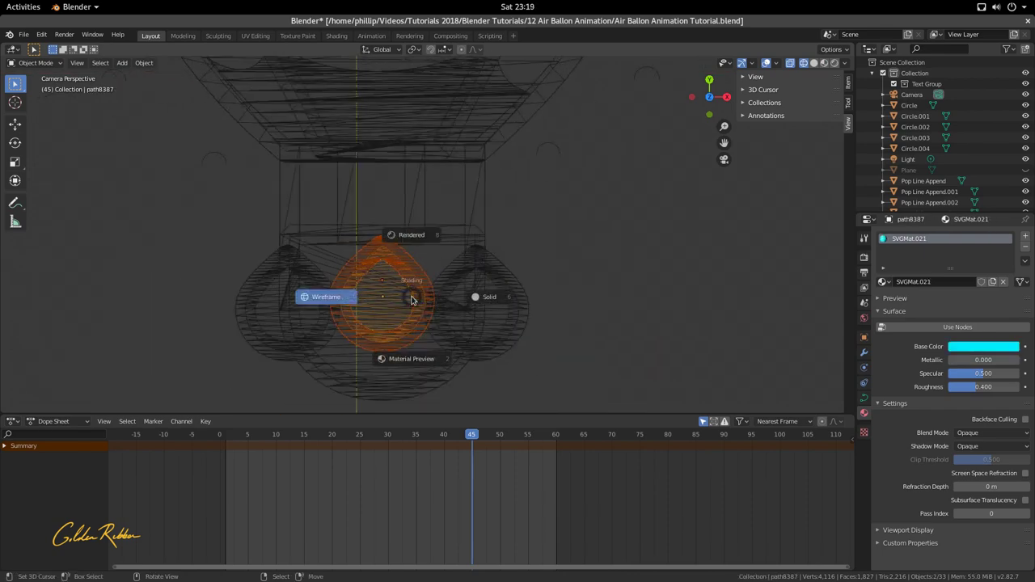
pyautogui.click(482, 297)
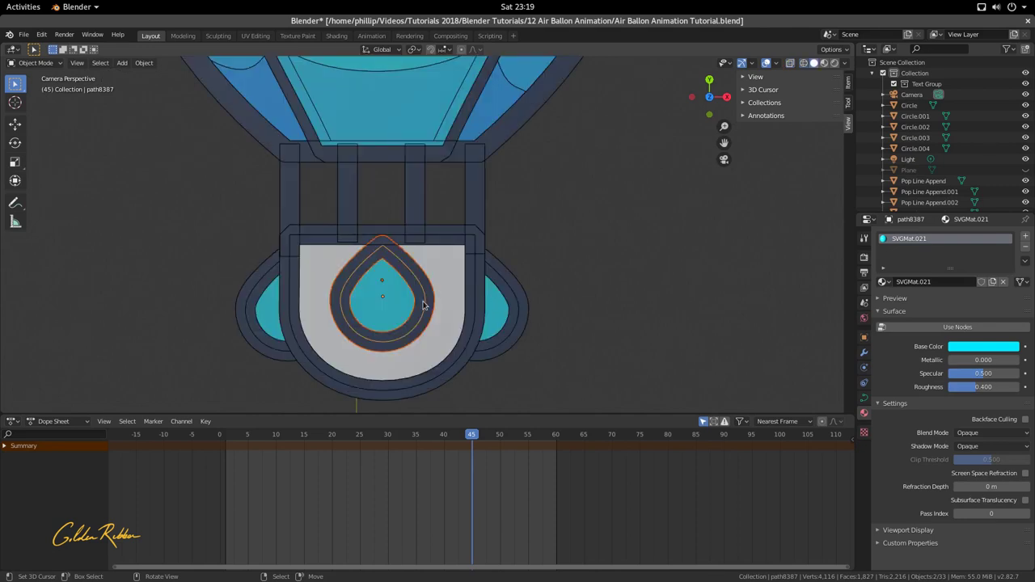
pyautogui.press('g')
pyautogui.press('z')
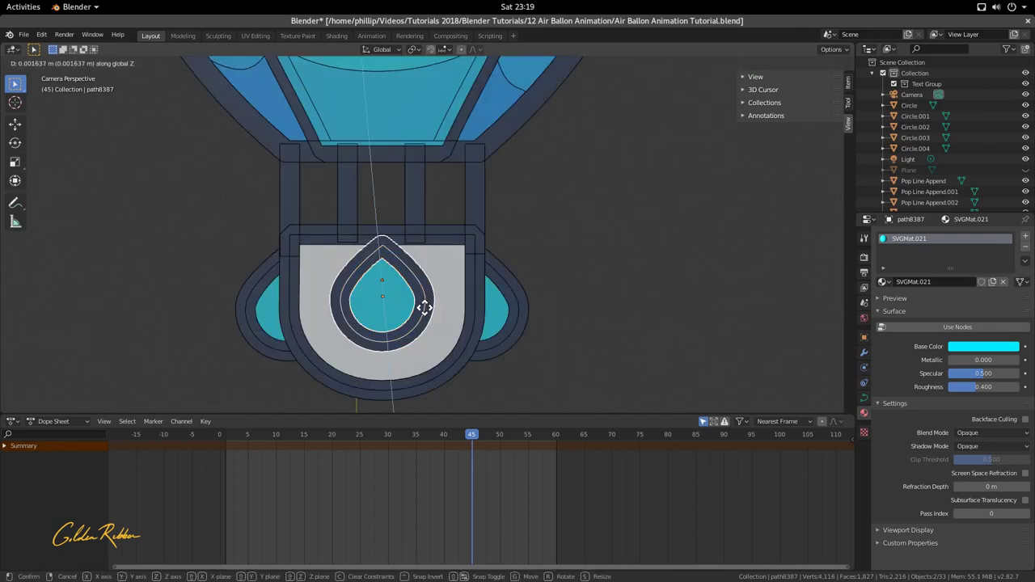
pyautogui.click(425, 310)
pyautogui.scroll(-2, 425, 301)
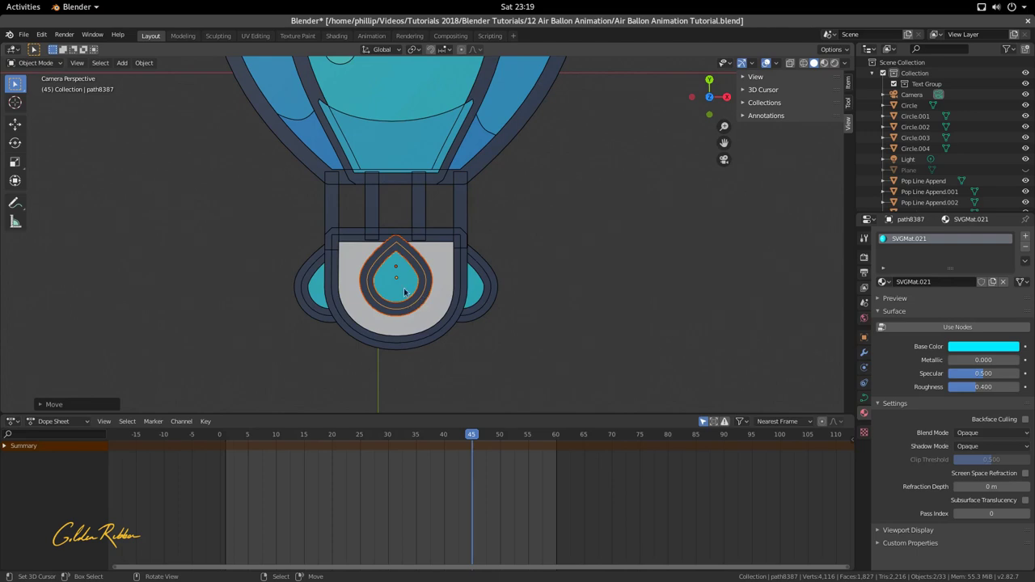
pyautogui.scroll(-5, 405, 292)
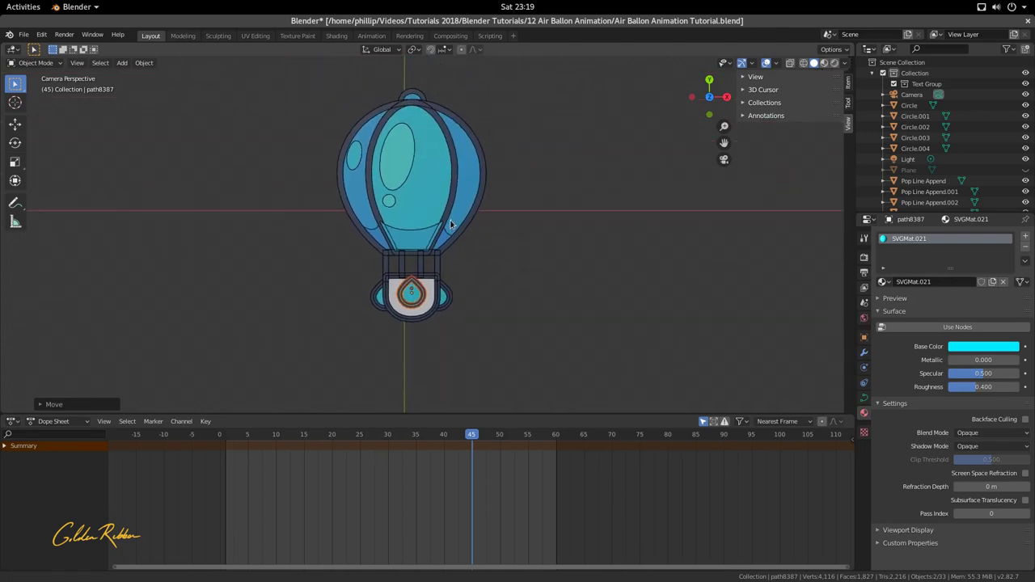
# - Switch to Material Preview shading, select the four dark ropes above the basket, and move them about 0.038 m down along Z
pyautogui.click(824, 63)
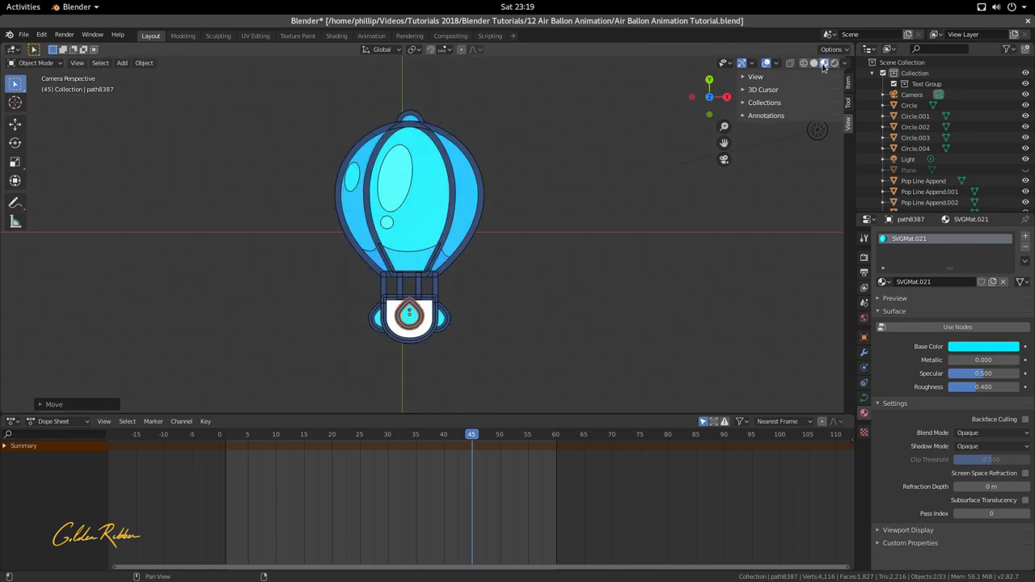
pyautogui.scroll(3, 404, 367)
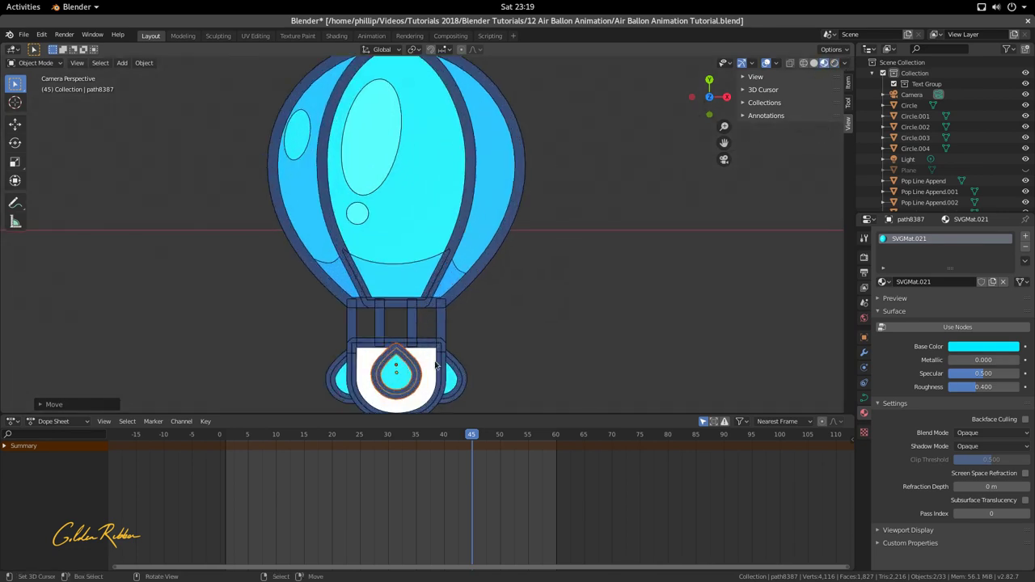
pyautogui.click(435, 367)
pyautogui.click(378, 357)
pyautogui.click(356, 358)
pyautogui.click(352, 346)
pyautogui.keyDown('shift'); pyautogui.click(380, 328); pyautogui.keyUp('shift')
pyautogui.keyDown('shift'); pyautogui.click(412, 327); pyautogui.keyUp('shift')
pyautogui.keyDown('shift'); pyautogui.click(443, 329); pyautogui.keyUp('shift')
pyautogui.press('g')
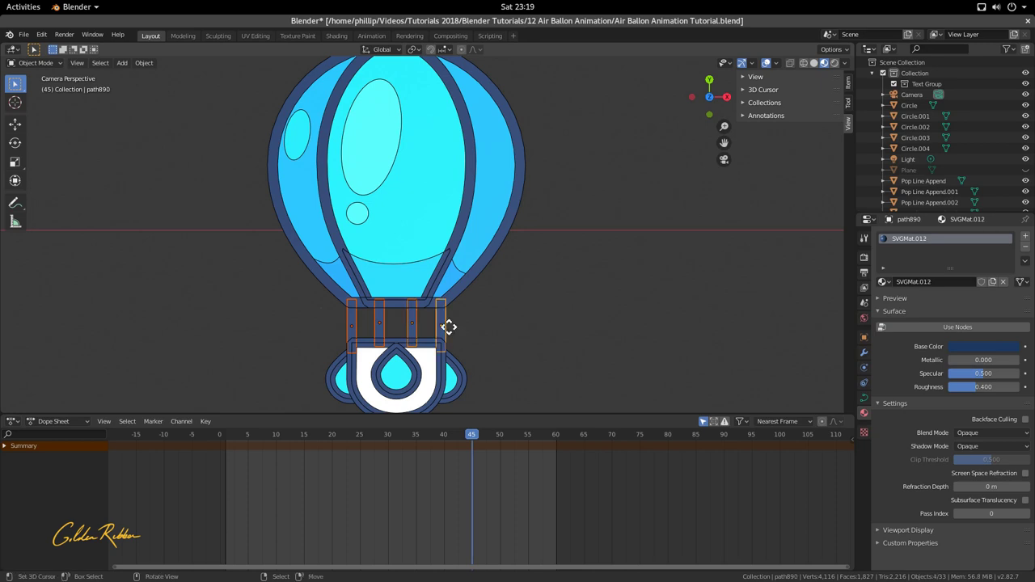
pyautogui.press('z')
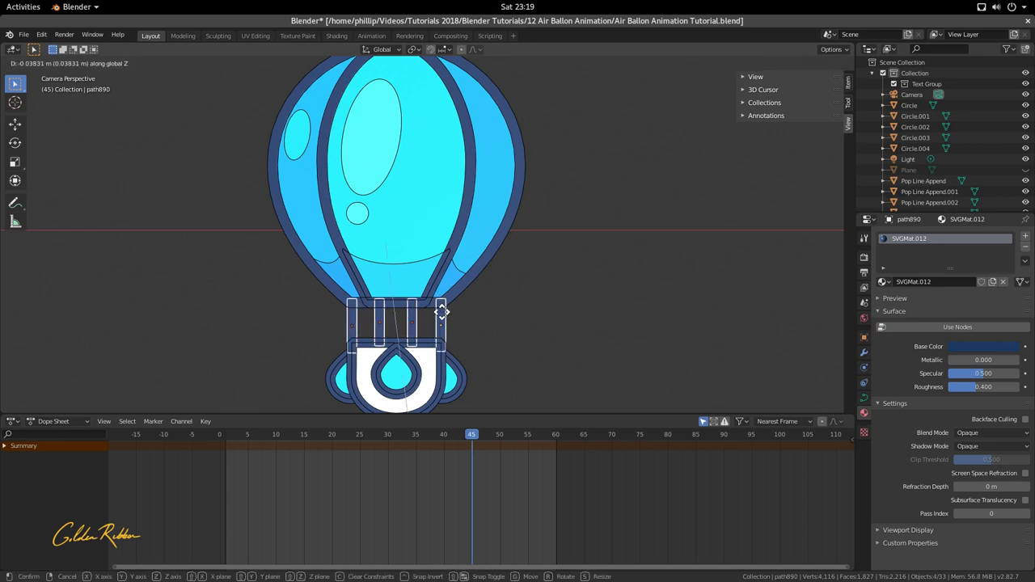
pyautogui.click(442, 311)
# - Render the current frame from the camera to check the balloon's layering, and close the render result
pyautogui.moveTo(442, 311); pyautogui.dragTo(442, 203, button='middle')
pyautogui.press('KP_0')
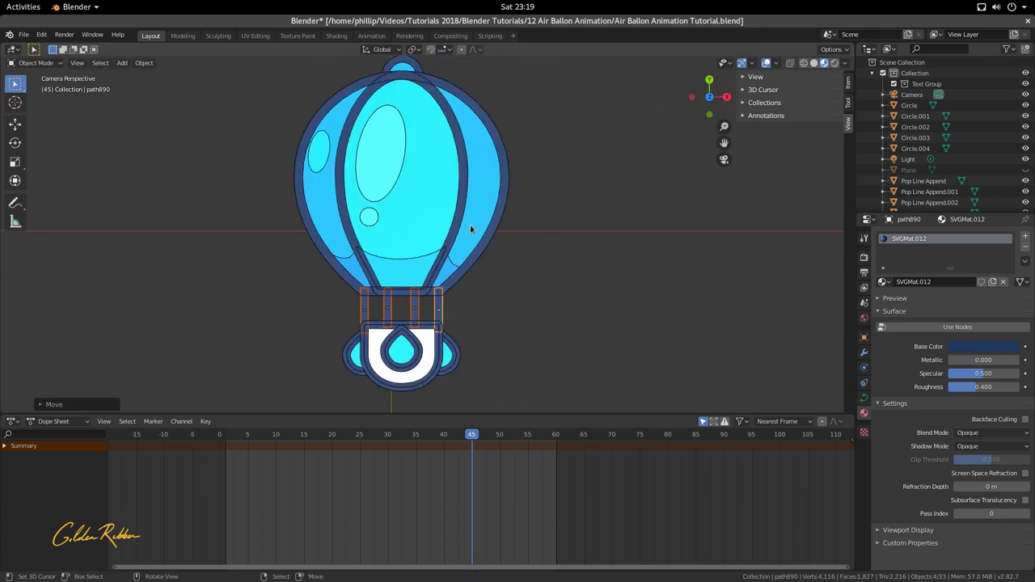
pyautogui.scroll(-1, 424, 187)
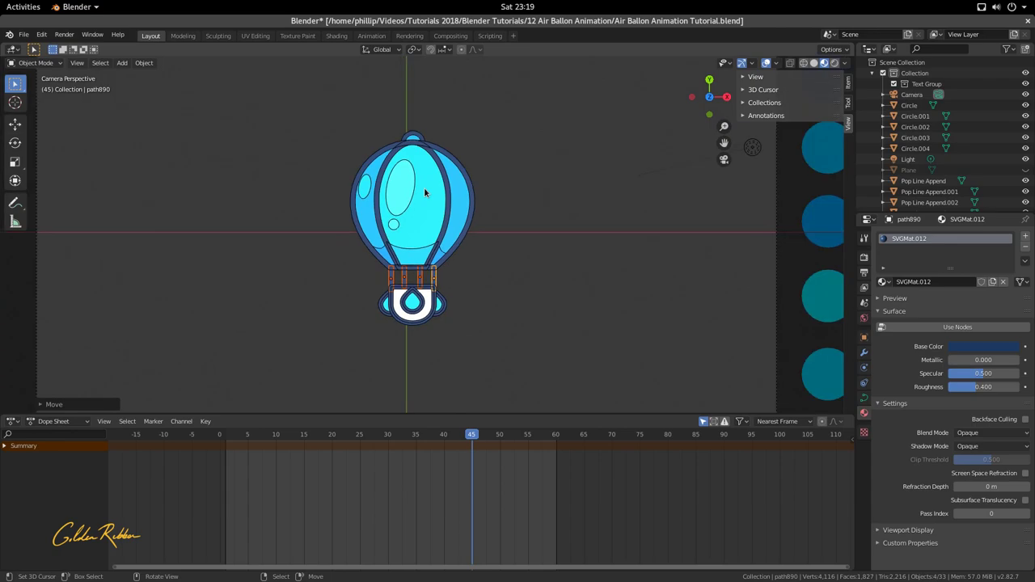
pyautogui.press('F12')
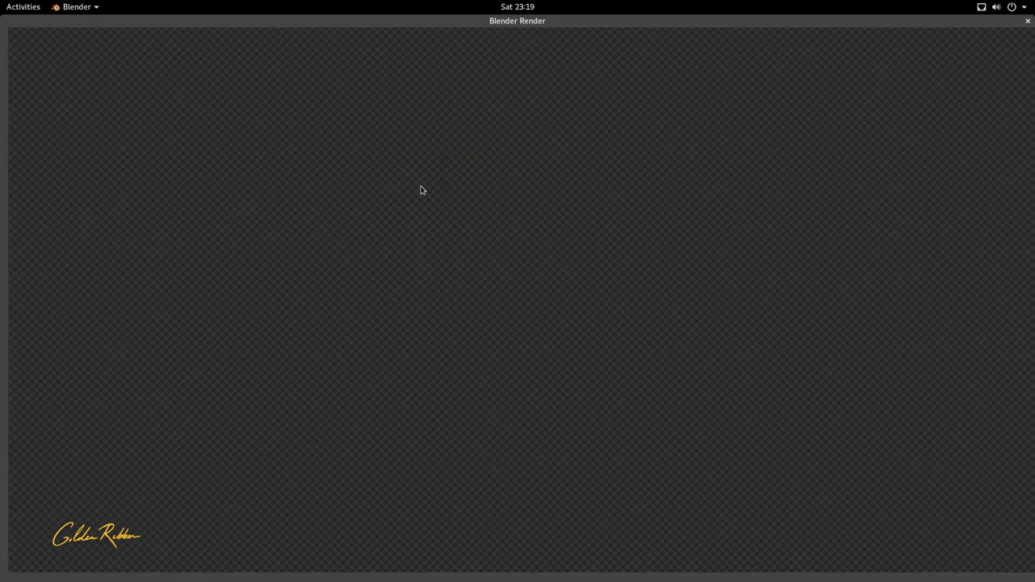
pyautogui.scroll(-2, 580, 242)
pyautogui.scroll(2, 506, 350)
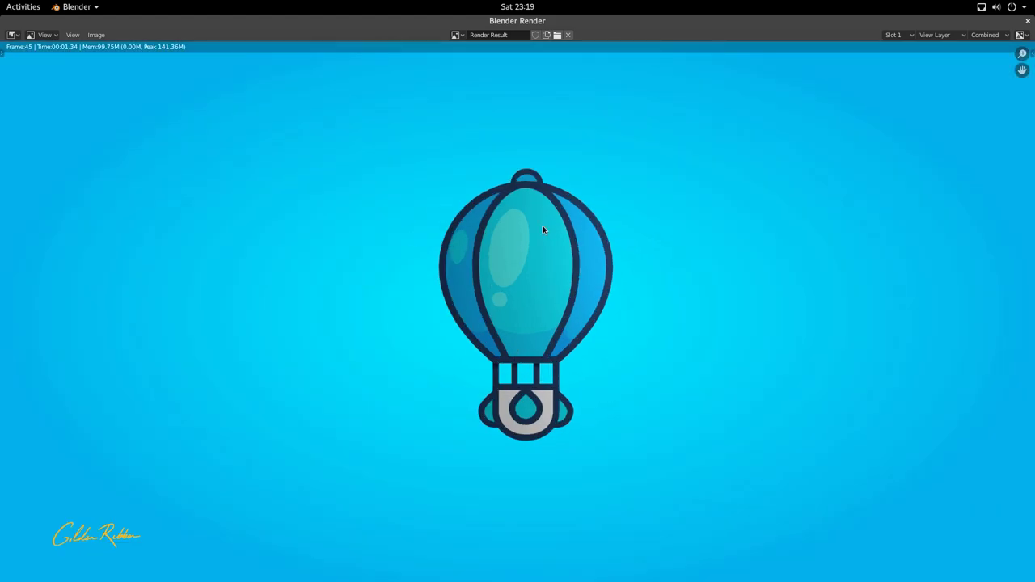
pyautogui.press('Escape')
# - Link the material of the palette circle Circle.003 to the balloon's central cyan panel
pyautogui.click(412, 233)
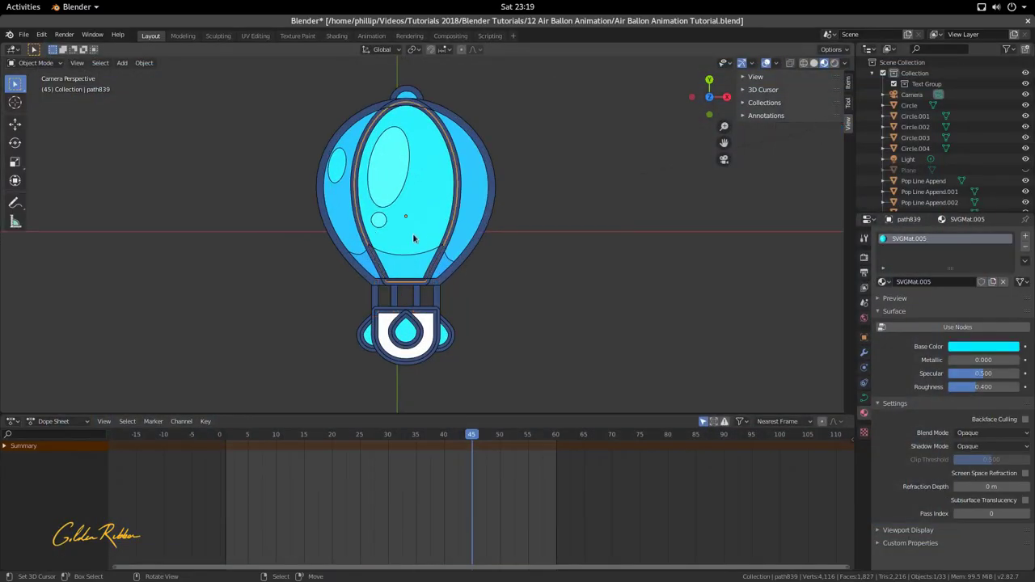
pyautogui.click(472, 211)
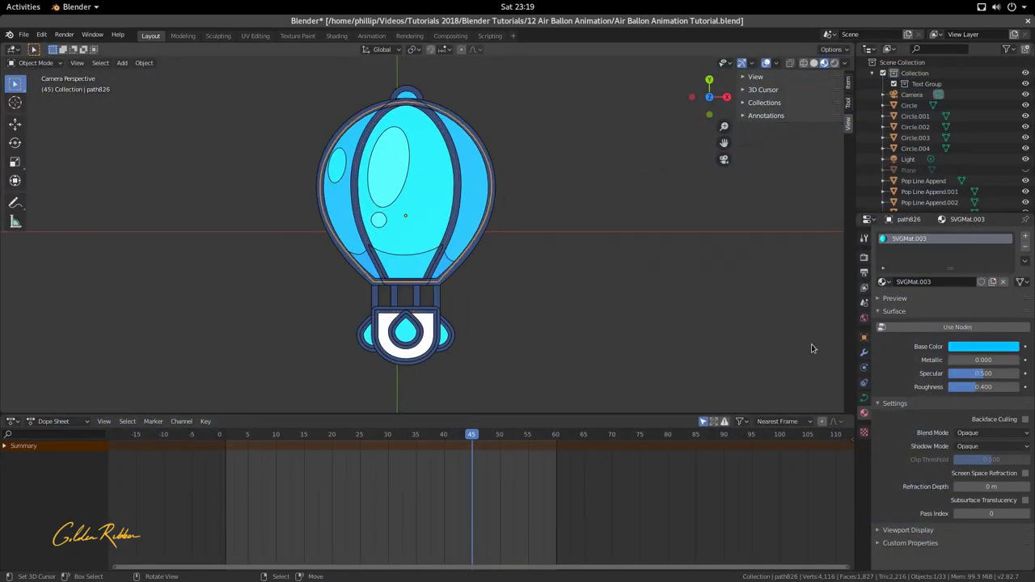
pyautogui.scroll(-3, 682, 180)
pyautogui.keyDown('shift'); pyautogui.moveTo(694, 182); pyautogui.dragTo(537, 200, button='middle'); pyautogui.keyUp('shift')
pyautogui.scroll(1, 578, 249)
pyautogui.scroll(-1, 597, 207)
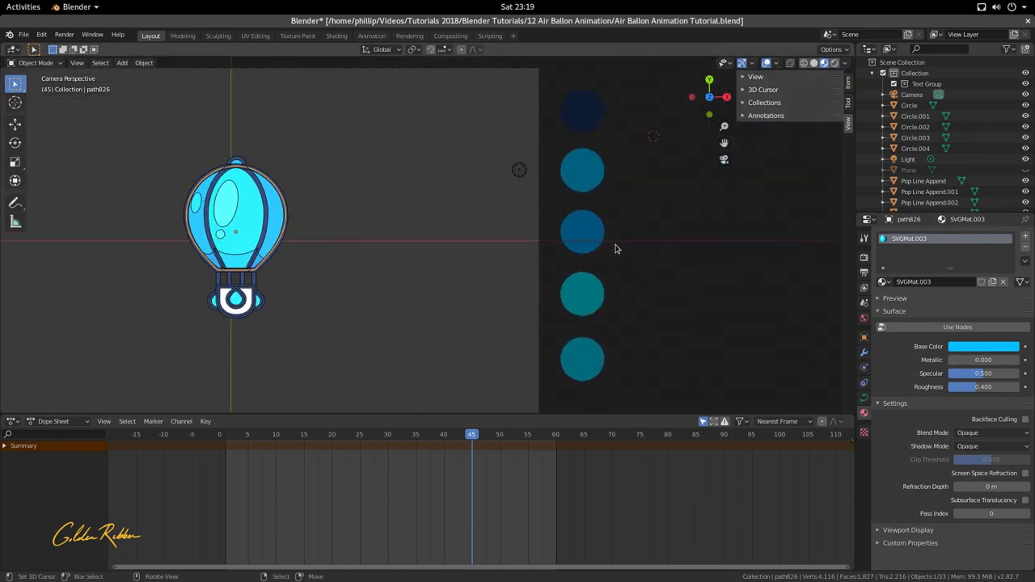
pyautogui.scroll(1, 239, 238)
pyautogui.click(208, 241)
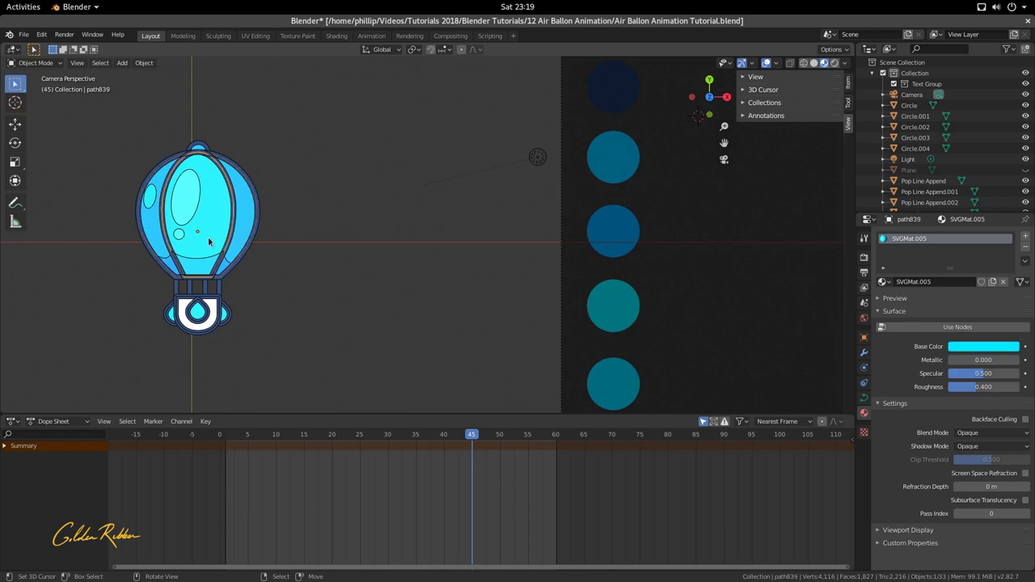
pyautogui.click(616, 311)
pyautogui.click(227, 242)
pyautogui.click(605, 306)
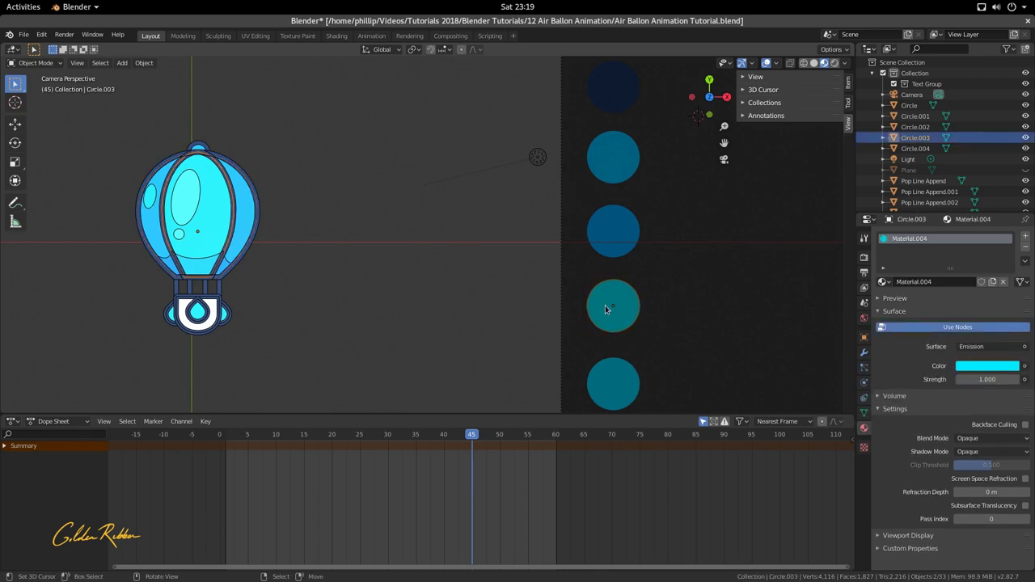
pyautogui.hotkey('ctrl', 'l')
pyautogui.moveTo(605, 309)
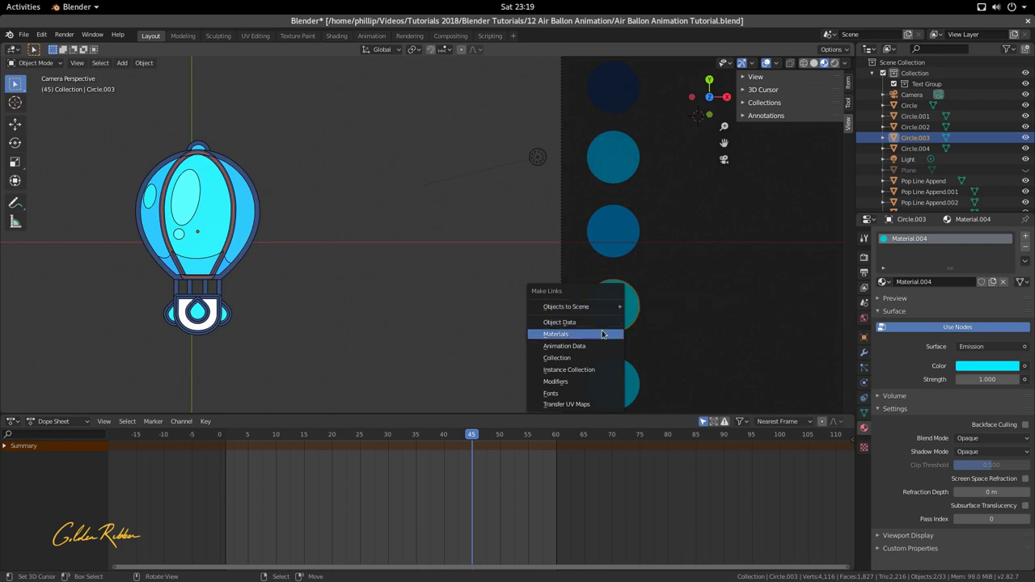
pyautogui.click(602, 334)
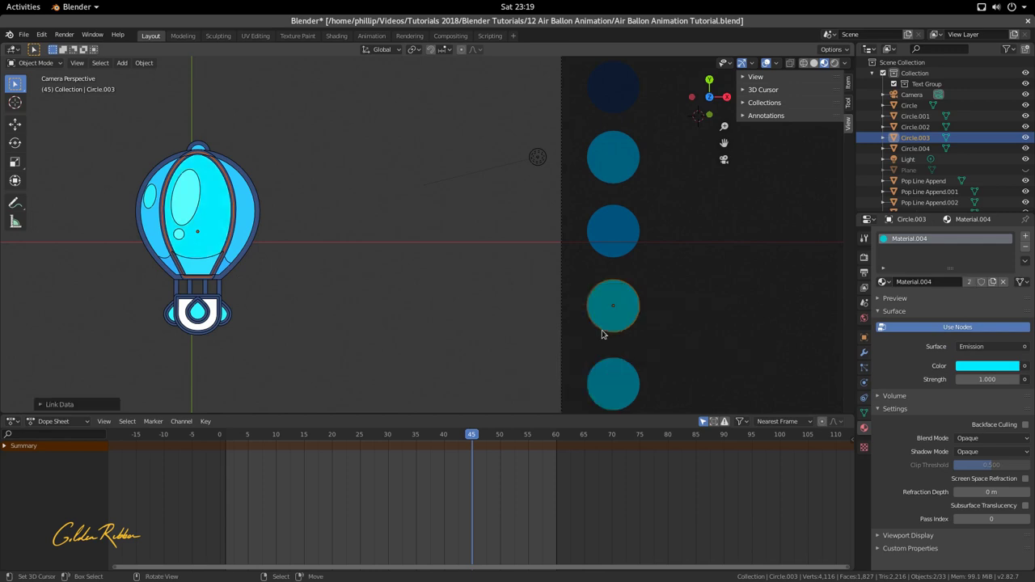
# - Link the material of the palette circle Circle.001 to the balloon's blue outer envelope
pyautogui.click(249, 221)
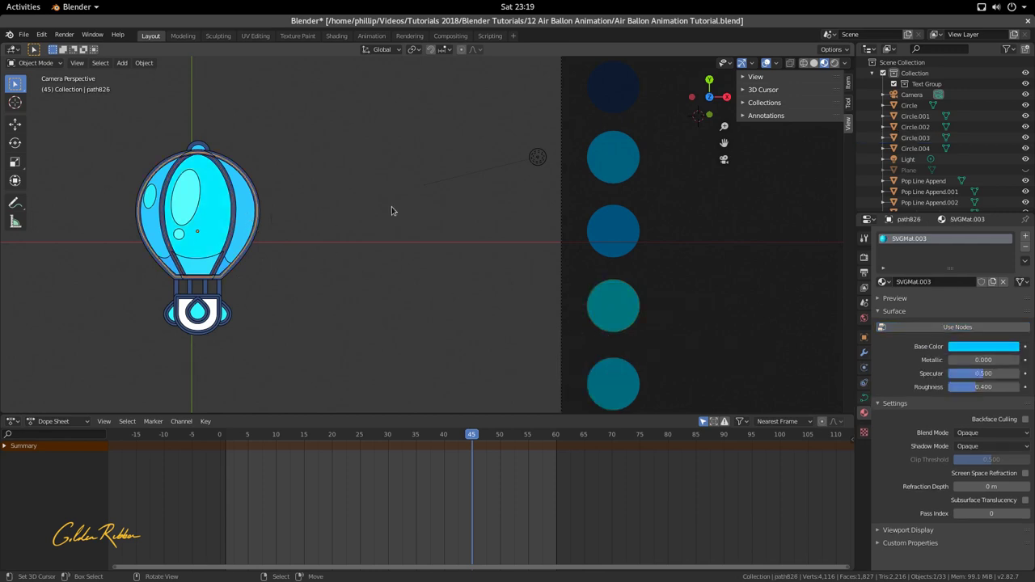
pyautogui.click(615, 166)
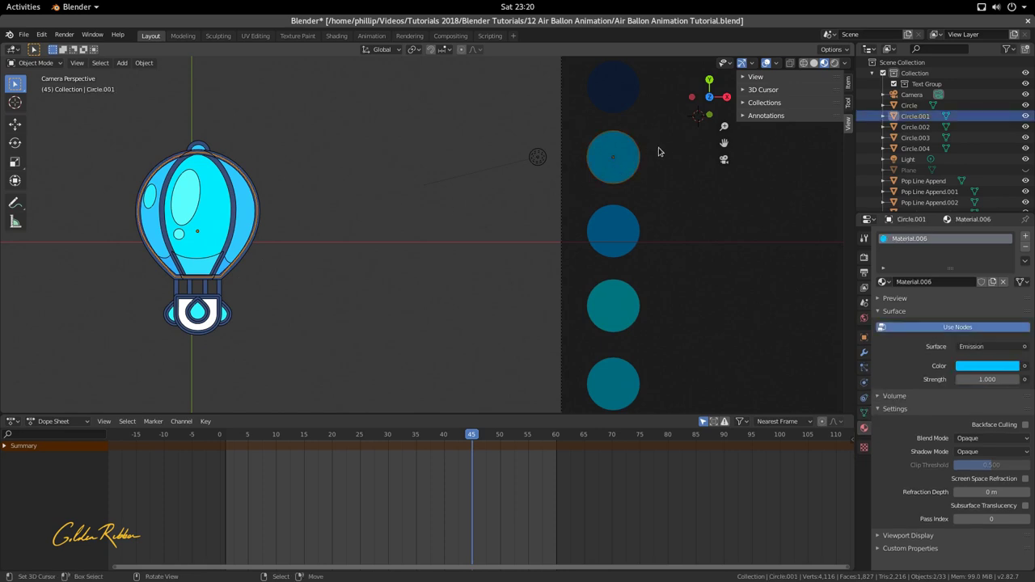
pyautogui.hotkey('ctrl', 'l')
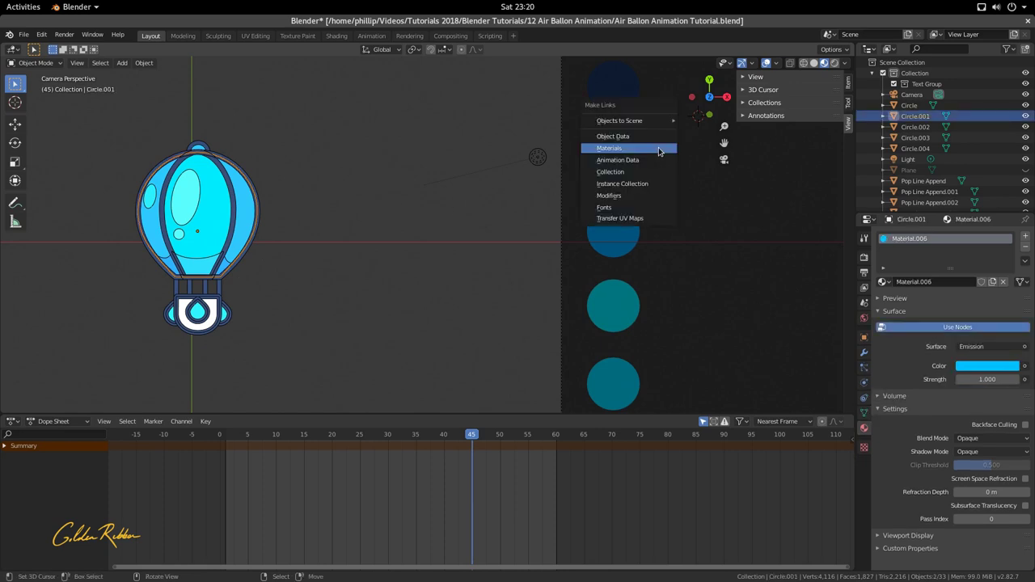
pyautogui.click(660, 150)
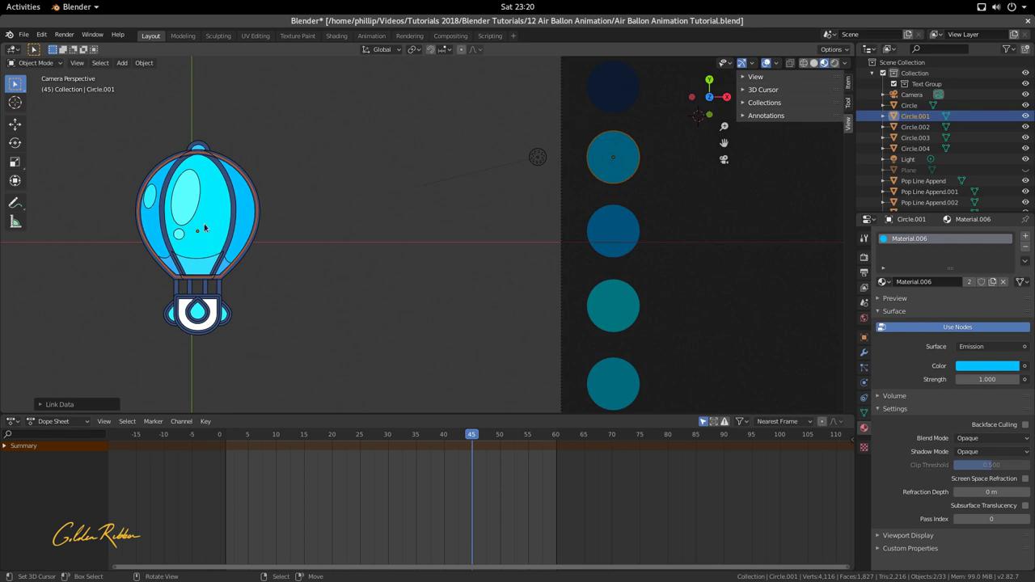
# - Examine the palette circles' materials one after another, ending on the middle circle Circle.002
pyautogui.click(608, 235)
pyautogui.click(613, 305)
pyautogui.click(610, 368)
pyautogui.click(620, 305)
pyautogui.click(620, 229)
pyautogui.click(624, 158)
pyautogui.click(619, 96)
pyautogui.click(636, 212)
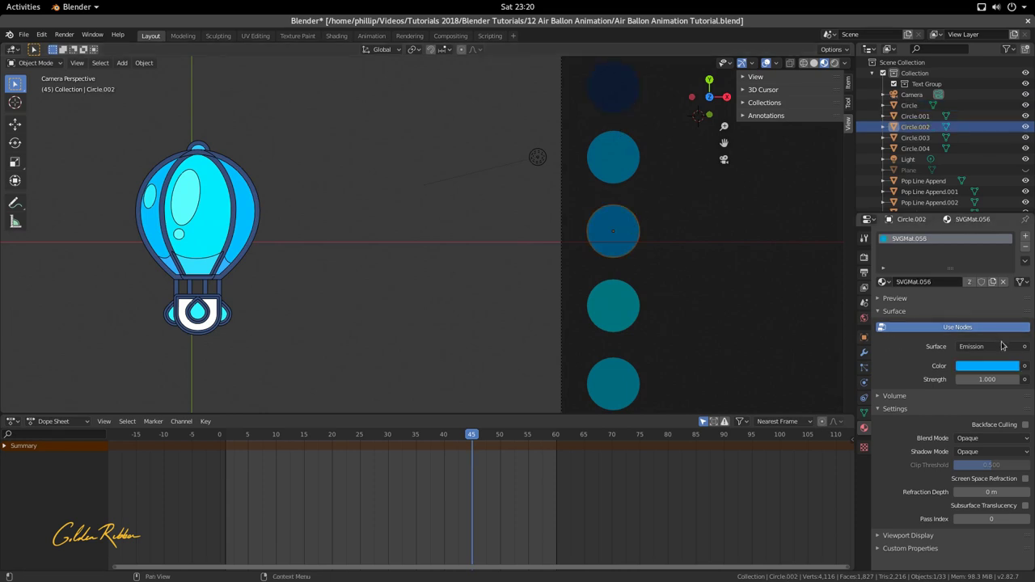
# - Enable nodes for the white basket body's material and set its surface to Emission
pyautogui.keyDown('shift'); pyautogui.moveTo(572, 201); pyautogui.dragTo(483, 186, button='middle'); pyautogui.keyUp('shift')
pyautogui.scroll(3, 596, 198)
pyautogui.scroll(-3, 582, 197)
pyautogui.keyDown('shift'); pyautogui.moveTo(580, 199); pyautogui.dragTo(428, 291, button='middle'); pyautogui.keyUp('shift')
pyautogui.scroll(5, 391, 317)
pyautogui.scroll(-3, 391, 316)
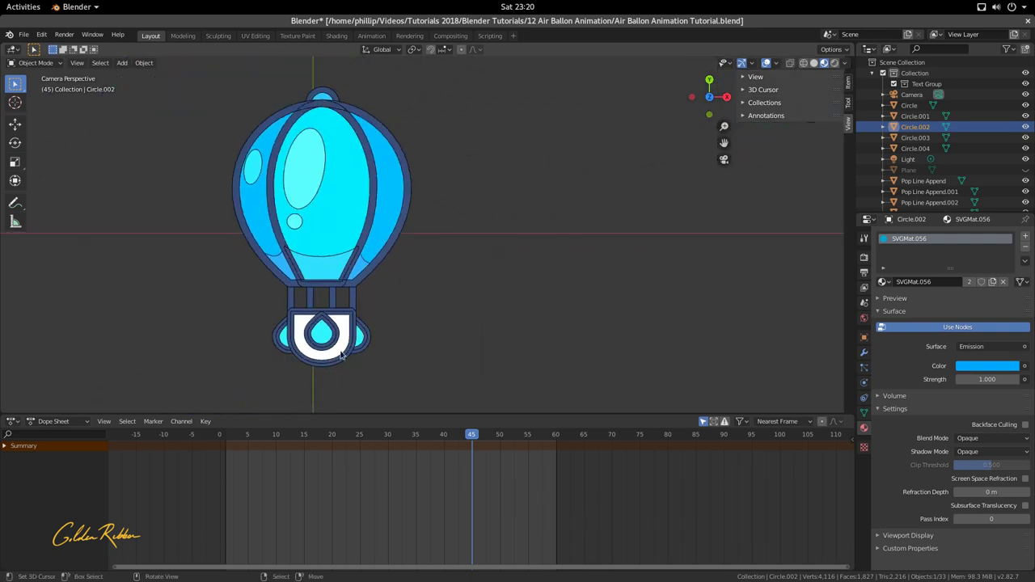
pyautogui.click(329, 364)
pyautogui.scroll(-1, 335, 351)
pyautogui.scroll(-3, 436, 261)
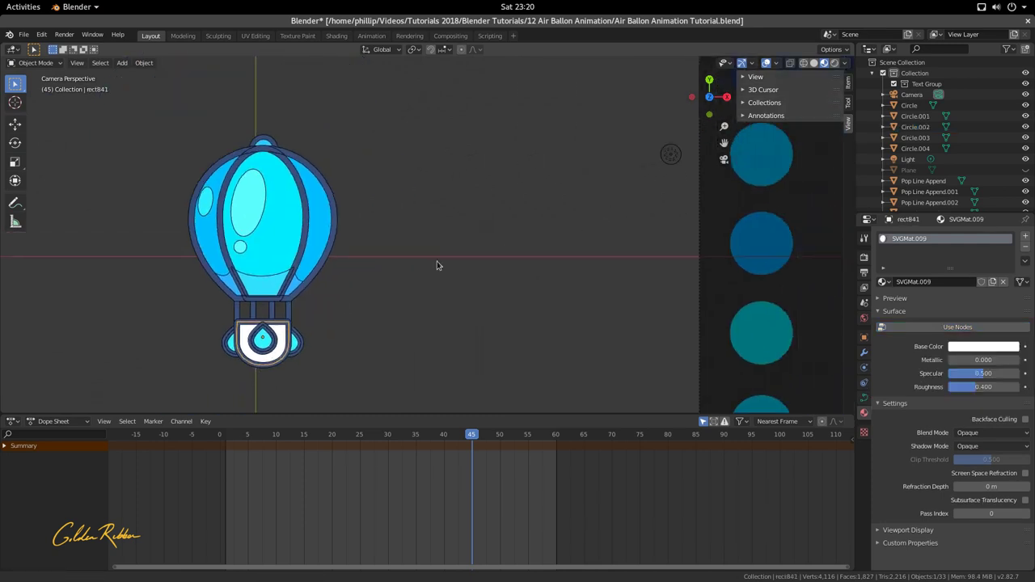
pyautogui.keyDown('shift'); pyautogui.moveTo(436, 261); pyautogui.dragTo(393, 254, button='middle'); pyautogui.keyUp('shift')
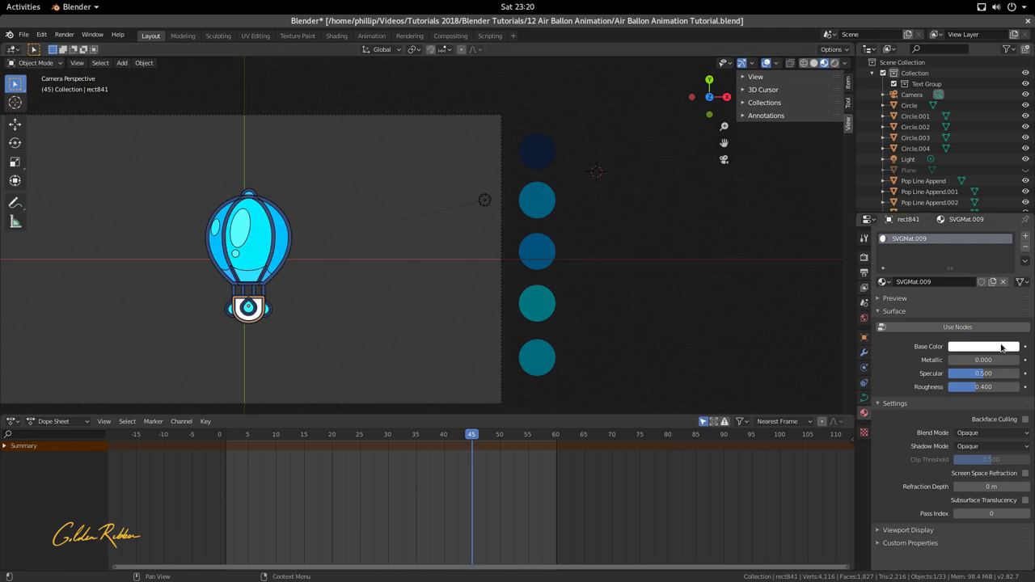
pyautogui.click(957, 327)
pyautogui.click(975, 348)
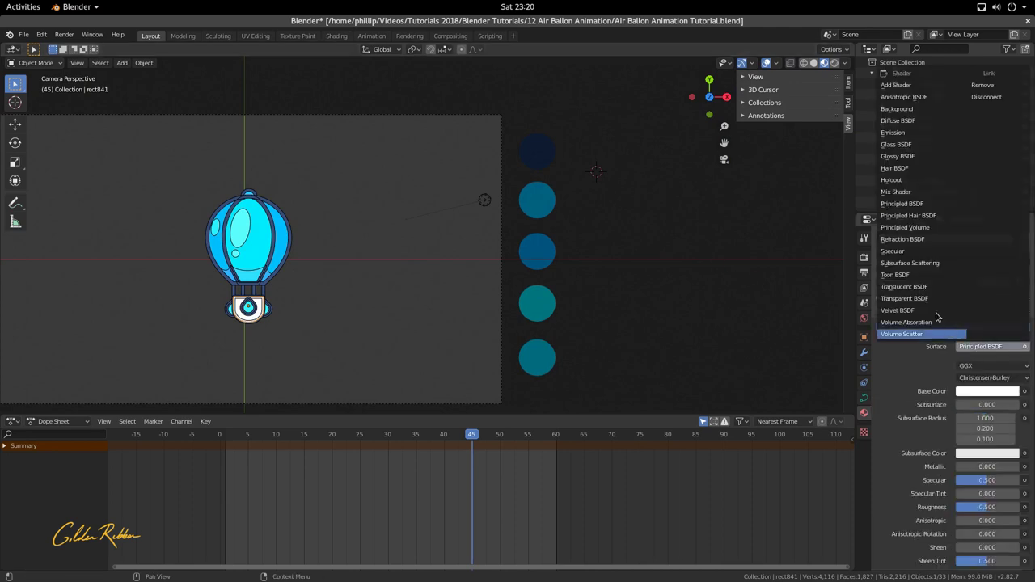
pyautogui.click(925, 132)
# - Select the four ropes and the dark outlines of the basket, balloon and top cap, and link the dark blue palette circle's material to them
pyautogui.scroll(8, 385, 282)
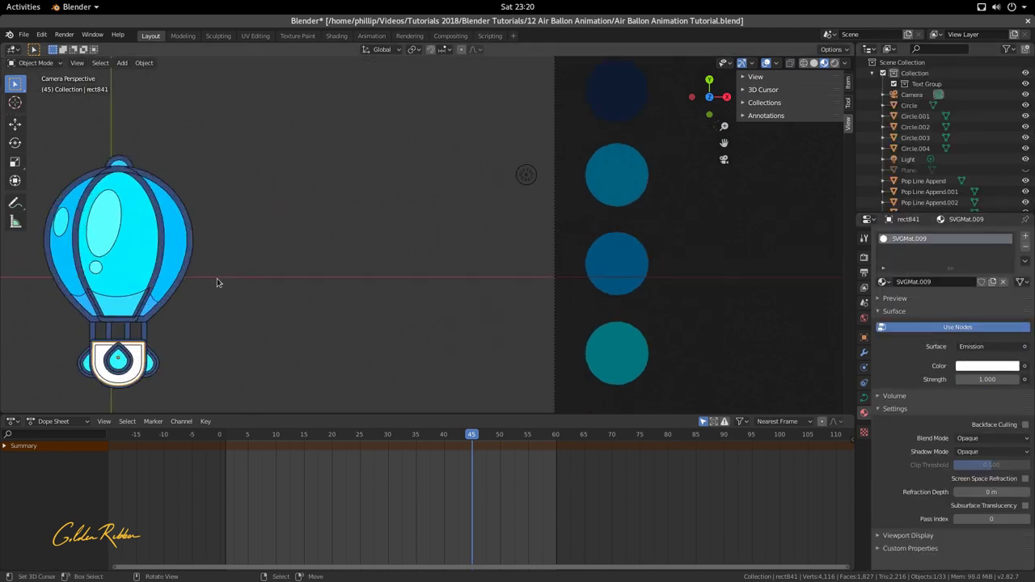
pyautogui.click(237, 194)
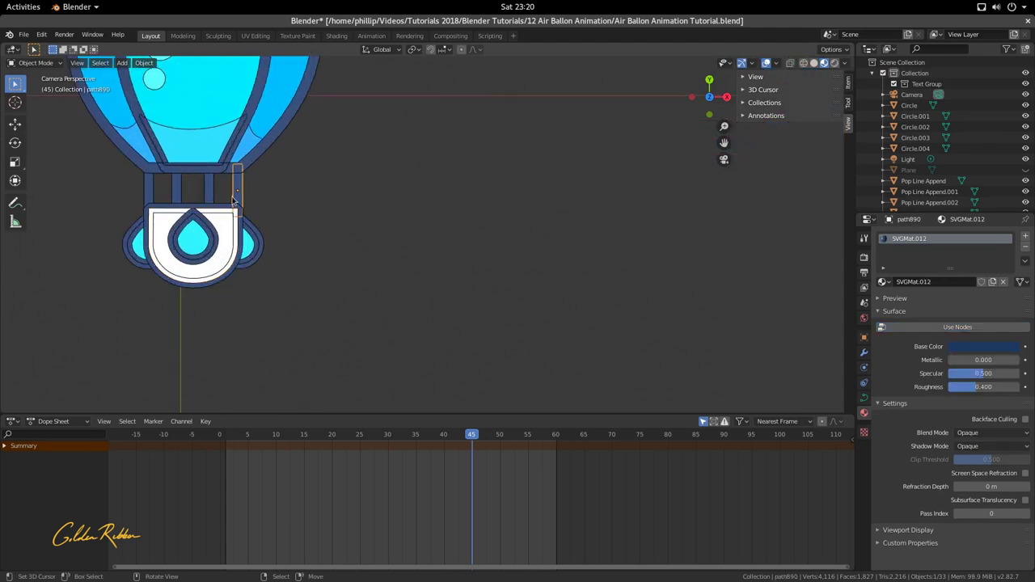
pyautogui.scroll(2, 224, 208)
pyautogui.keyDown('shift'); pyautogui.click(149, 203); pyautogui.keyUp('shift')
pyautogui.keyDown('shift'); pyautogui.click(122, 226); pyautogui.keyUp('shift')
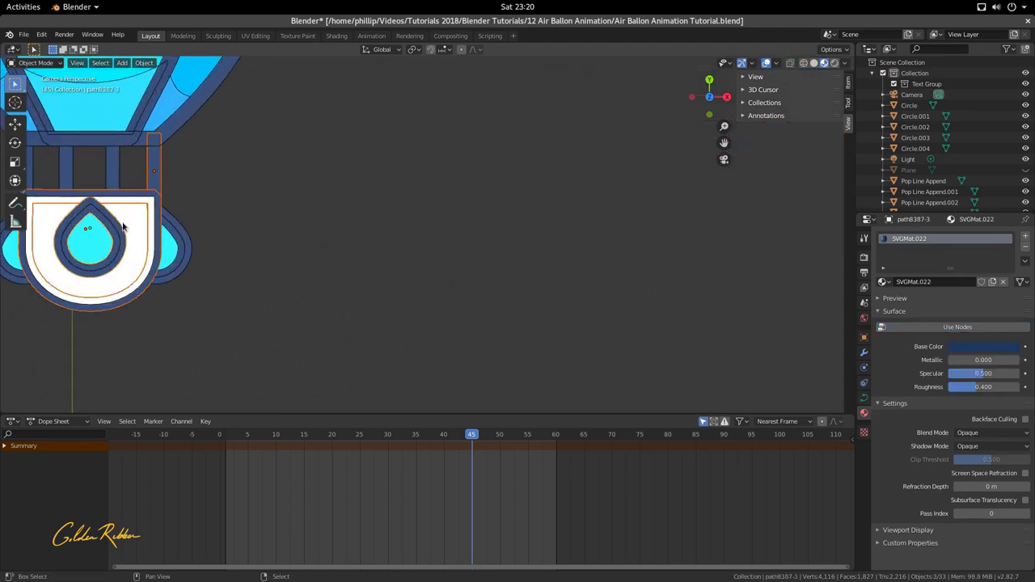
pyautogui.keyDown('shift'); pyautogui.click(185, 245); pyautogui.keyUp('shift')
pyautogui.keyDown('ctrl'); pyautogui.scroll(5, 203, 259); pyautogui.keyUp('ctrl')
pyautogui.keyDown('shift'); pyautogui.click(202, 282); pyautogui.keyUp('shift')
pyautogui.keyDown('shift'); pyautogui.moveTo(203, 282); pyautogui.dragTo(247, 383, button='middle'); pyautogui.keyUp('shift')
pyautogui.keyDown('shift'); pyautogui.click(281, 279); pyautogui.keyUp('shift')
pyautogui.keyDown('shift'); pyautogui.click(330, 280); pyautogui.keyUp('shift')
pyautogui.keyDown('shift'); pyautogui.click(366, 283); pyautogui.keyUp('shift')
pyautogui.keyDown('shift'); pyautogui.click(267, 250); pyautogui.keyUp('shift')
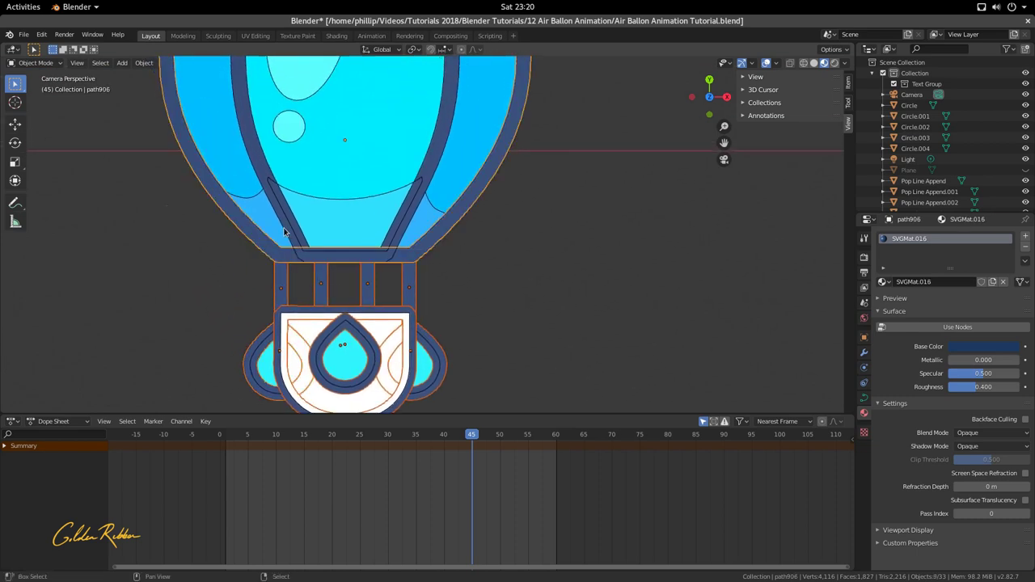
pyautogui.keyDown('shift'); pyautogui.click(267, 163); pyautogui.keyUp('shift')
pyautogui.keyDown('shift'); pyautogui.scroll(6, 330, 69); pyautogui.keyUp('shift')
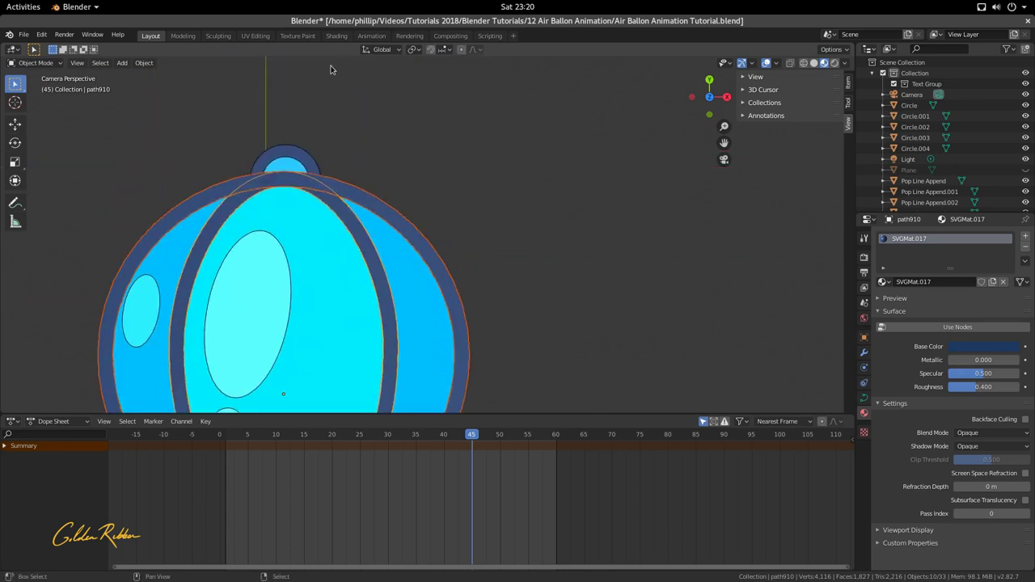
pyautogui.scroll(-4, 283, 157)
pyautogui.keyDown('ctrl'); pyautogui.scroll(-5, 401, 130); pyautogui.keyUp('ctrl')
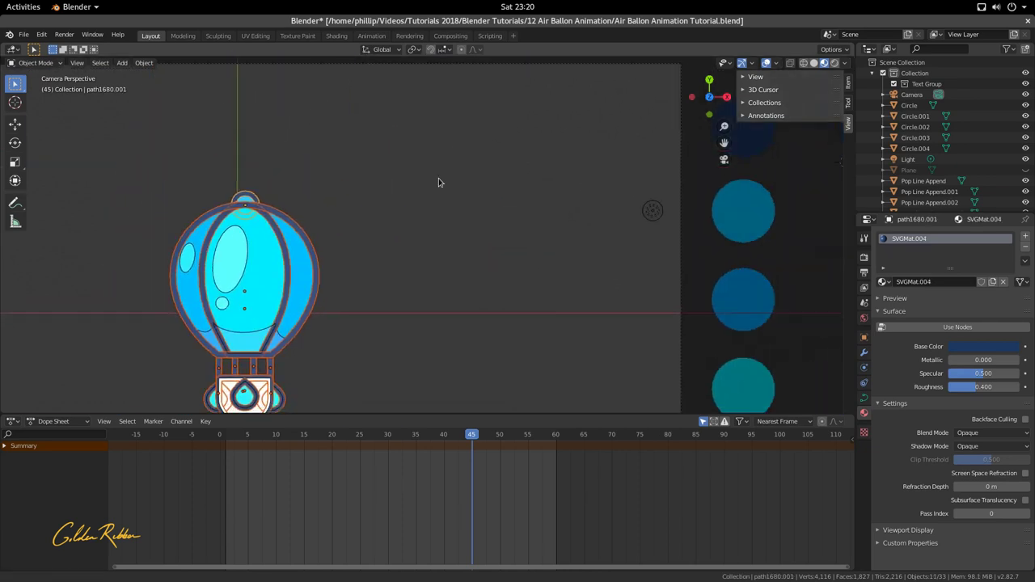
pyautogui.keyDown('shift'); pyautogui.click(647, 130); pyautogui.keyUp('shift')
pyautogui.keyDown('shift'); pyautogui.click(647, 130); pyautogui.keyUp('shift')
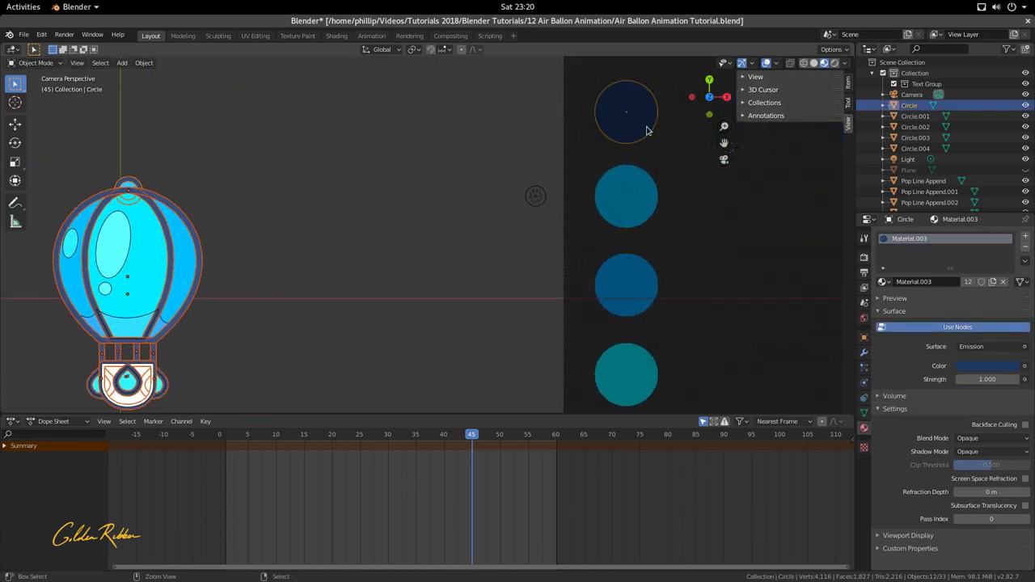
pyautogui.hotkey('ctrl', 'l')
pyautogui.click(647, 126)
# - Select the small oval highlight on the balloon's left panel
pyautogui.scroll(-5, 338, 293)
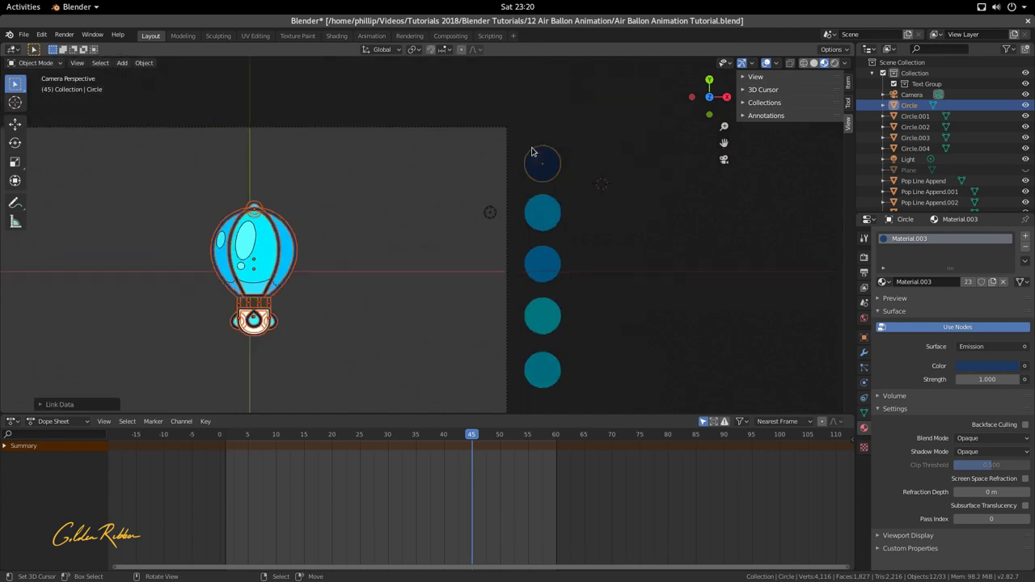
pyautogui.scroll(1, 412, 302)
pyautogui.scroll(4, 412, 302)
pyautogui.click(378, 292)
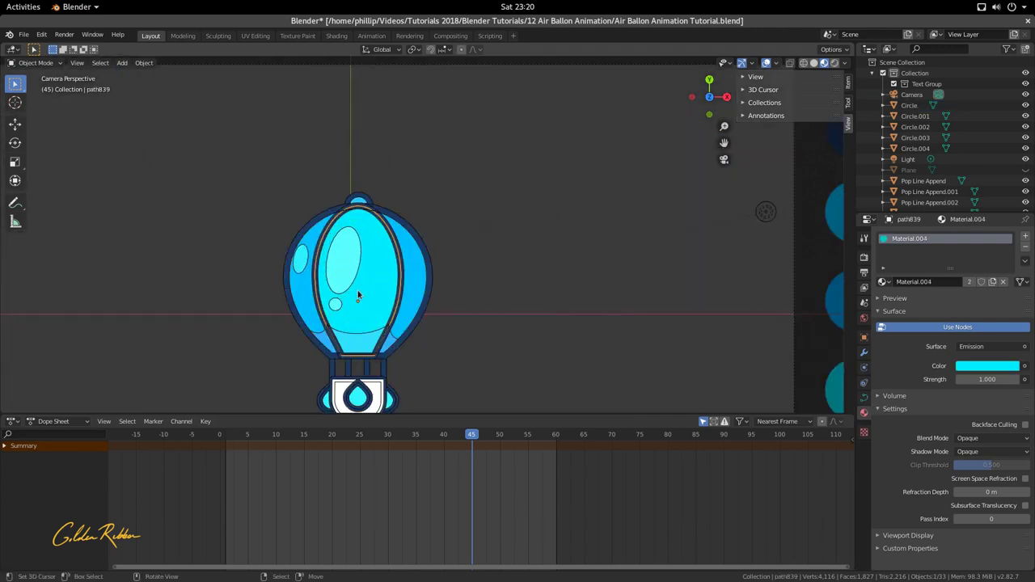
pyautogui.scroll(3, 358, 290)
pyautogui.click(245, 286)
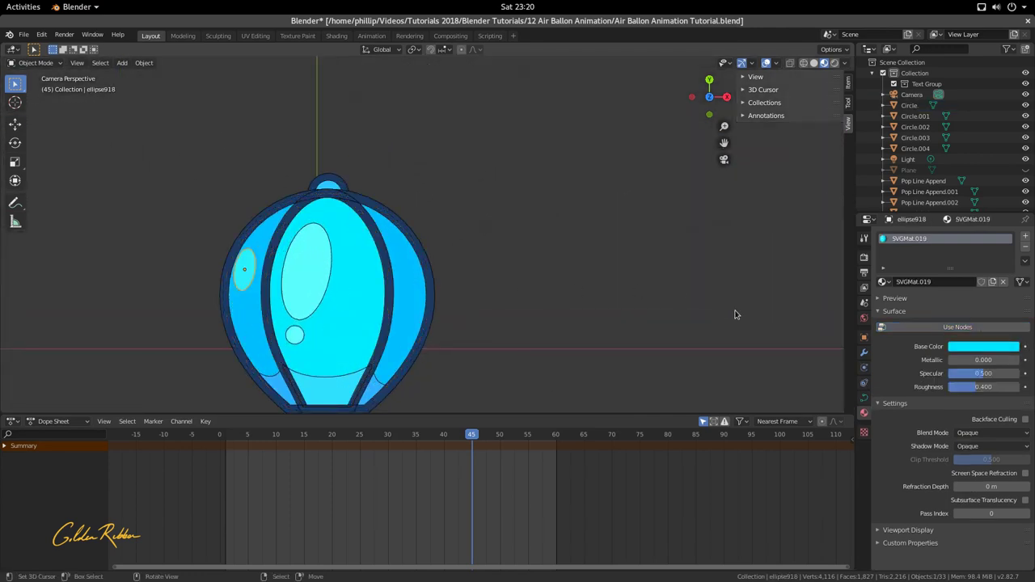
pyautogui.scroll(-3, 503, 307)
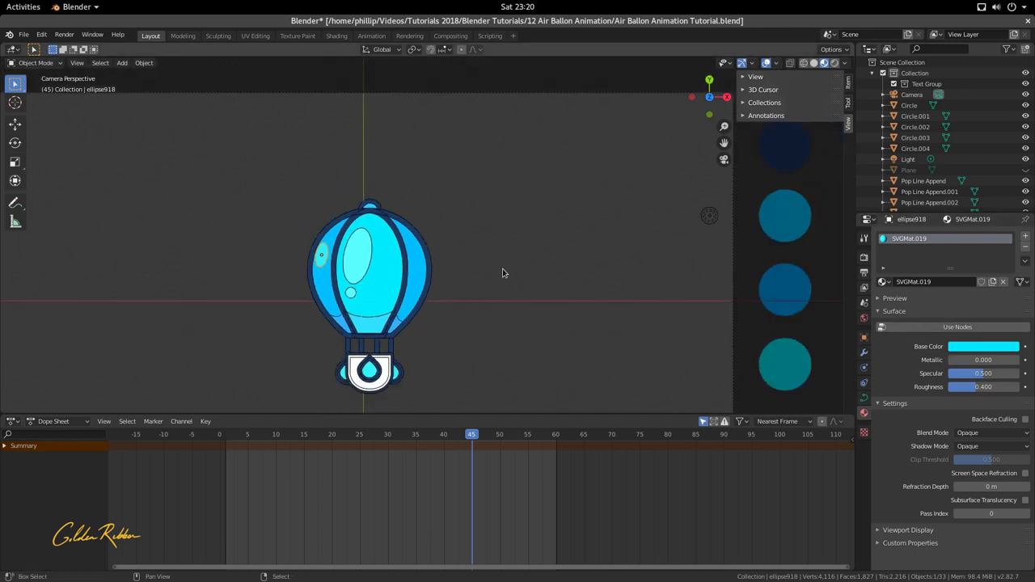
pyautogui.keyDown('ctrl'); pyautogui.scroll(-4, 502, 273); pyautogui.keyUp('ctrl')
# - Try to give the left oval highlight's material an Emission surface, and undo the shader change
pyautogui.click(954, 327)
pyautogui.click(954, 328)
pyautogui.click(954, 329)
pyautogui.click(980, 346)
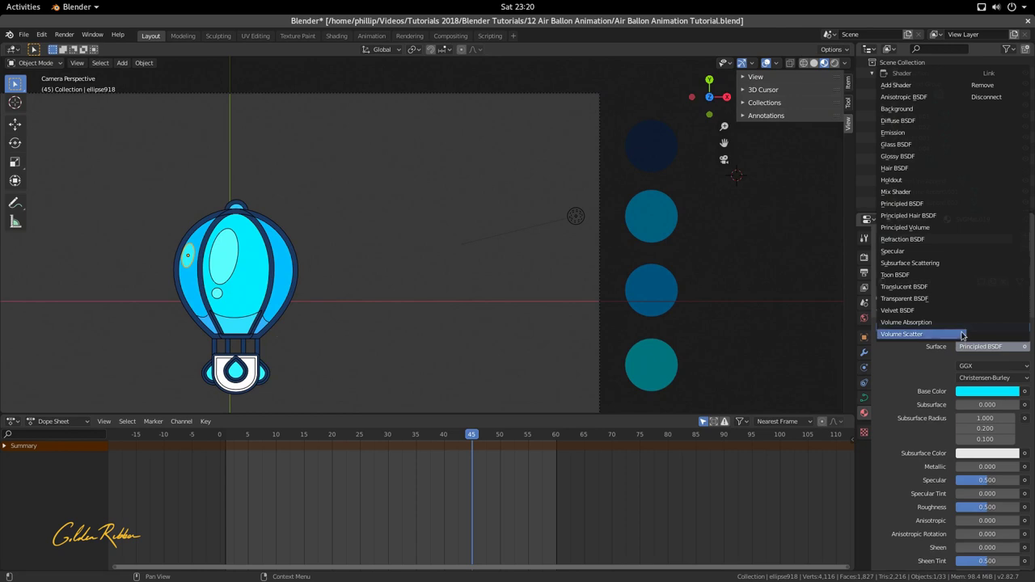
pyautogui.click(944, 132)
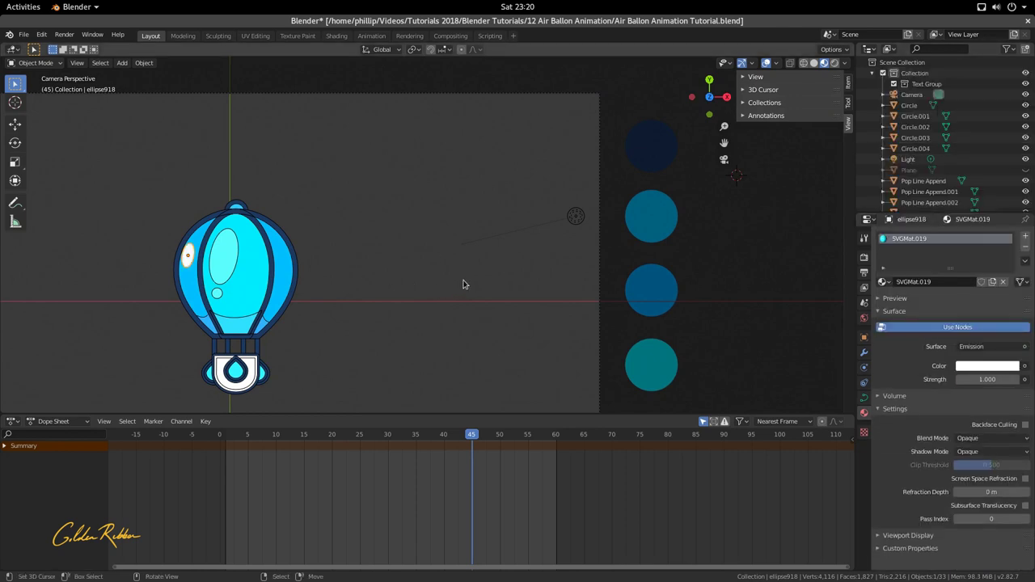
pyautogui.hotkey('ctrl', 'z')
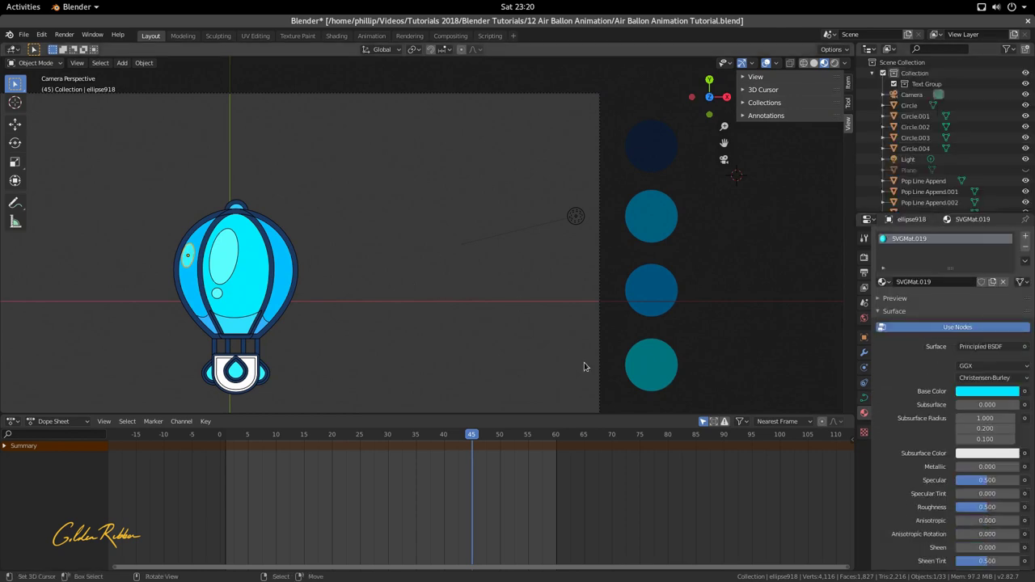
# - Copy the hex code of the left oval highlight's base colour, and recheck it with nodes disabled
pyautogui.click(974, 393)
pyautogui.click(993, 327)
pyautogui.click(986, 343)
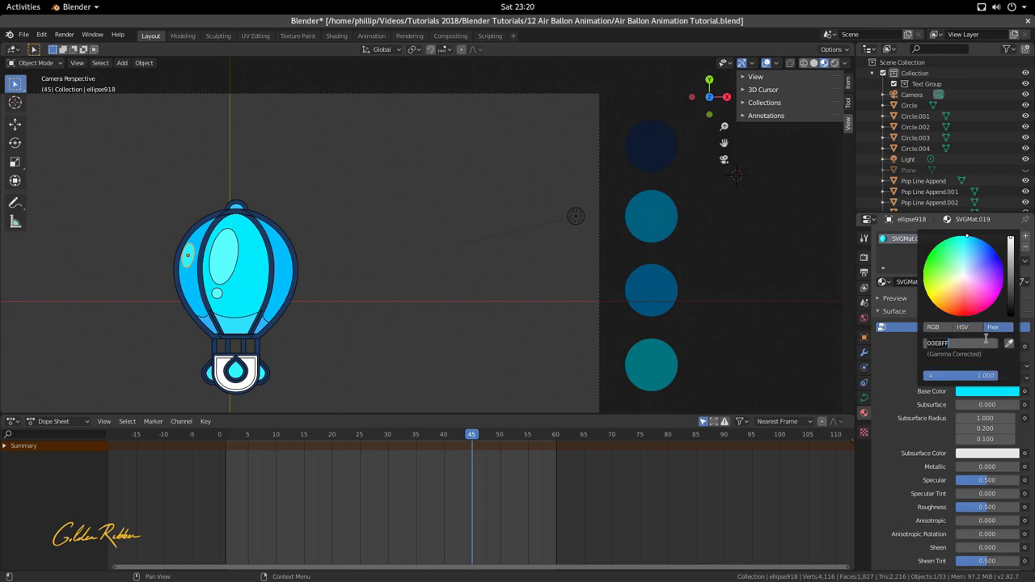
pyautogui.press('Return')
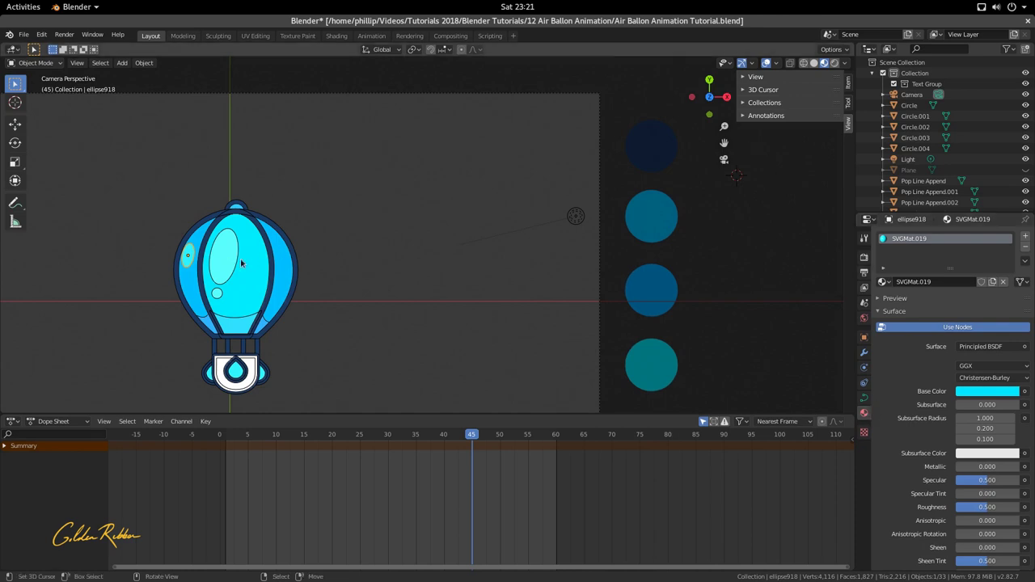
pyautogui.scroll(-2, 679, 162)
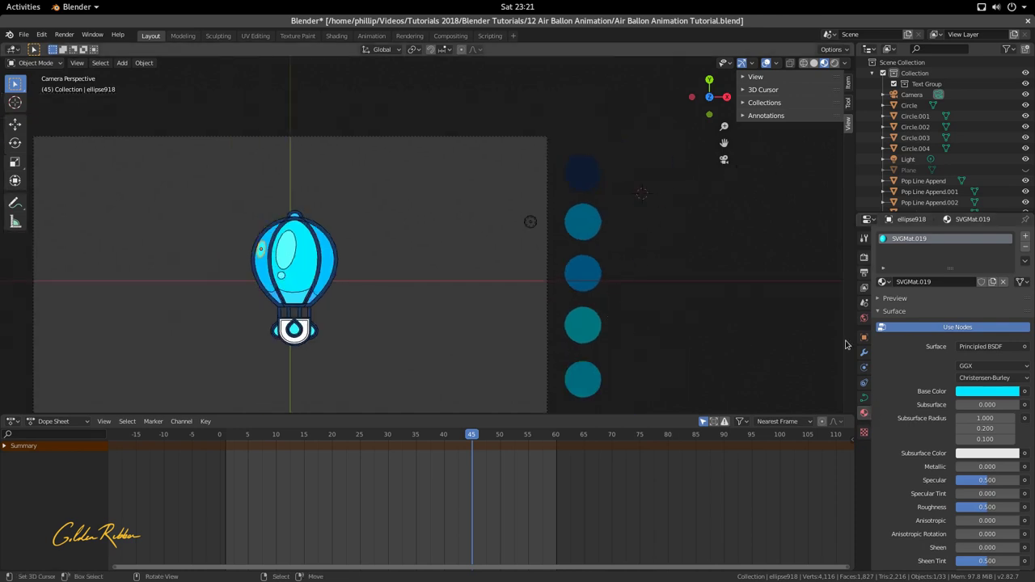
pyautogui.click(956, 326)
pyautogui.click(951, 346)
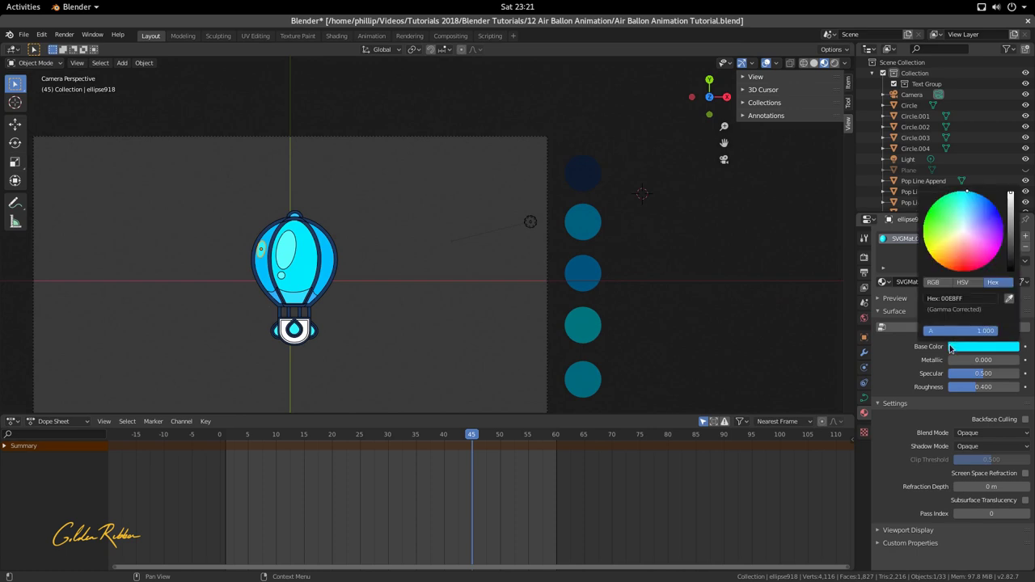
# - Re-enable nodes for the left oval highlight, set its surface to Emission, and apply the copied hex colour 00EBFF
pyautogui.click(952, 330)
pyautogui.click(978, 348)
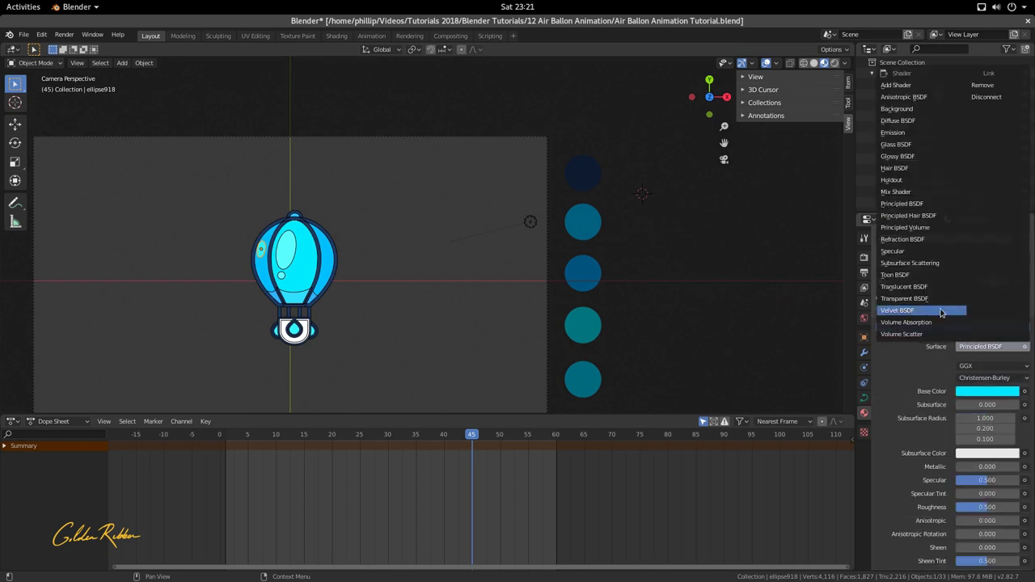
pyautogui.click(910, 133)
pyautogui.click(981, 367)
pyautogui.click(950, 317)
pyautogui.hotkey('ctrl', 'v')
pyautogui.press('Return')
# - Select the oval and dot highlight on the balloon's central panel and copy the hex code of its base colour
pyautogui.scroll(1, 271, 266)
pyautogui.click(271, 266)
pyautogui.click(970, 350)
pyautogui.click(970, 299)
pyautogui.press('Return')
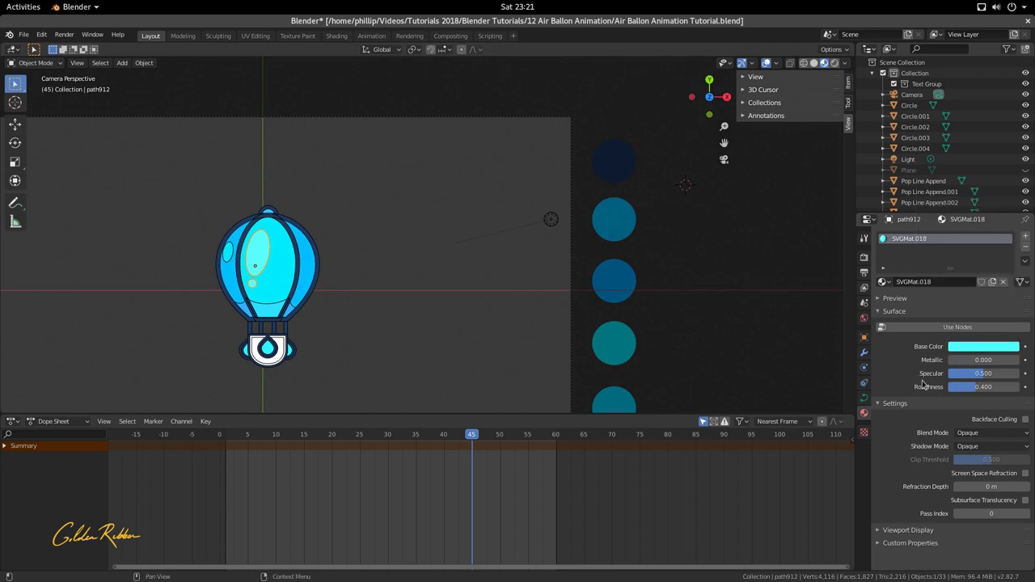
# - Enable nodes for the central highlight's material, set its surface to Emission, and set the colour to hex 55EEFF
pyautogui.click(943, 328)
pyautogui.click(970, 347)
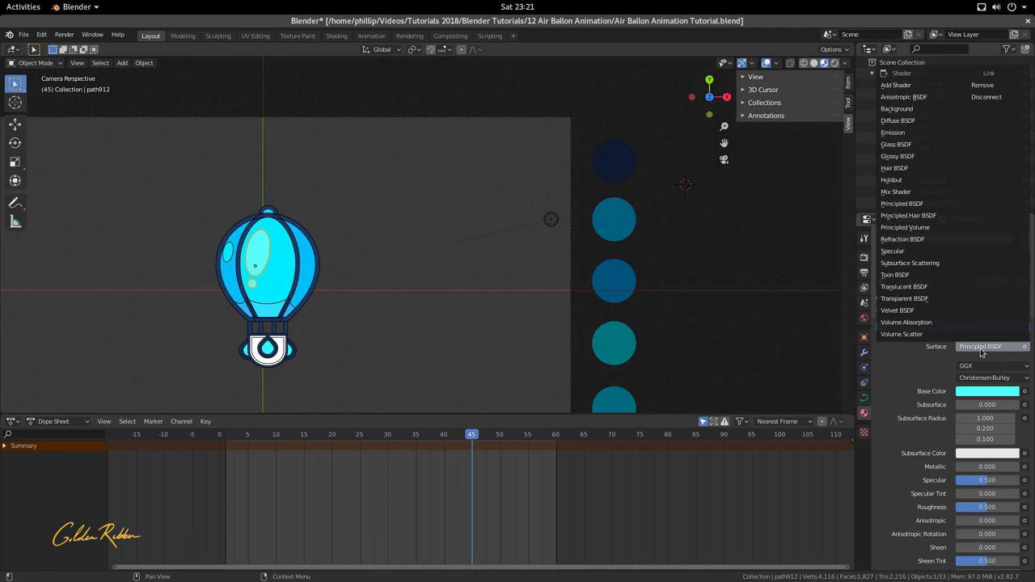
pyautogui.click(936, 134)
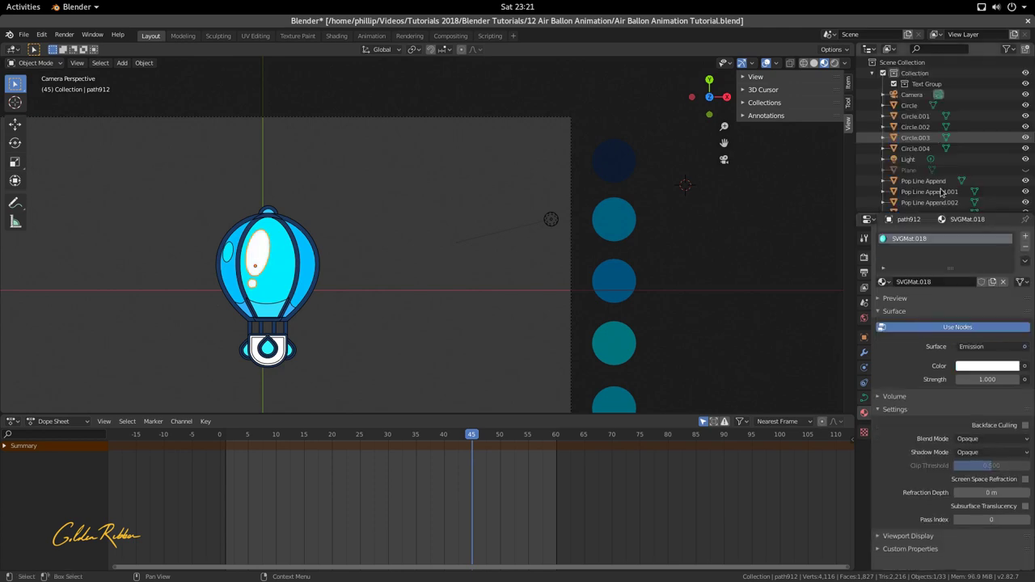
pyautogui.click(988, 365)
pyautogui.click(969, 319)
pyautogui.write('55EEFF')
pyautogui.press('Return')
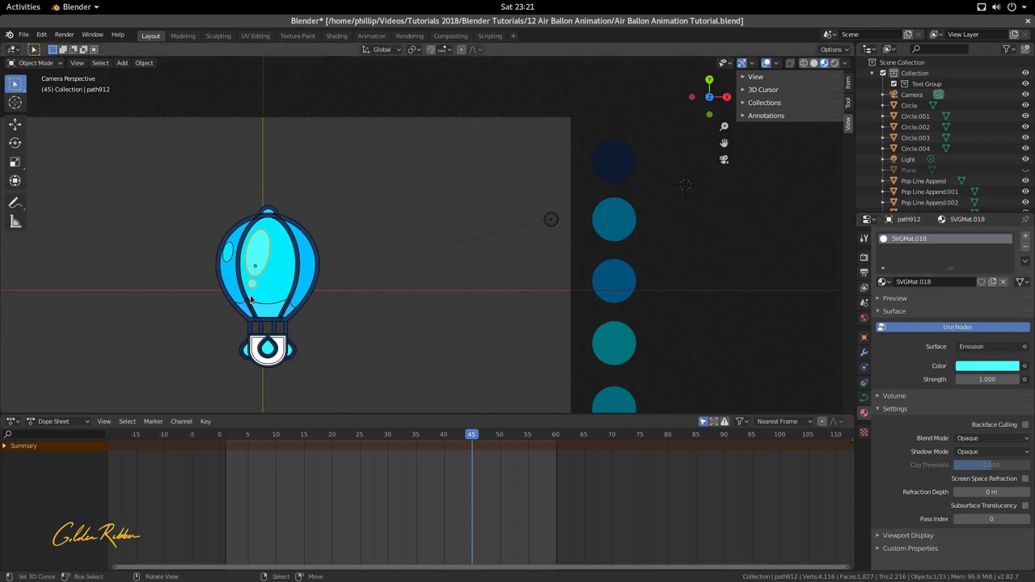
# - Link the emission material of the third palette circle to the fill of the knob on top of the balloon
pyautogui.scroll(8, 251, 299)
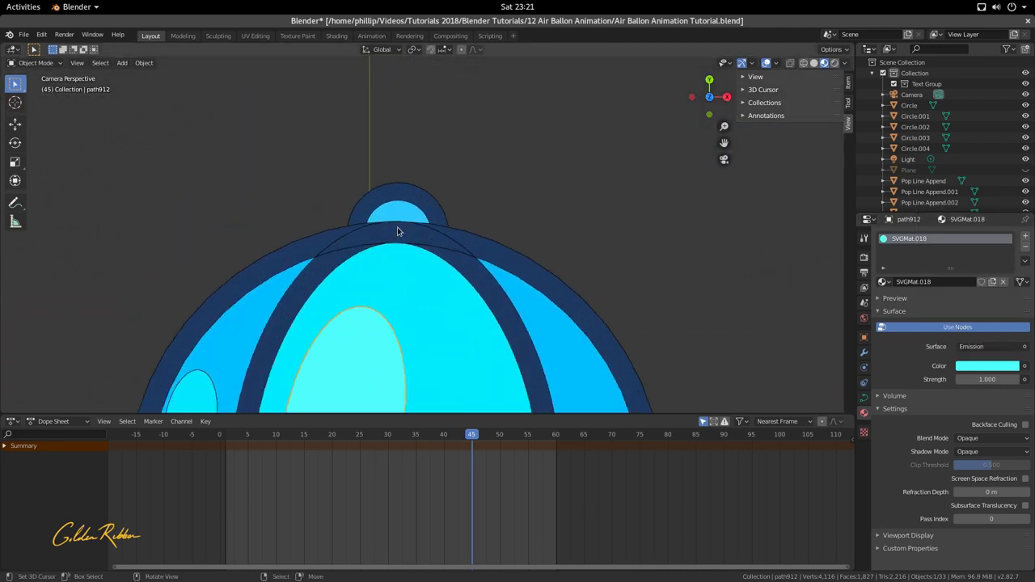
pyautogui.click(401, 207)
pyautogui.scroll(-10, 401, 207)
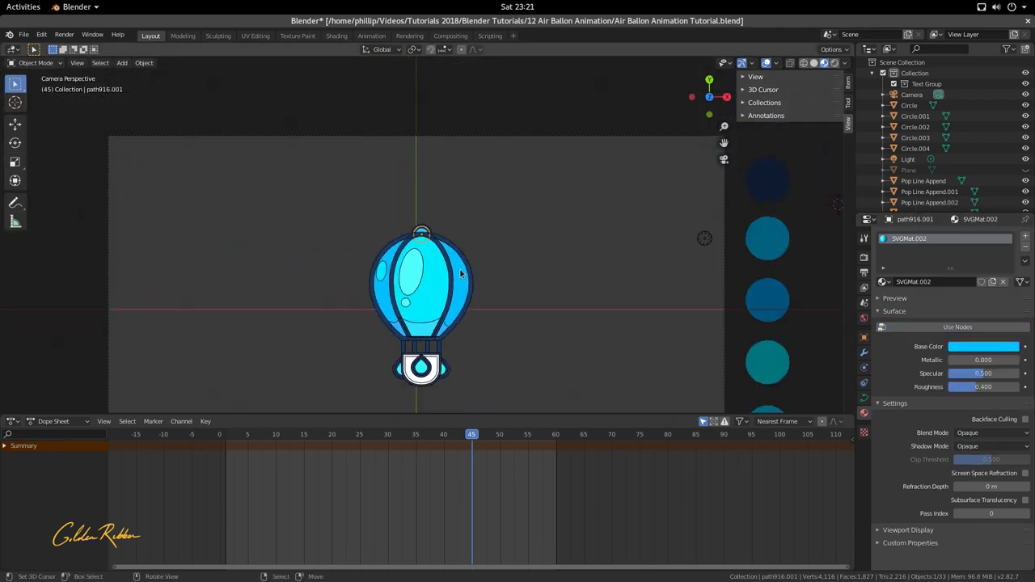
pyautogui.scroll(-2, 460, 273)
pyautogui.click(726, 289)
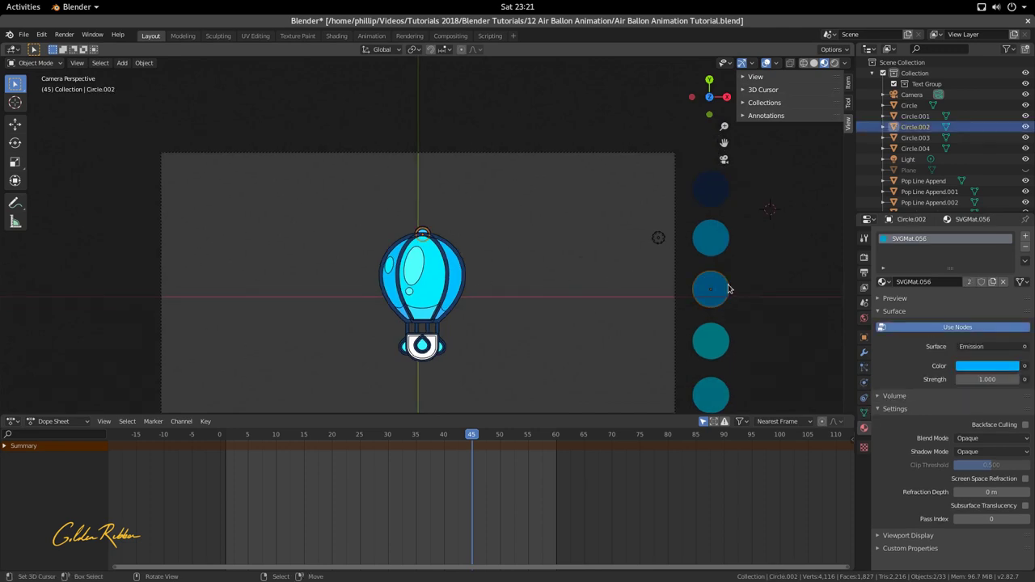
pyautogui.hotkey('ctrl', 'l')
pyautogui.click(728, 289)
# - Select the three teardrop fills on and beside the basket and link them to the lowest palette circle's emission material
pyautogui.scroll(3, 421, 342)
pyautogui.scroll(-2, 421, 343)
pyautogui.click(422, 354)
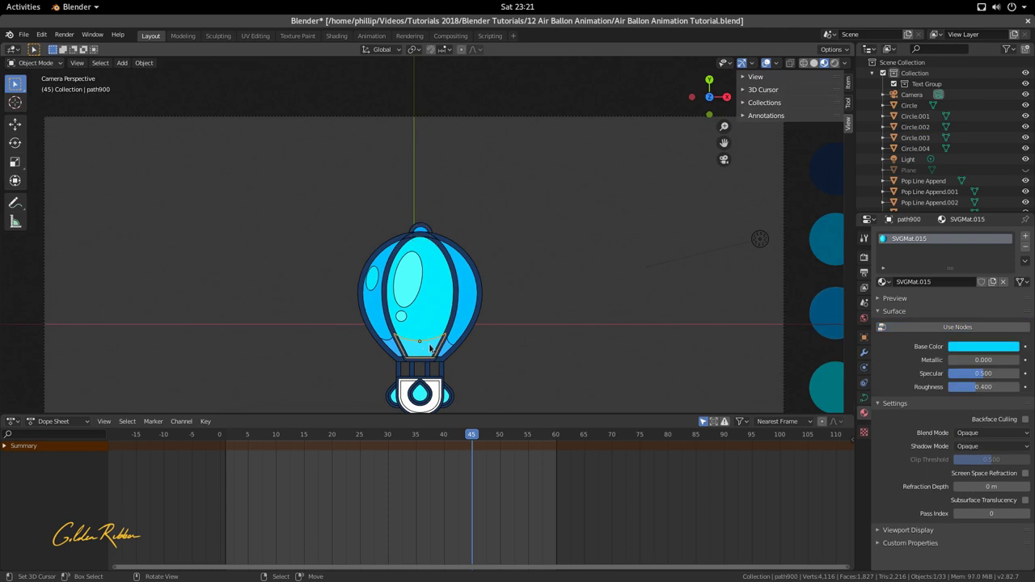
pyautogui.scroll(4, 407, 321)
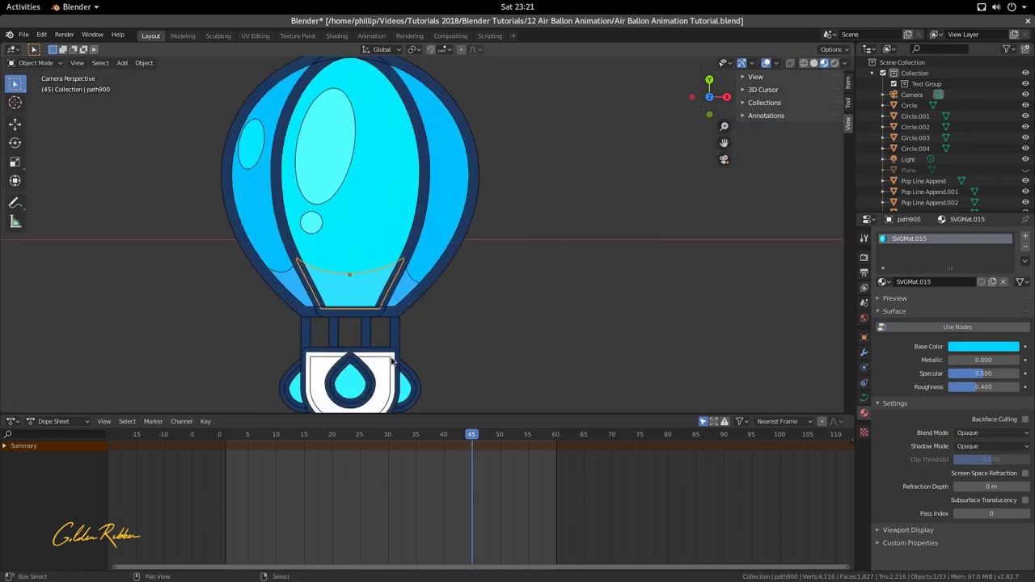
pyautogui.scroll(3, 394, 356)
pyautogui.click(466, 391)
pyautogui.scroll(-2, 466, 390)
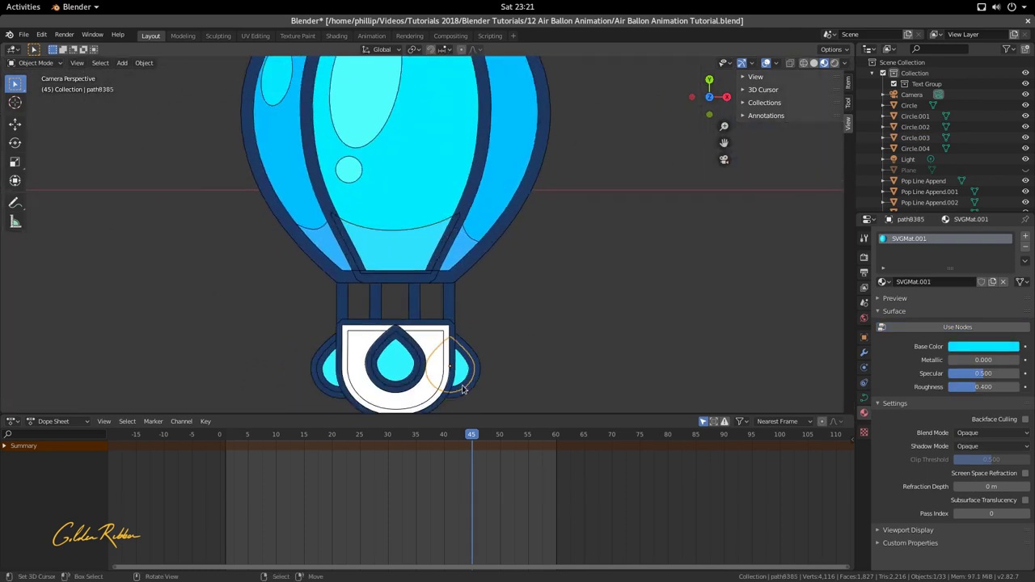
pyautogui.keyDown('shift'); pyautogui.click(403, 349); pyautogui.keyUp('shift')
pyautogui.scroll(2, 345, 361)
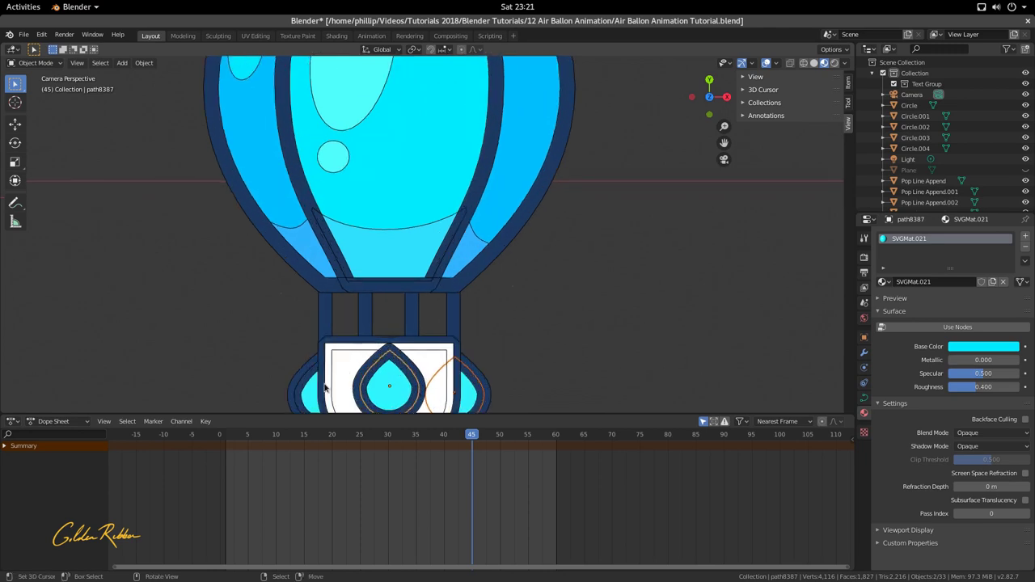
pyautogui.keyDown('shift'); pyautogui.click(321, 393); pyautogui.keyUp('shift')
pyautogui.scroll(-5, 450, 372)
pyautogui.scroll(-3, 447, 372)
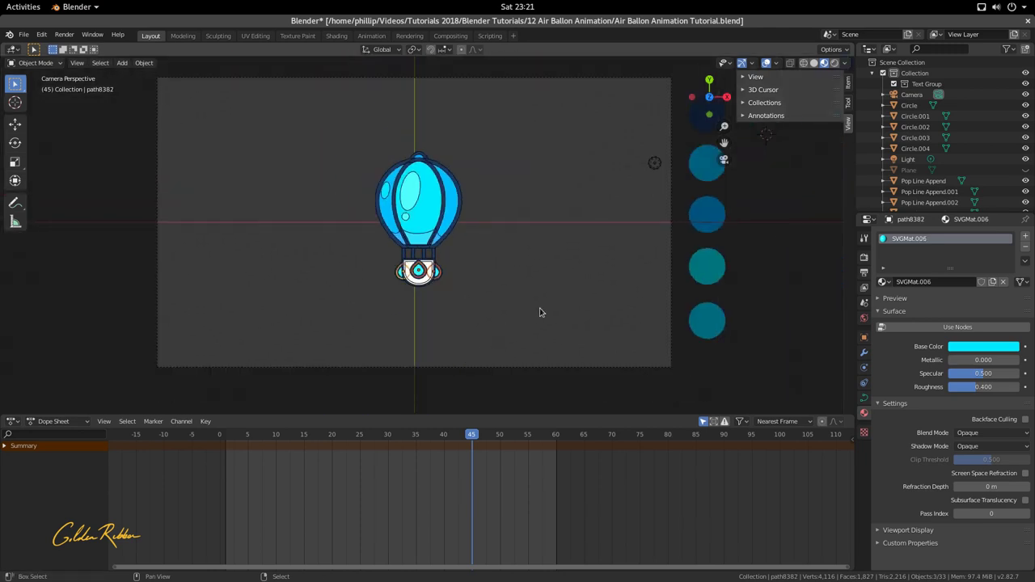
pyautogui.keyDown('shift'); pyautogui.moveTo(554, 307); pyautogui.dragTo(335, 342, button='middle'); pyautogui.keyUp('shift')
pyautogui.keyDown('shift'); pyautogui.click(491, 366); pyautogui.keyUp('shift')
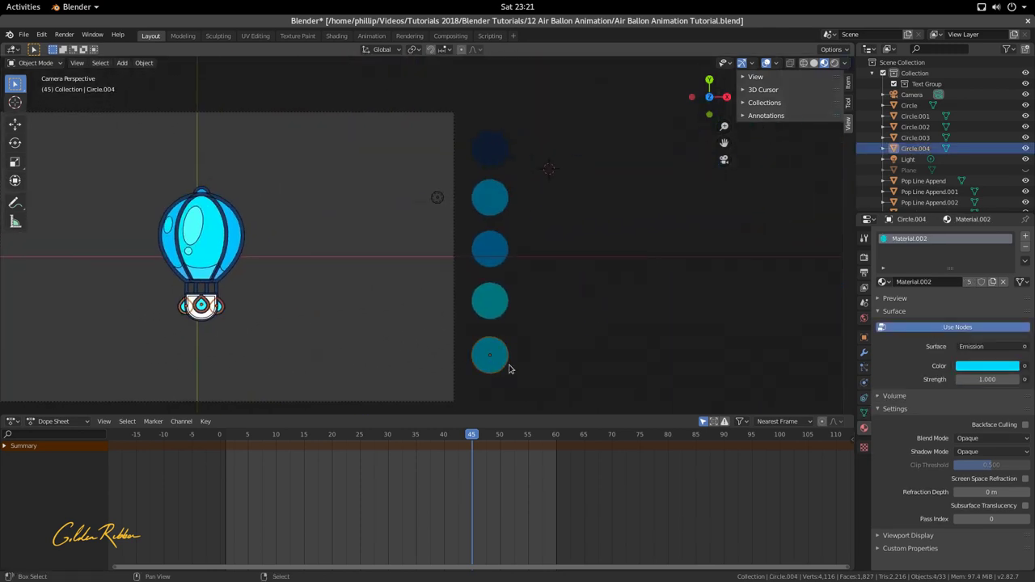
pyautogui.hotkey('ctrl', 'l')
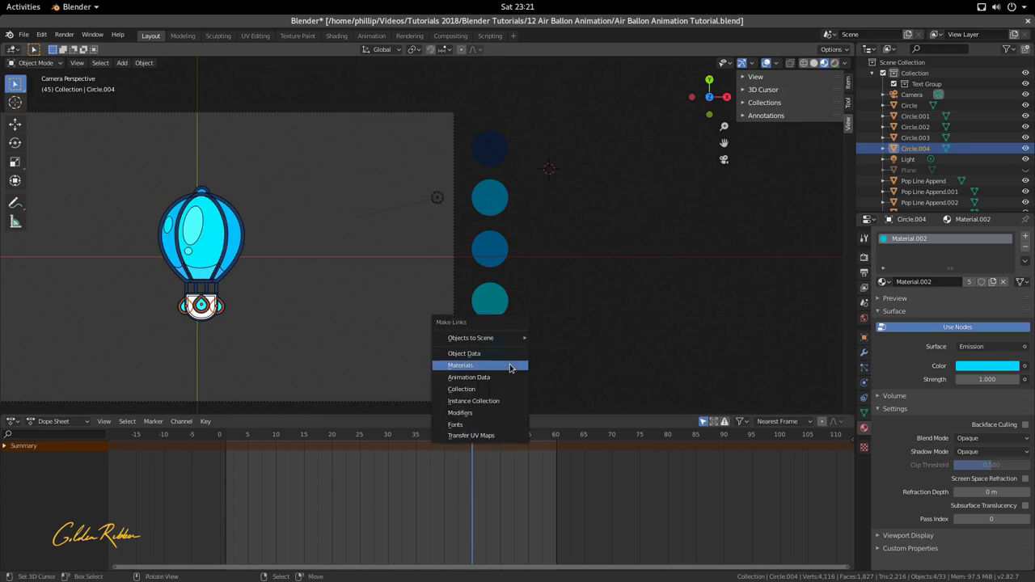
pyautogui.click(510, 368)
# - Render frame 45 to check the balloon's flat colours, and close the render window
pyautogui.keyDown('shift'); pyautogui.moveTo(509, 370); pyautogui.dragTo(619, 292, button='middle'); pyautogui.keyUp('shift')
pyautogui.scroll(-1, 619, 293)
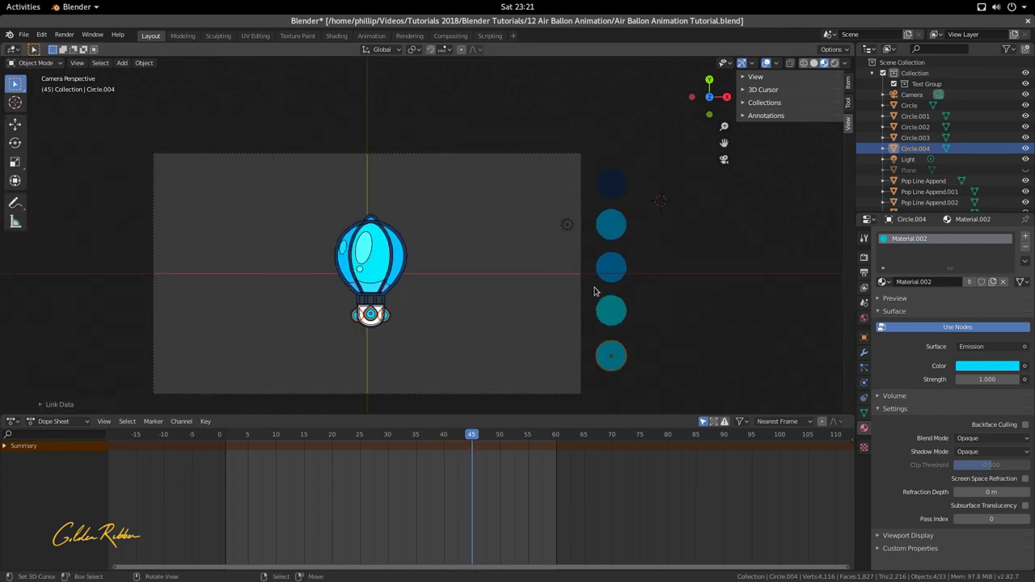
pyautogui.press('F12')
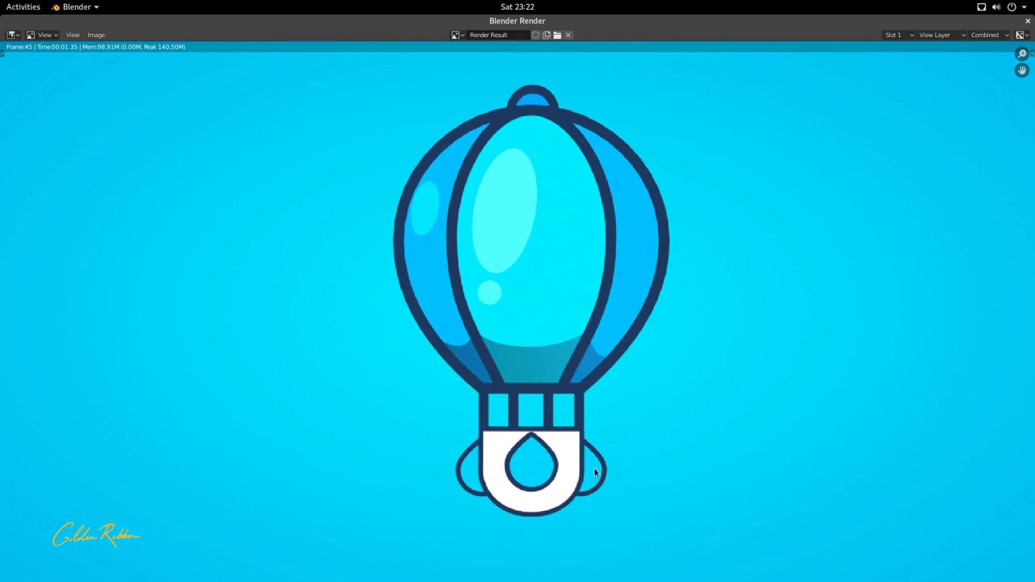
pyautogui.click(1028, 21)
# - Link the lowest palette circle's emission material to the shaded strip at the bottom of the balloon's central panel
pyautogui.scroll(8, 426, 280)
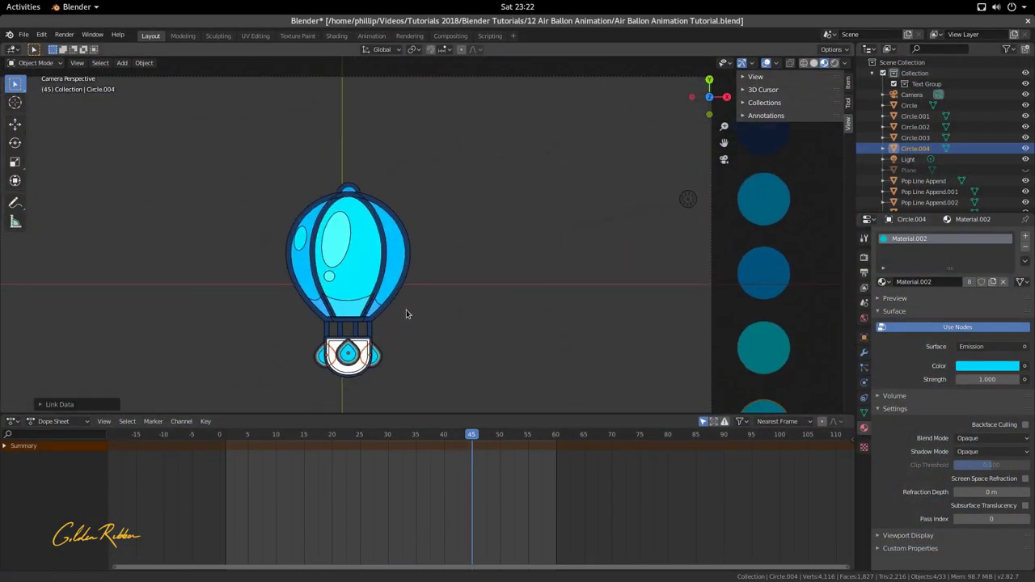
pyautogui.click(391, 161)
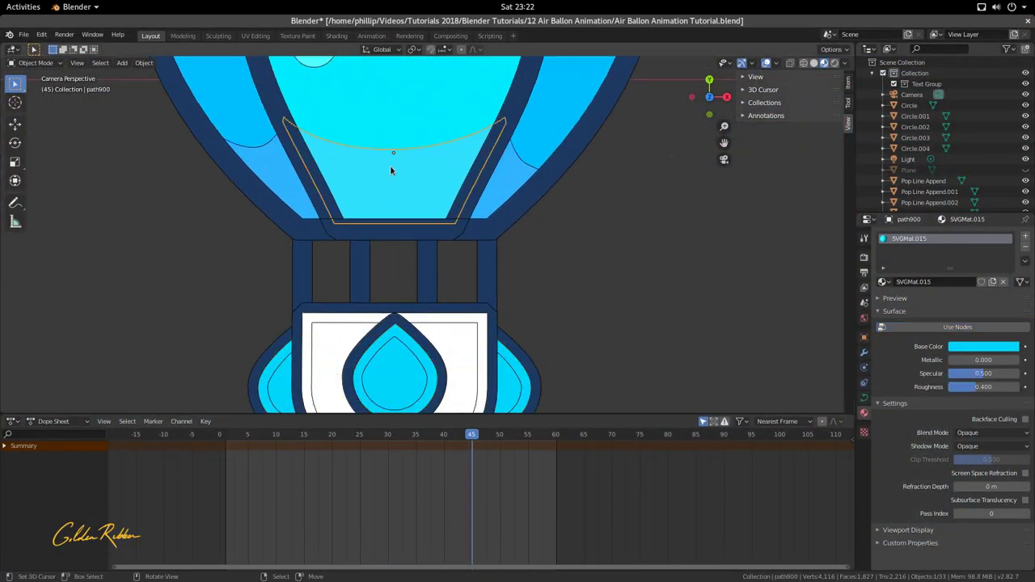
pyautogui.scroll(-6, 390, 165)
pyautogui.keyDown('shift'); pyautogui.moveTo(682, 220); pyautogui.dragTo(431, 255, button='middle'); pyautogui.keyUp('shift')
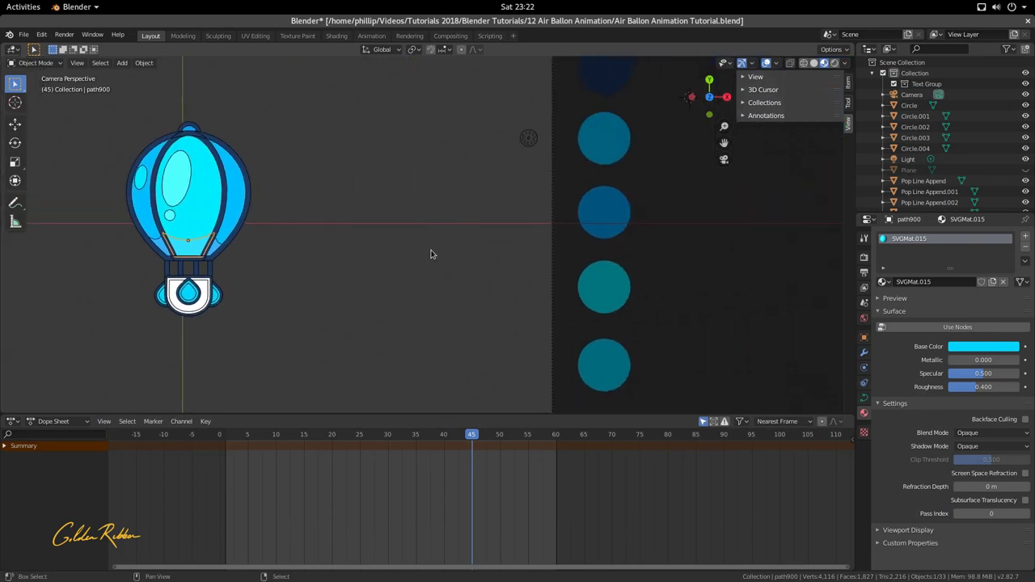
pyautogui.keyDown('shift'); pyautogui.click(600, 360); pyautogui.keyUp('shift')
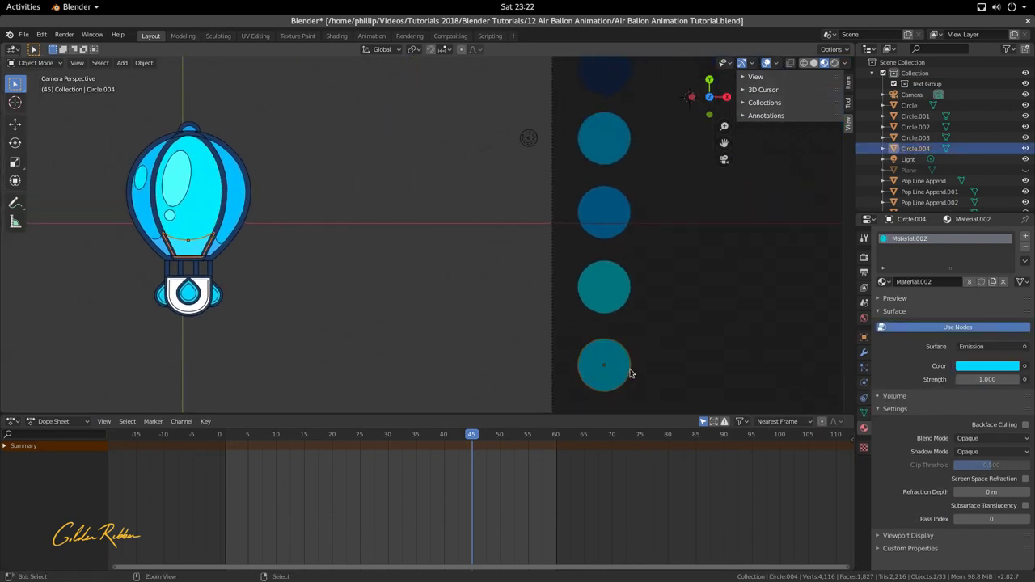
pyautogui.hotkey('ctrl', 'l')
pyautogui.click(630, 371)
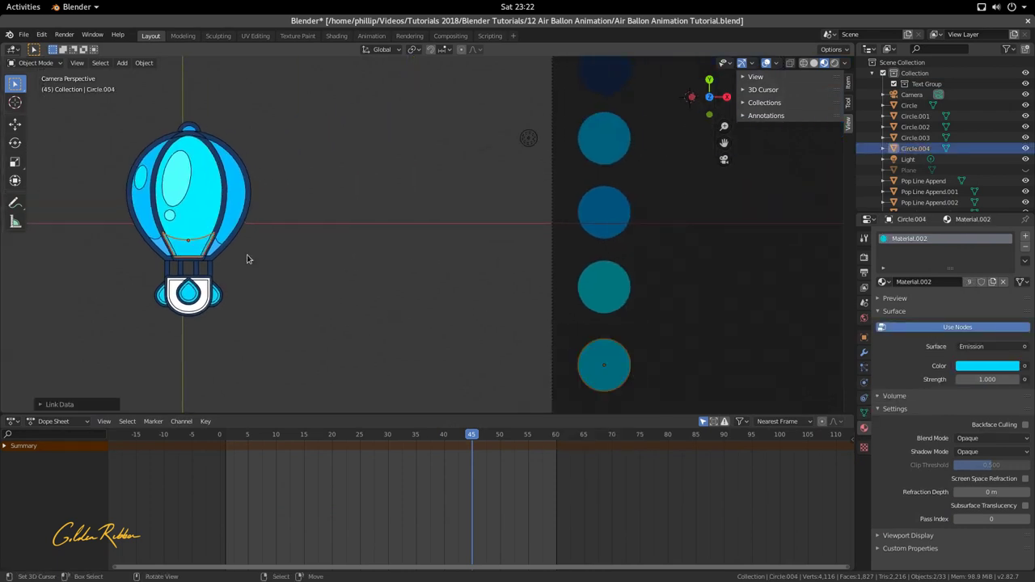
# - Link the third palette circle's emission material to the shaded strip at the bottom of the balloon's side panels
pyautogui.scroll(1, 196, 255)
pyautogui.click(180, 244)
pyautogui.scroll(-2, 179, 244)
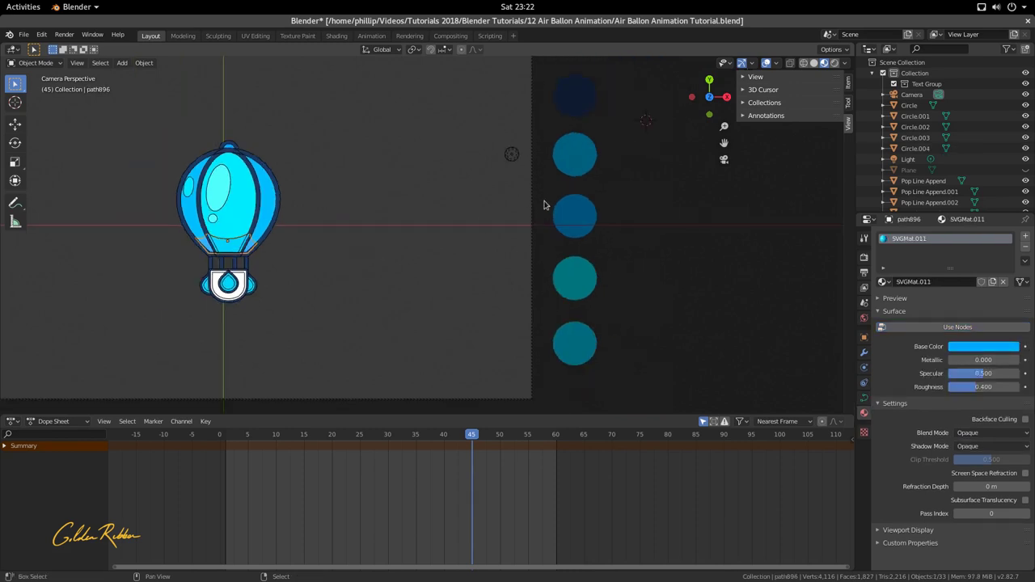
pyautogui.keyDown('shift'); pyautogui.click(598, 209); pyautogui.keyUp('shift')
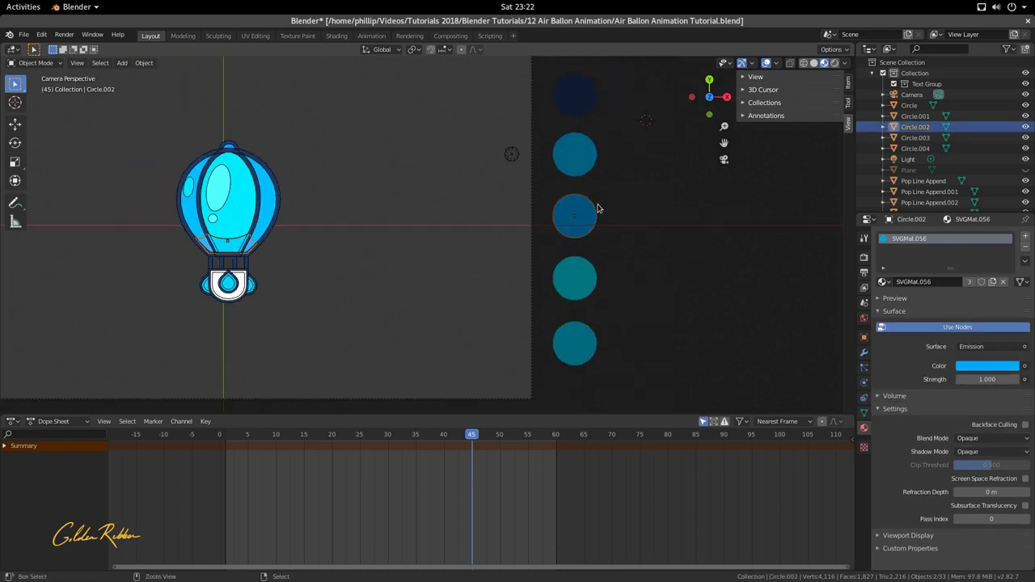
pyautogui.hotkey('ctrl', 'l')
pyautogui.click(598, 207)
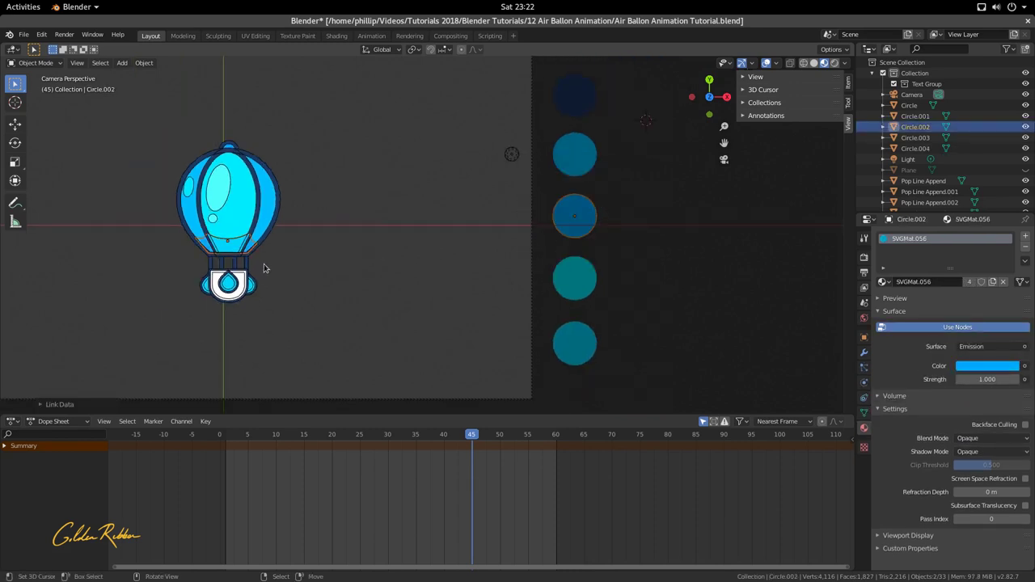
# - Select the three teardrop fills and the white basket fill, and move them slightly back along global Z behind their outlines
pyautogui.keyDown('shift'); pyautogui.moveTo(257, 251); pyautogui.dragTo(366, 234, button='middle'); pyautogui.keyUp('shift')
pyautogui.scroll(6, 336, 315)
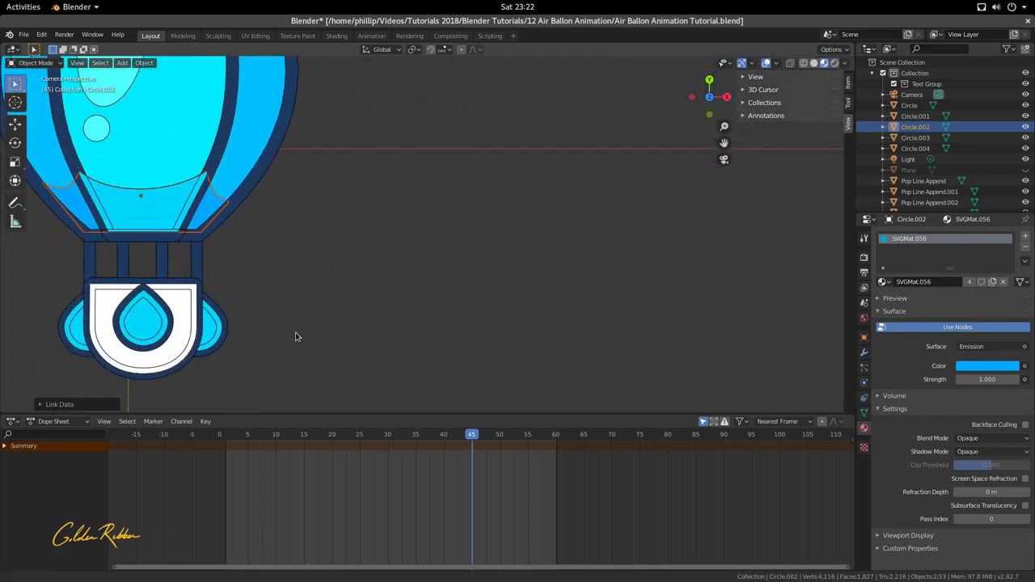
pyautogui.scroll(2, 442, 327)
pyautogui.click(355, 321)
pyautogui.keyDown('shift'); pyautogui.click(281, 338); pyautogui.keyUp('shift')
pyautogui.keyDown('shift'); pyautogui.click(472, 333); pyautogui.keyUp('shift')
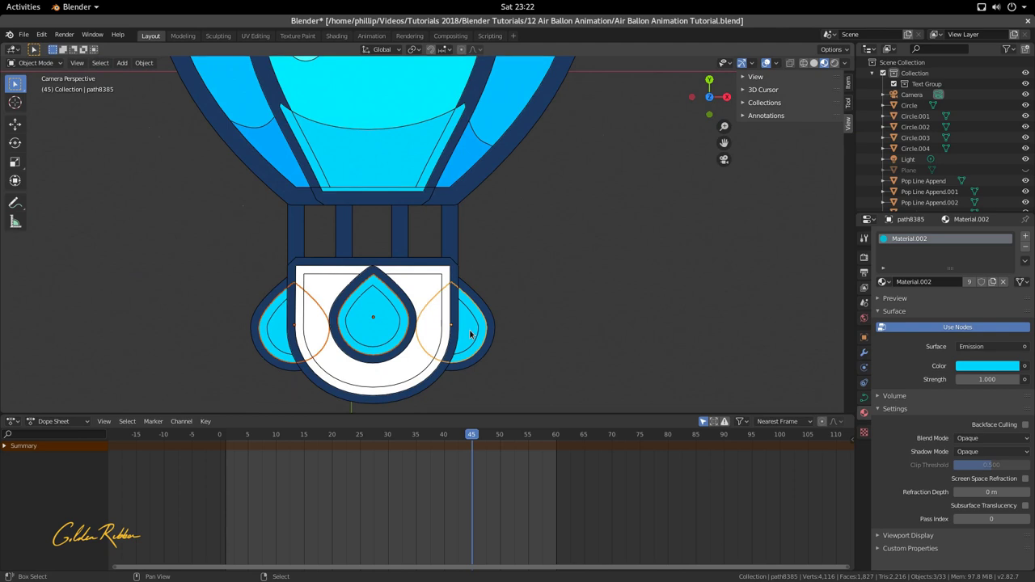
pyautogui.keyDown('shift'); pyautogui.click(406, 368); pyautogui.keyUp('shift')
pyautogui.press('g')
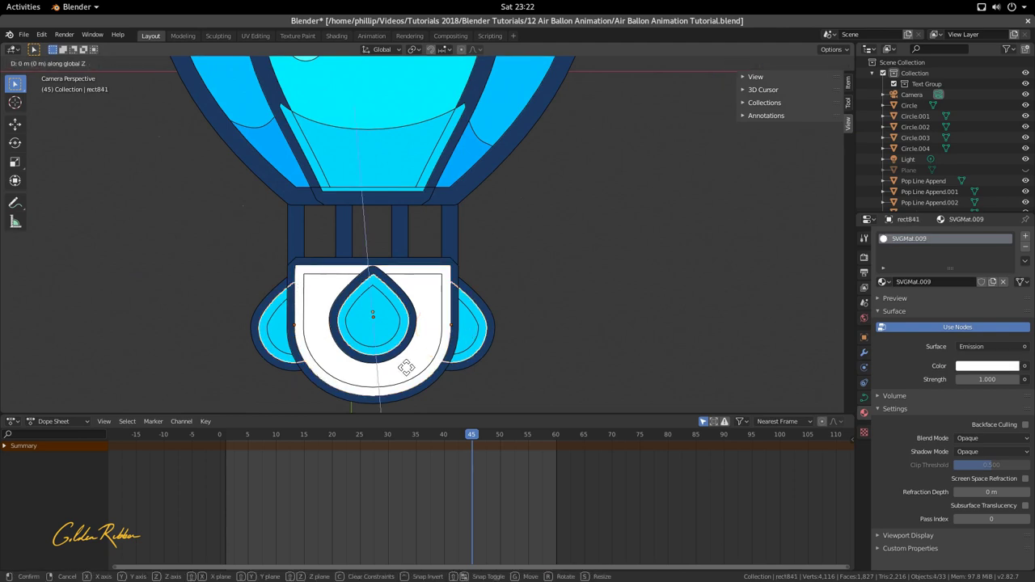
pyautogui.press('Return')
# - Save the file, render frame 45 to check the layering, and return to the viewport
pyautogui.scroll(-5, 453, 289)
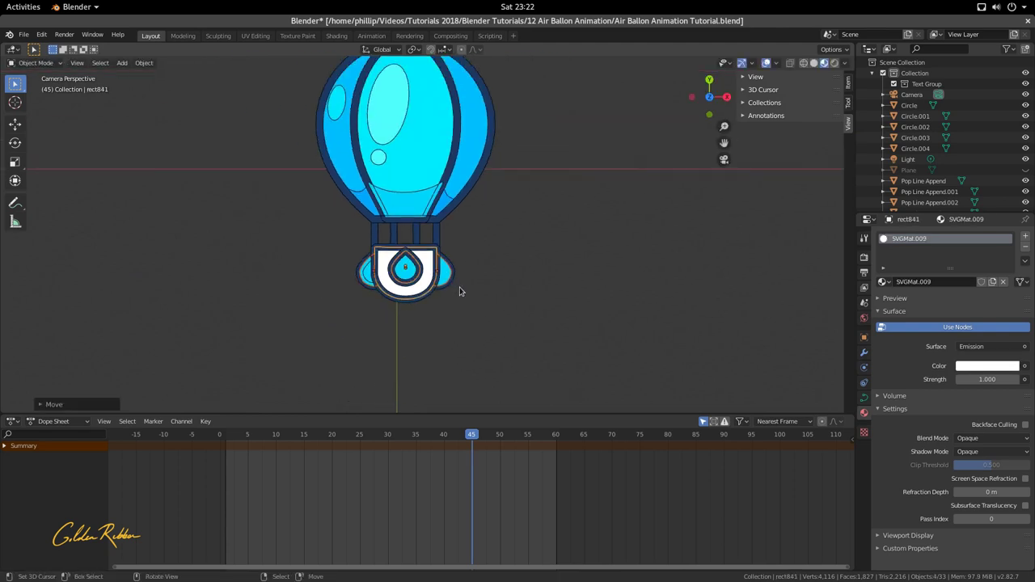
pyautogui.hotkey('ctrl', 's')
pyautogui.press('F12')
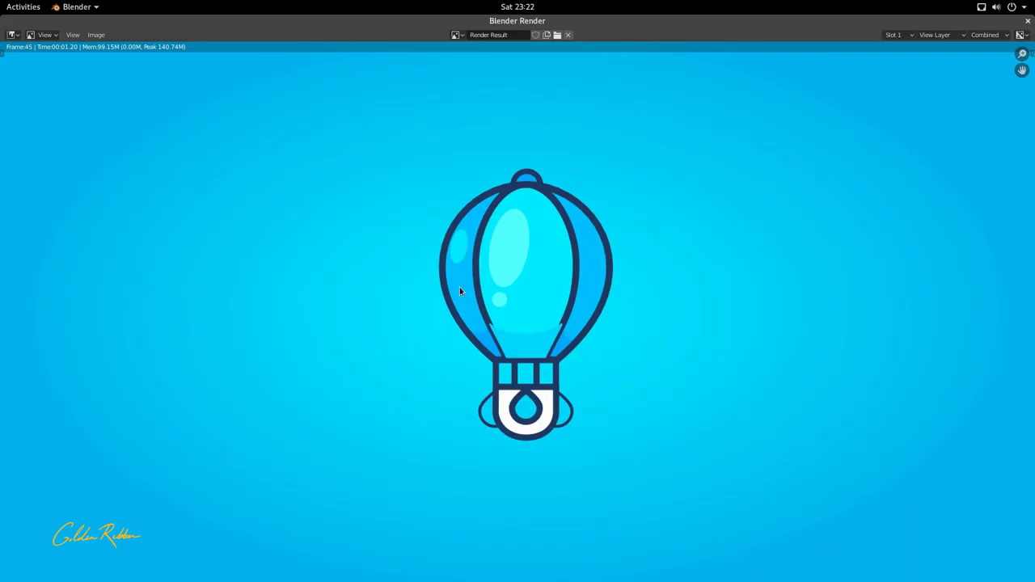
pyautogui.press('Escape')
# - Select the two side teardrop fills and move them slightly farther back behind their outlines
pyautogui.scroll(4, 469, 305)
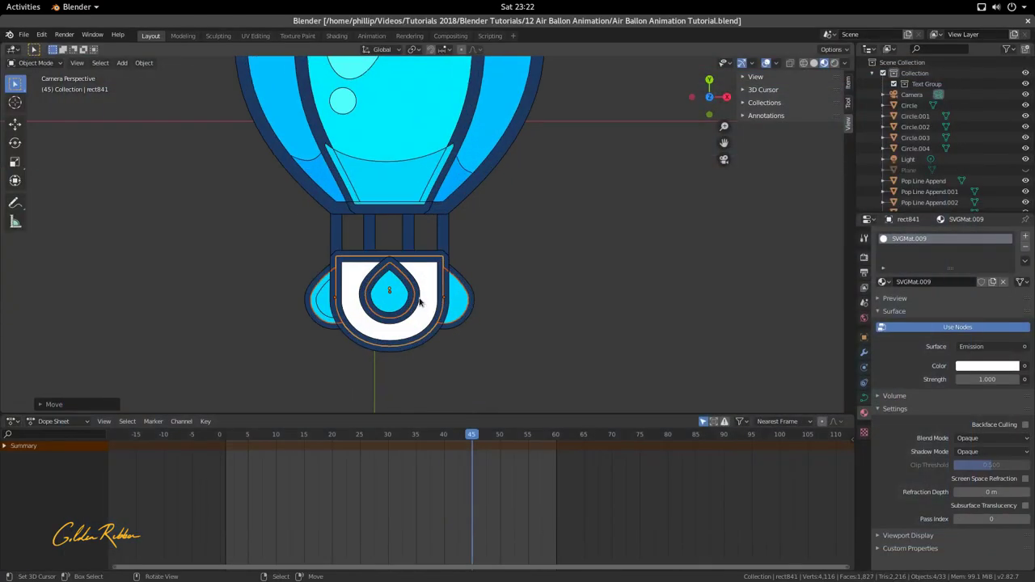
pyautogui.click(328, 309)
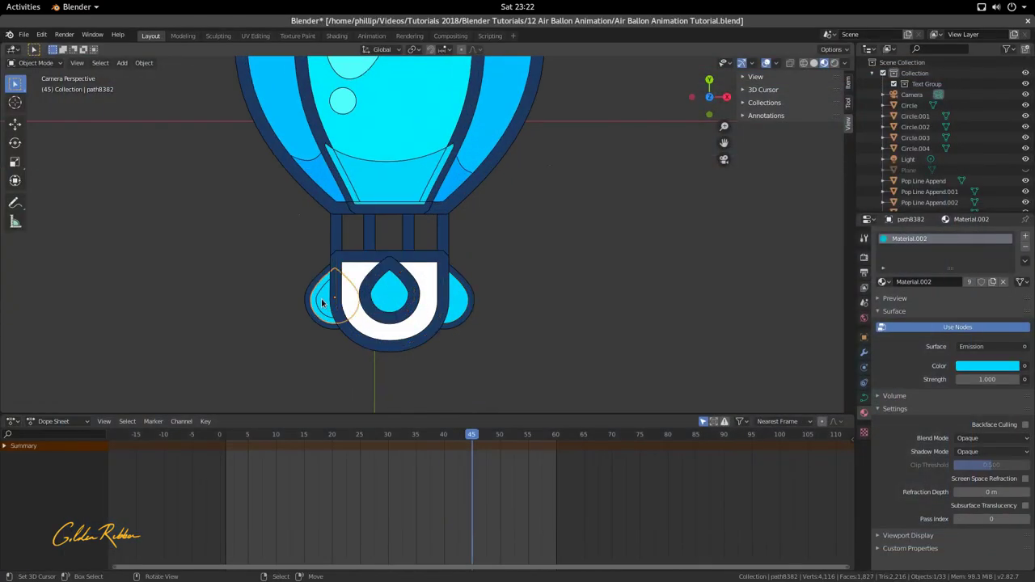
pyautogui.click(455, 305)
pyautogui.press('g')
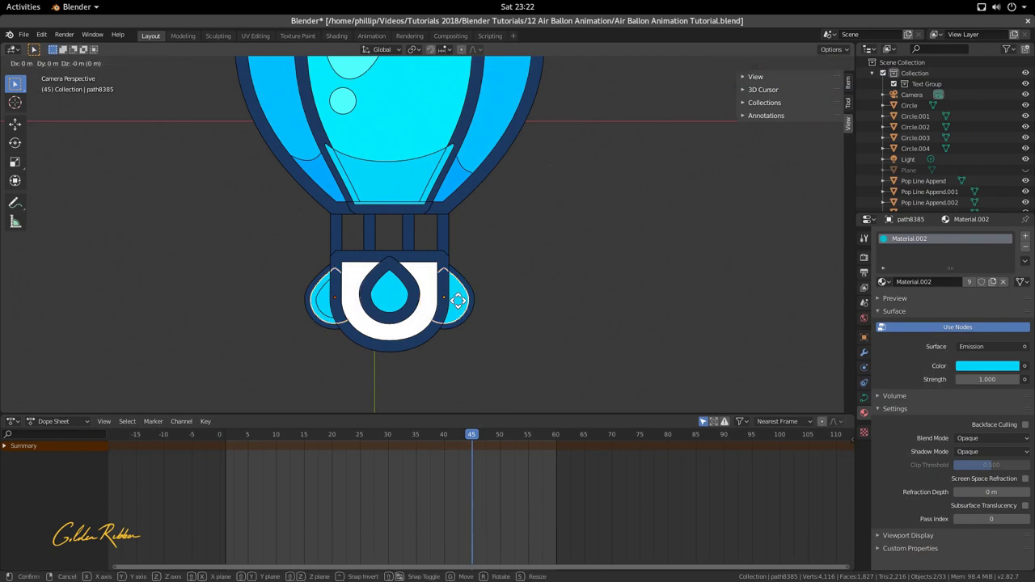
pyautogui.click(369, 273)
pyautogui.scroll(-1, 369, 273)
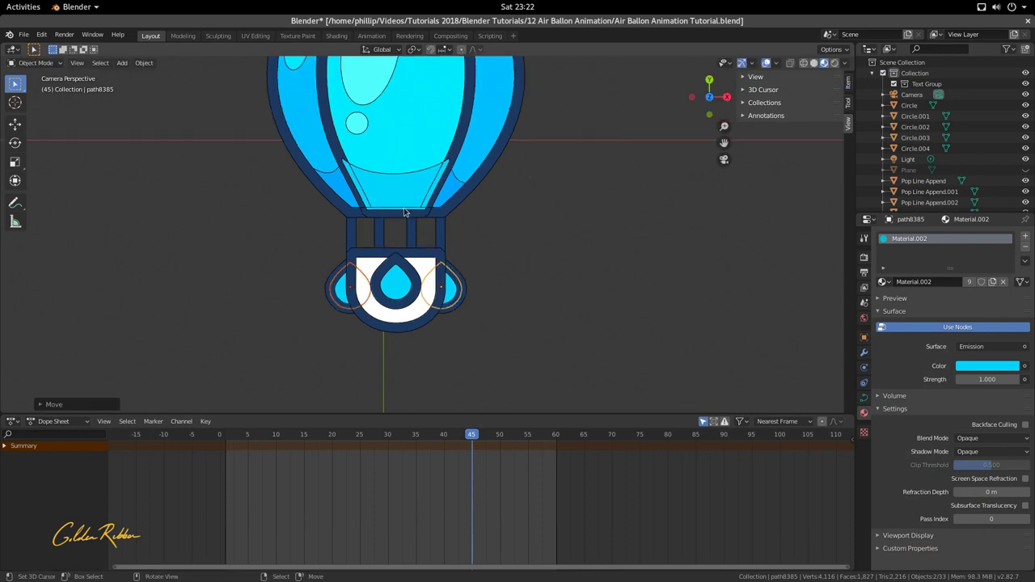
# - Move the central panel's lower shaded strip about -0.0002 m along global Z, behind the dark outlines
pyautogui.click(396, 193)
pyautogui.press('g')
pyautogui.press('z')
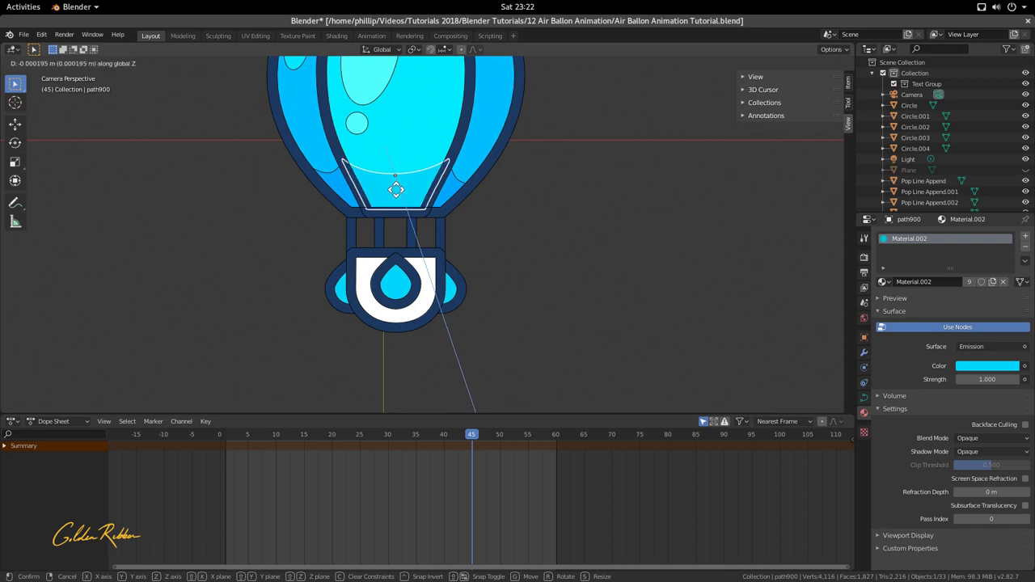
pyautogui.click(396, 189)
pyautogui.scroll(-2, 431, 202)
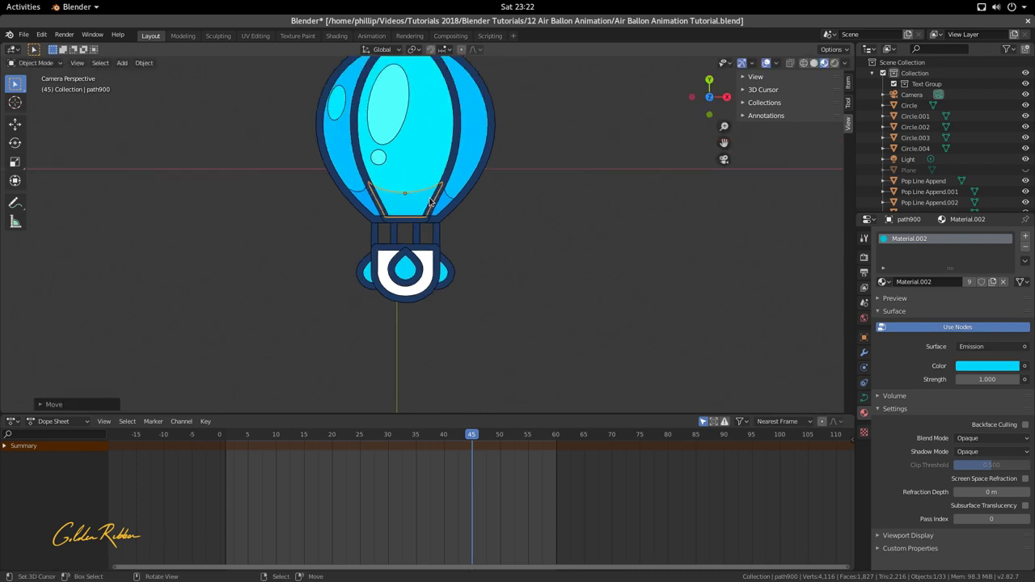
# - Render frame 45 and inspect the layering of the balloon, then examine it in the viewport
pyautogui.press('F12')
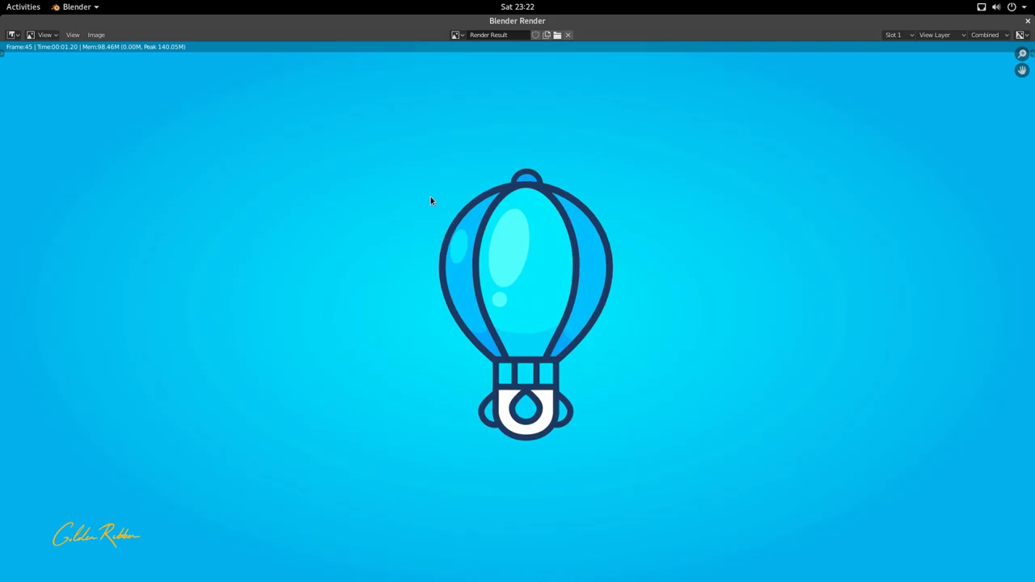
pyautogui.scroll(-4, 431, 198)
pyautogui.scroll(4, 561, 264)
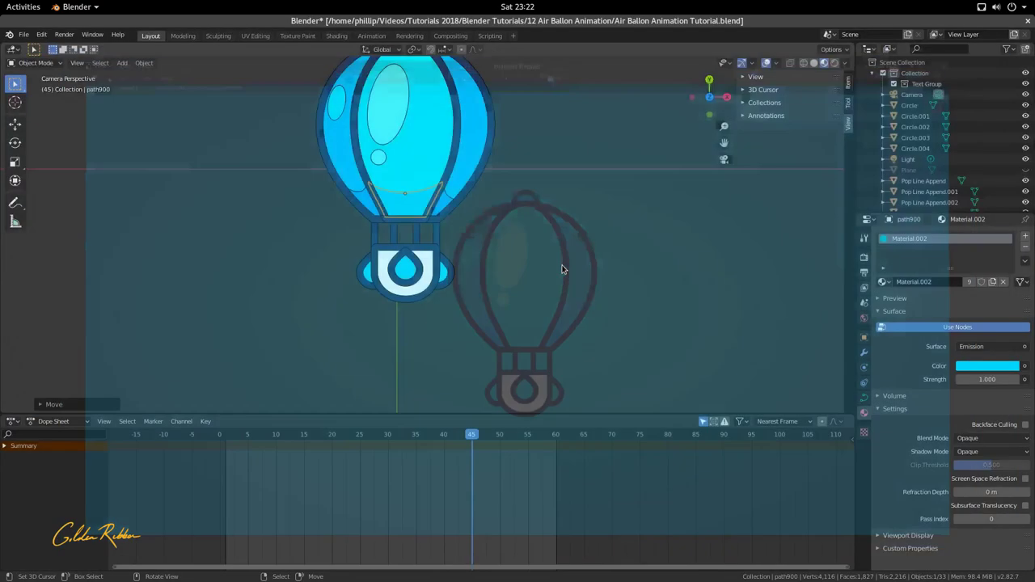
pyautogui.scroll(-5, 539, 267)
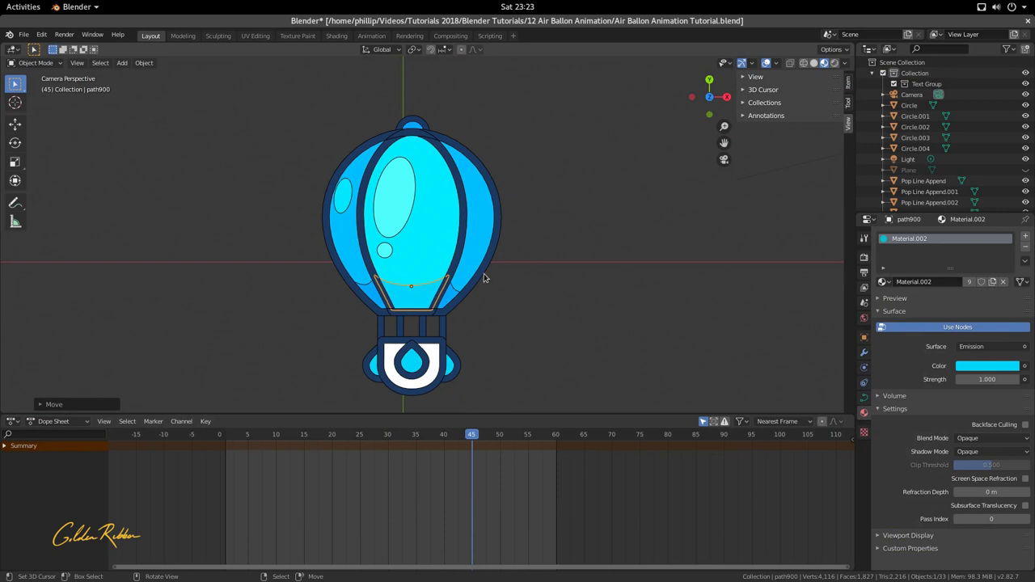
pyautogui.scroll(3, 427, 323)
pyautogui.scroll(-2, 427, 291)
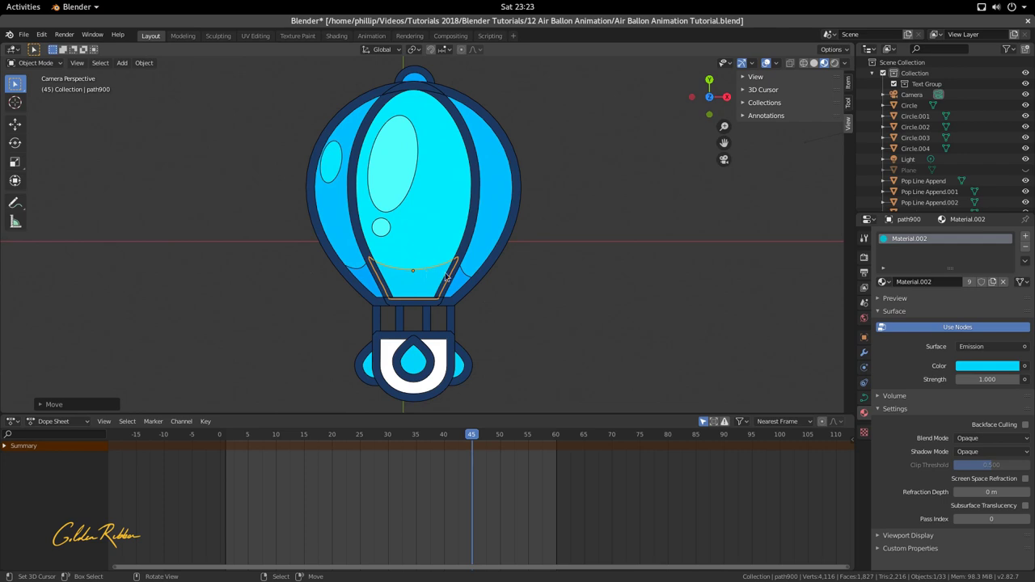
# - Examine the layering of the central panel's shaded strip, the side panels, and the basket with its teardrops
pyautogui.click(461, 277)
pyautogui.click(363, 283)
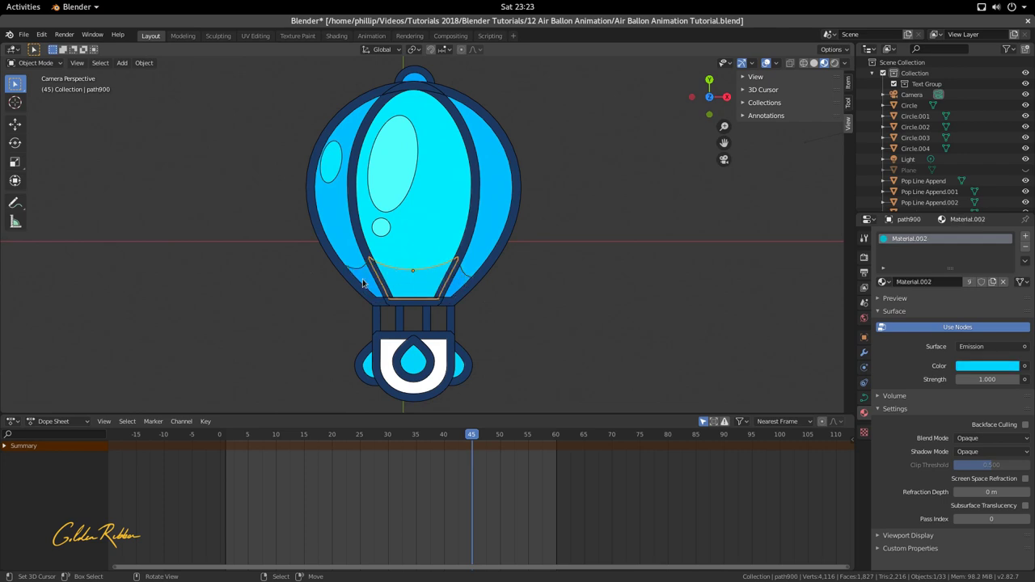
pyautogui.click(412, 280)
pyautogui.click(397, 283)
pyautogui.scroll(1, 417, 397)
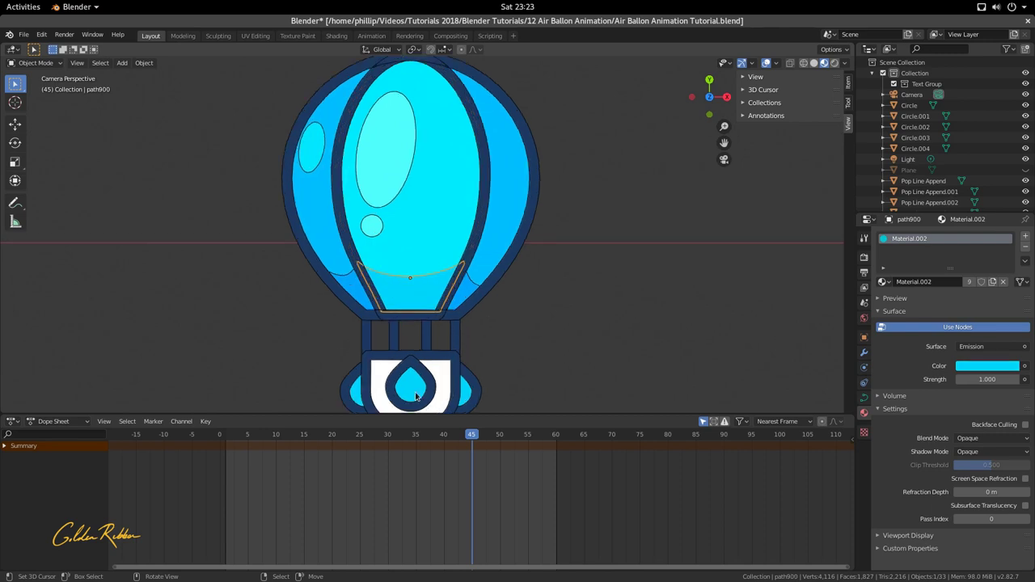
pyautogui.click(440, 377)
pyautogui.scroll(-1, 442, 368)
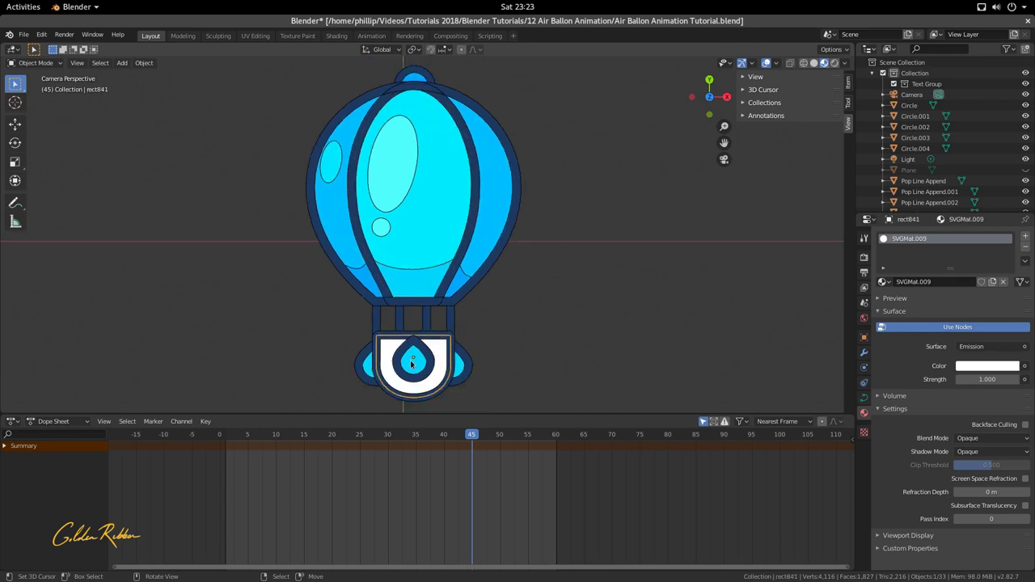
pyautogui.click(411, 364)
pyautogui.scroll(1, 414, 364)
pyautogui.click(378, 372)
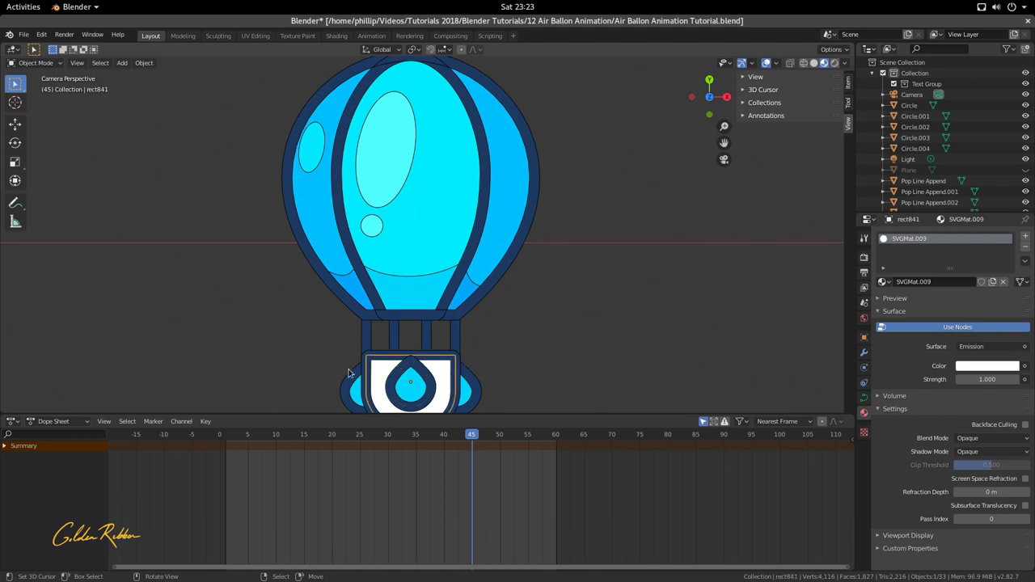
pyautogui.click(355, 394)
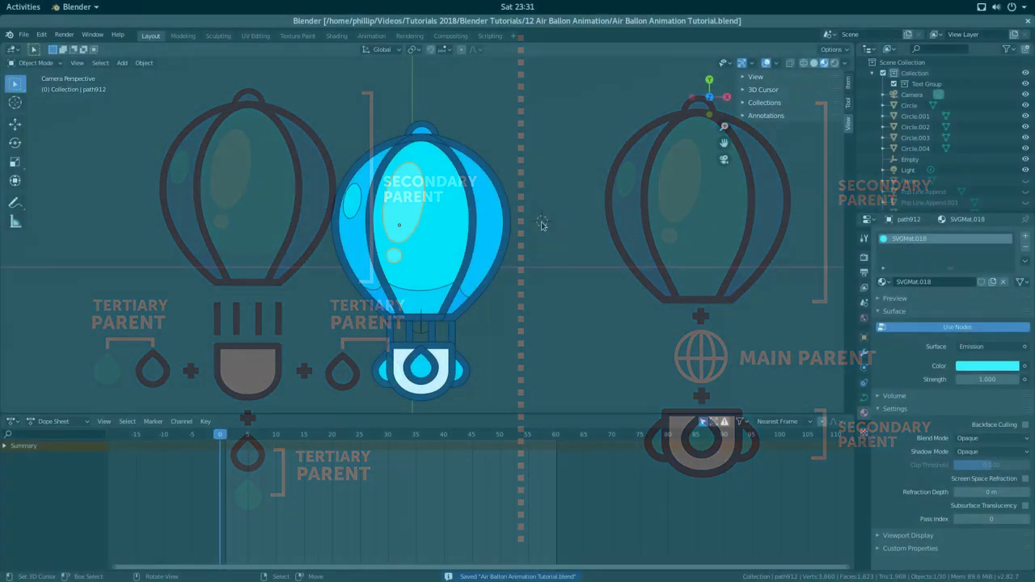
# - Inspect the empty between the envelope and basket, and test-move the central highlight shape that carries the envelope
pyautogui.scroll(2, 488, 239)
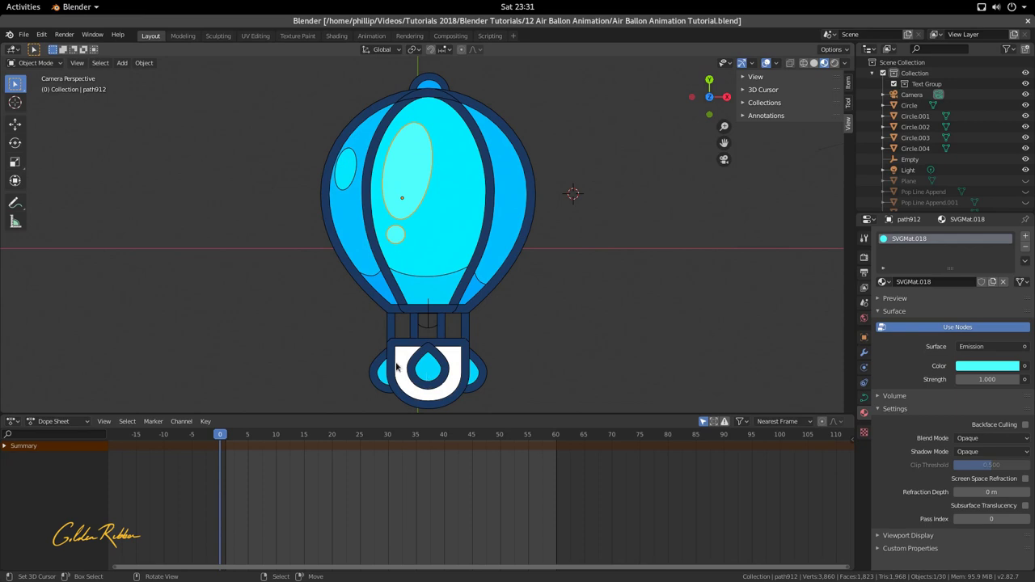
pyautogui.keyDown('shift'); pyautogui.moveTo(395, 367); pyautogui.dragTo(394, 318, button='middle'); pyautogui.keyUp('shift')
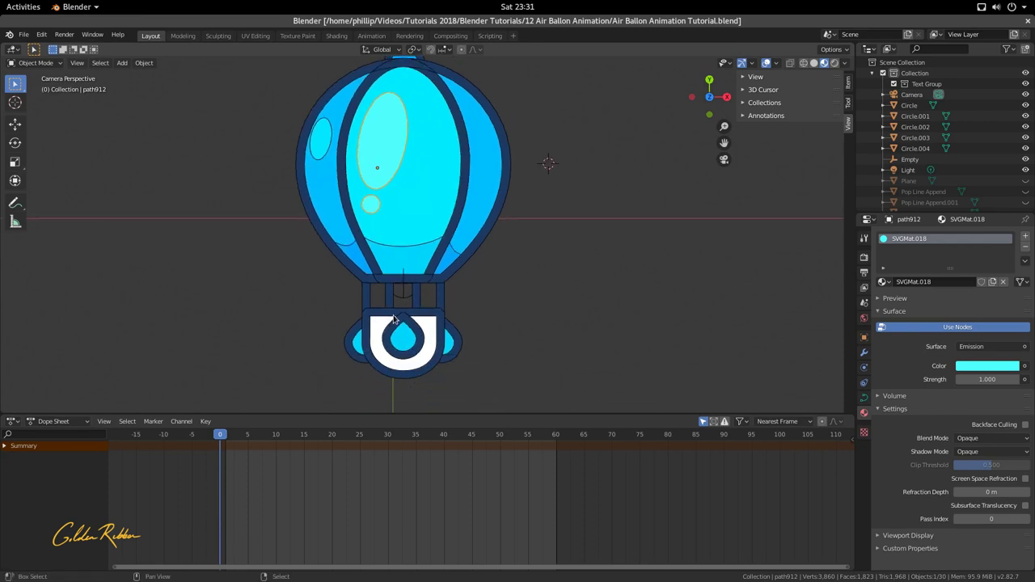
pyautogui.scroll(2, 394, 318)
pyautogui.click(396, 317)
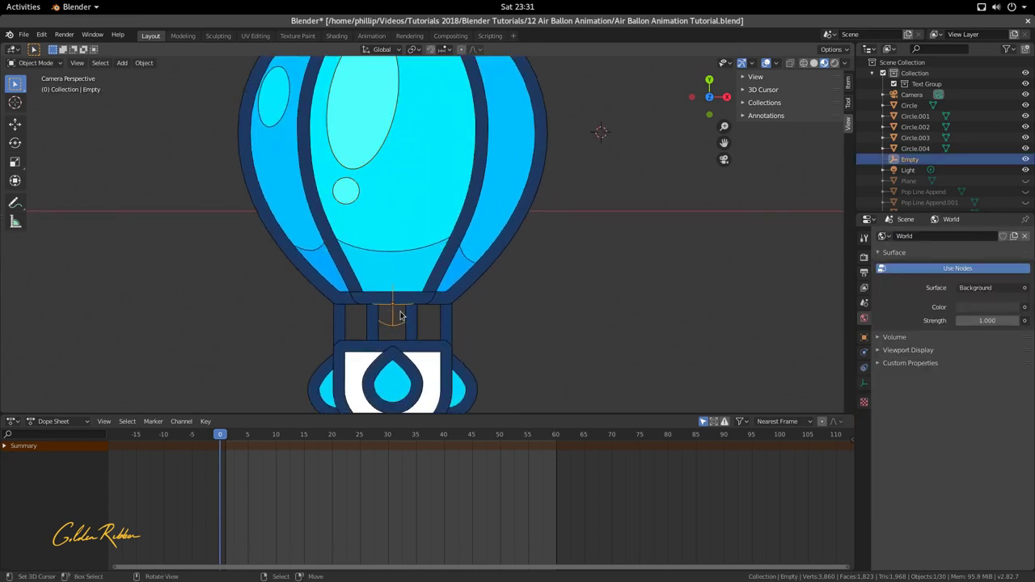
pyautogui.scroll(-3, 399, 315)
pyautogui.click(422, 224)
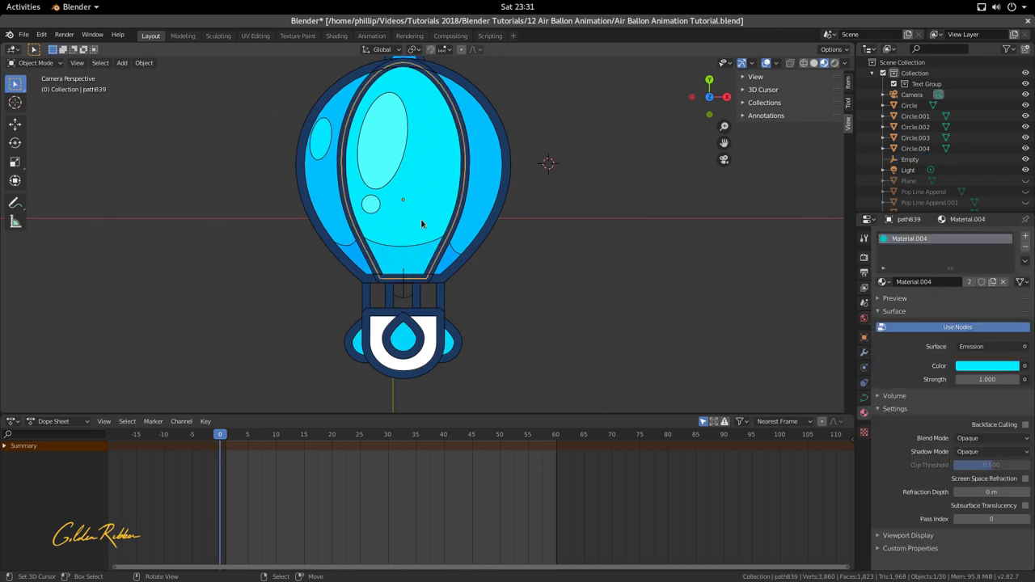
pyautogui.click(384, 172)
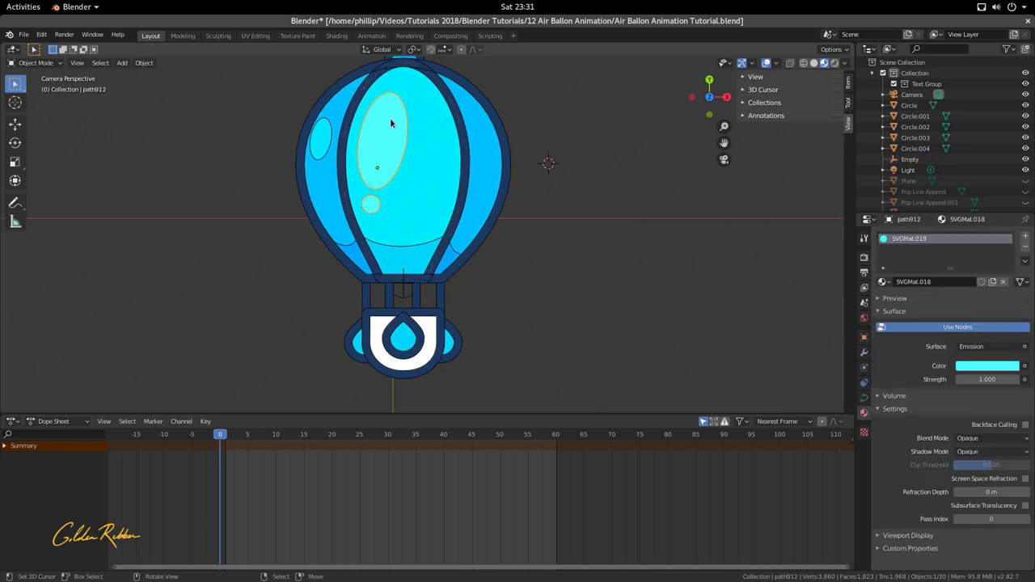
pyautogui.press('g')
pyautogui.press('Escape')
pyautogui.scroll(2, 406, 366)
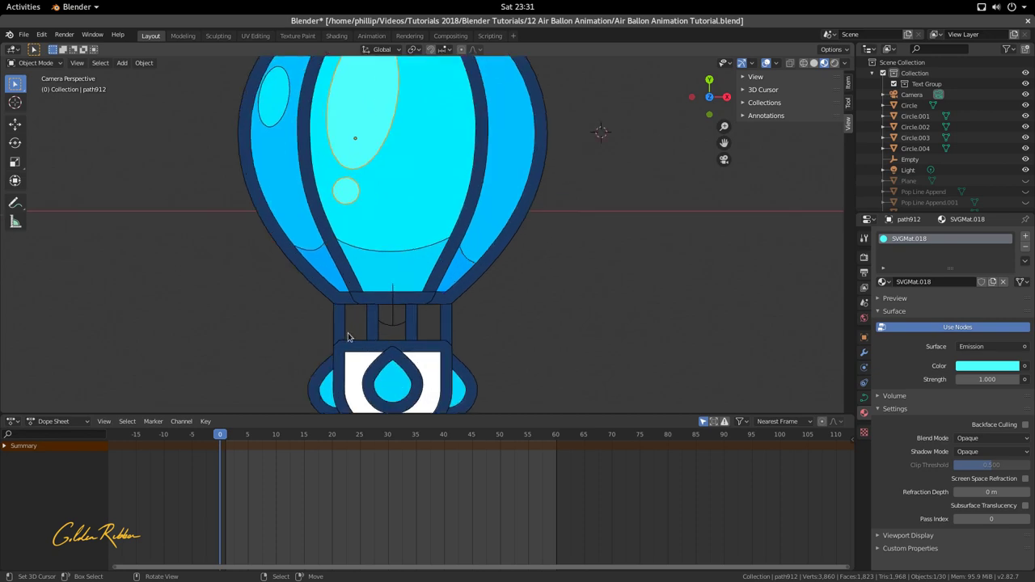
pyautogui.scroll(-3, 348, 337)
pyautogui.scroll(2, 360, 353)
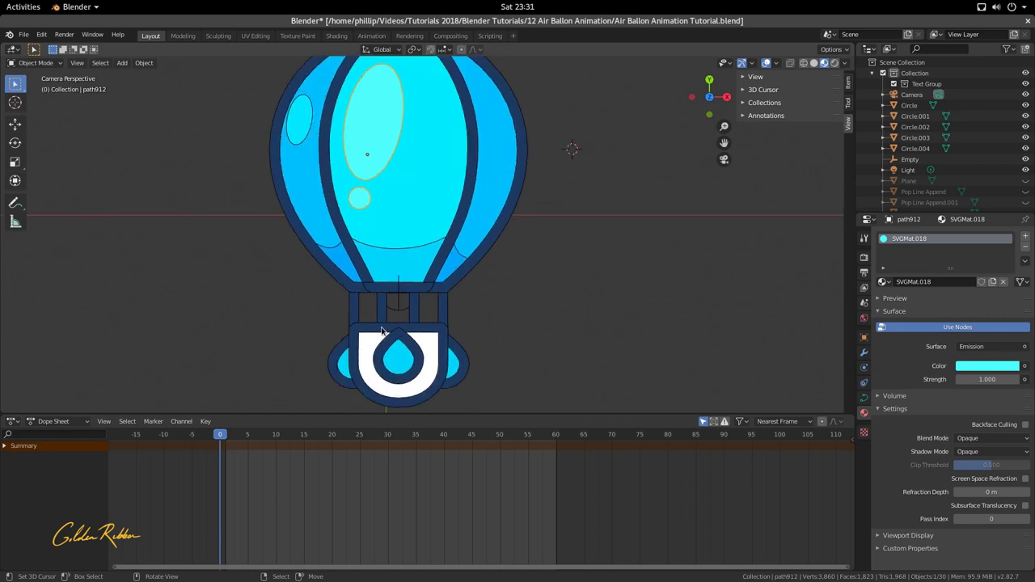
# - Test-move the basket outline, and parent it to the empty with Object (Keep Transform)
pyautogui.click(360, 349)
pyautogui.press('g')
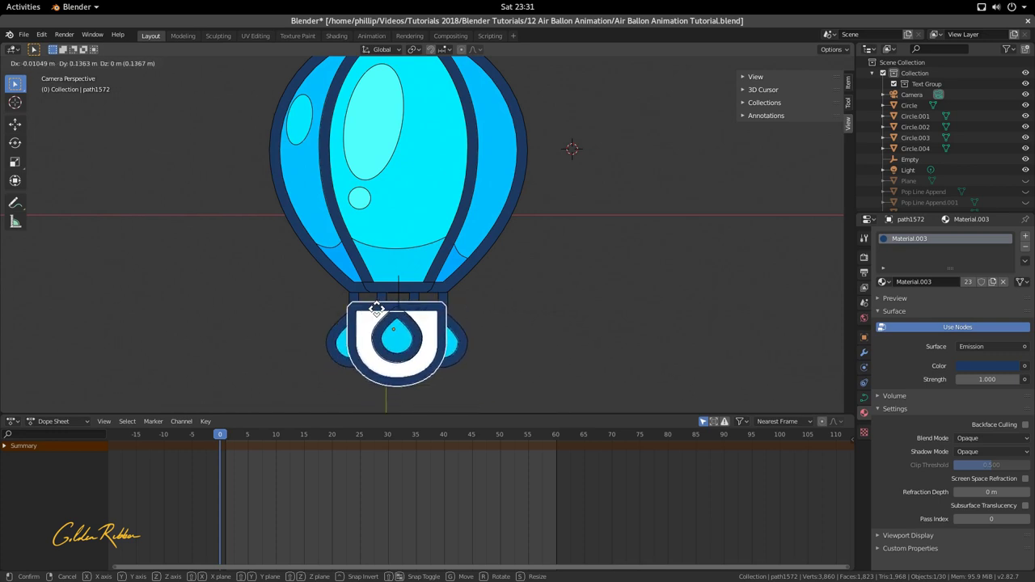
pyautogui.click(364, 335)
pyautogui.keyDown('shift'); pyautogui.click(397, 308); pyautogui.keyUp('shift')
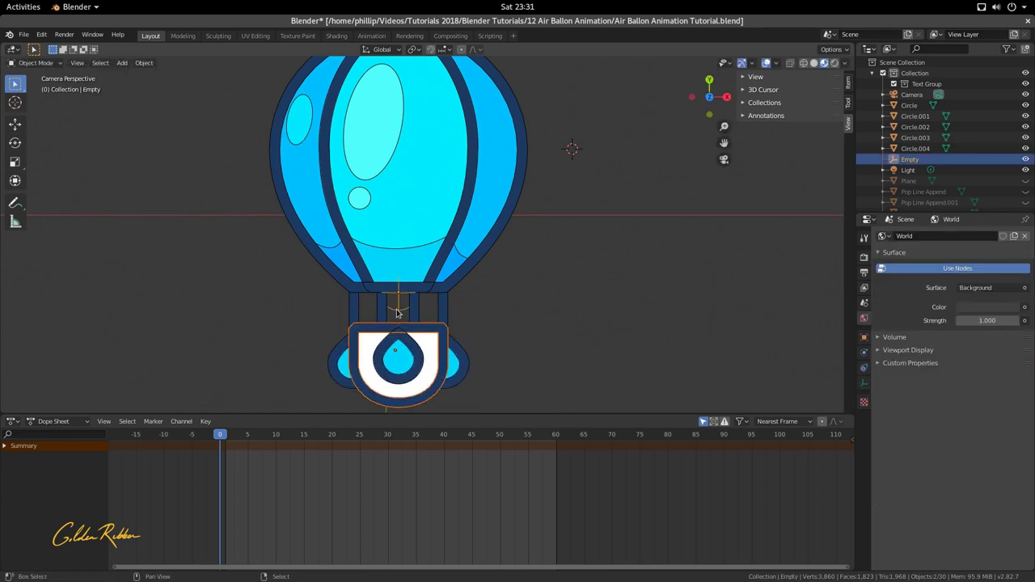
pyautogui.hotkey('ctrl', 'p')
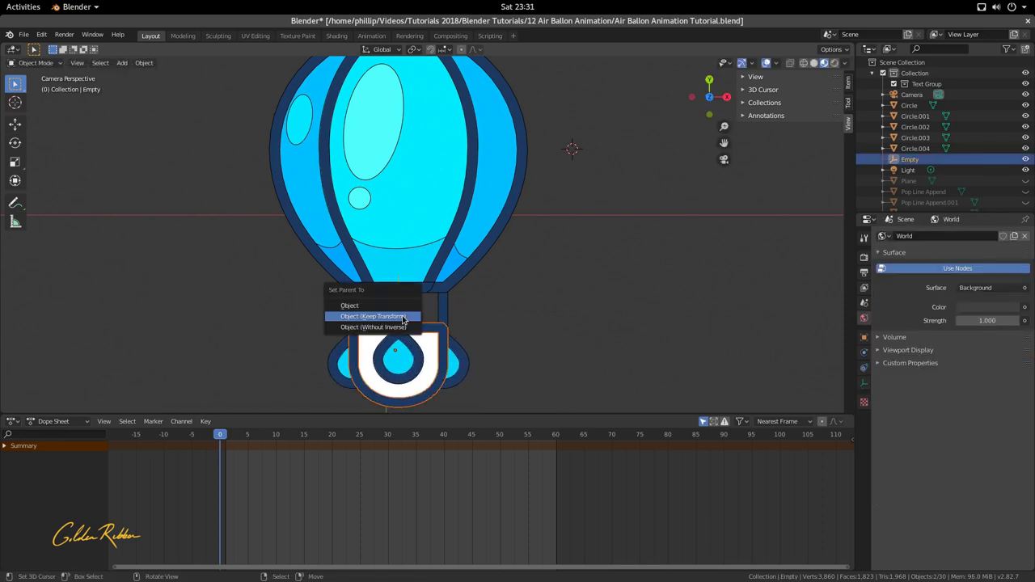
pyautogui.click(401, 318)
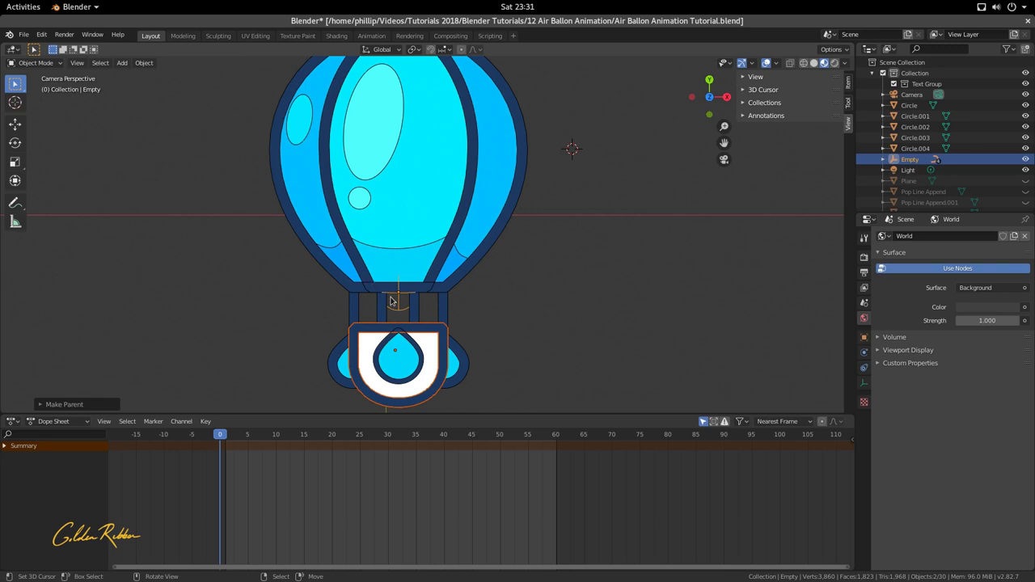
# - Parent the envelope's central highlight shape to the empty with Object (Keep Transform), and test-move the empty
pyautogui.click(377, 158)
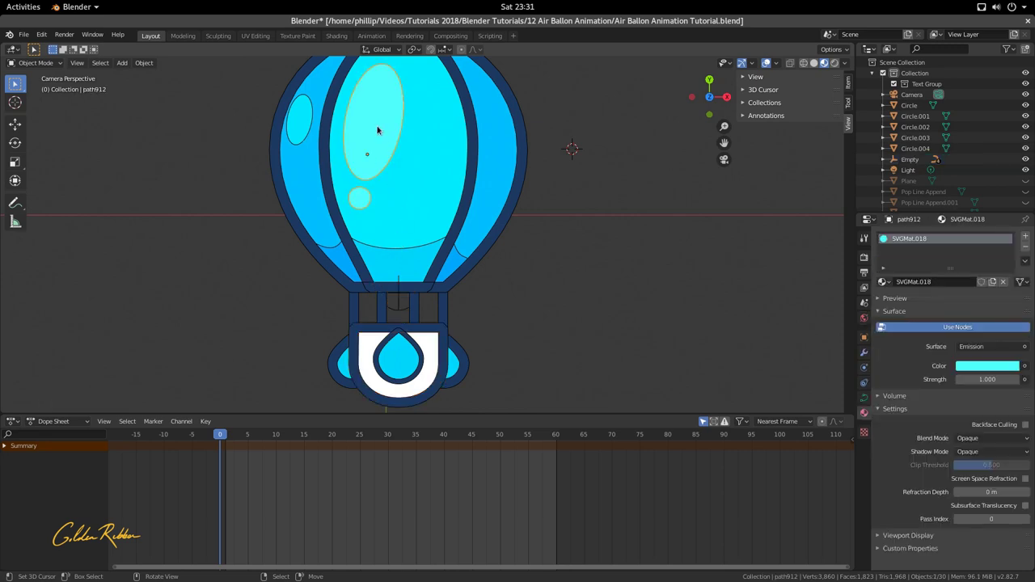
pyautogui.keyDown('shift'); pyautogui.click(403, 312); pyautogui.keyUp('shift')
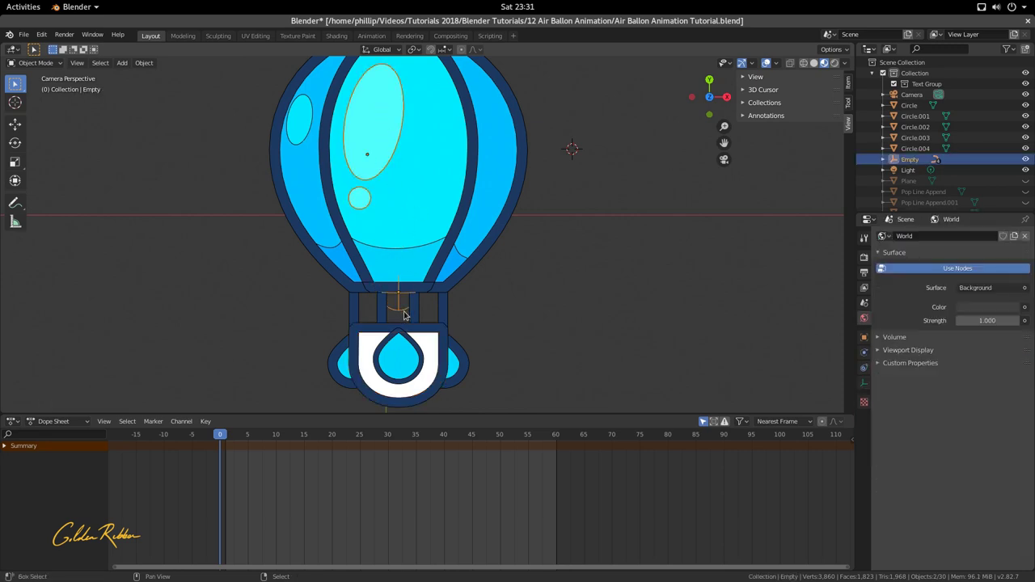
pyautogui.hotkey('ctrl', 'p')
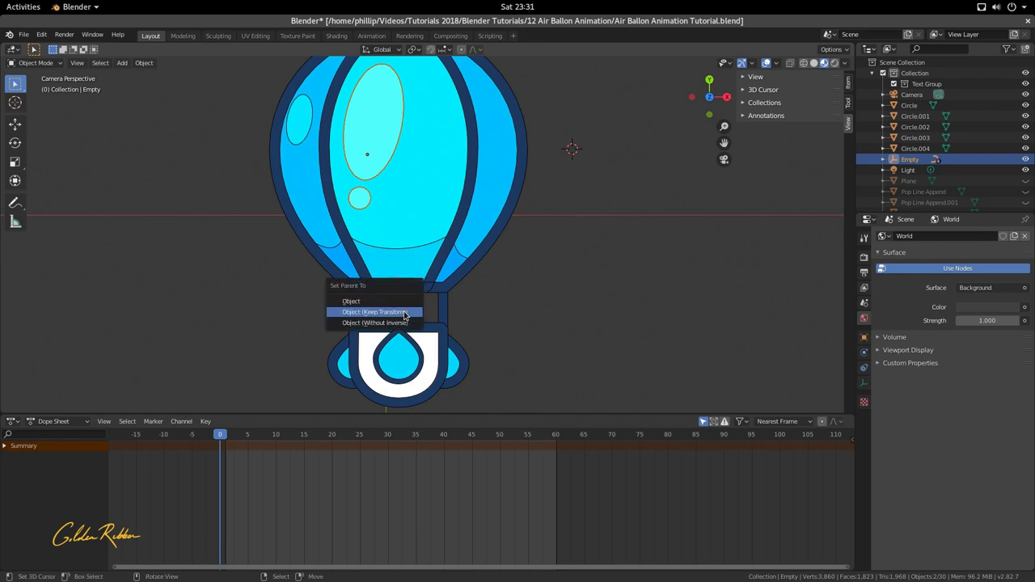
pyautogui.click(405, 312)
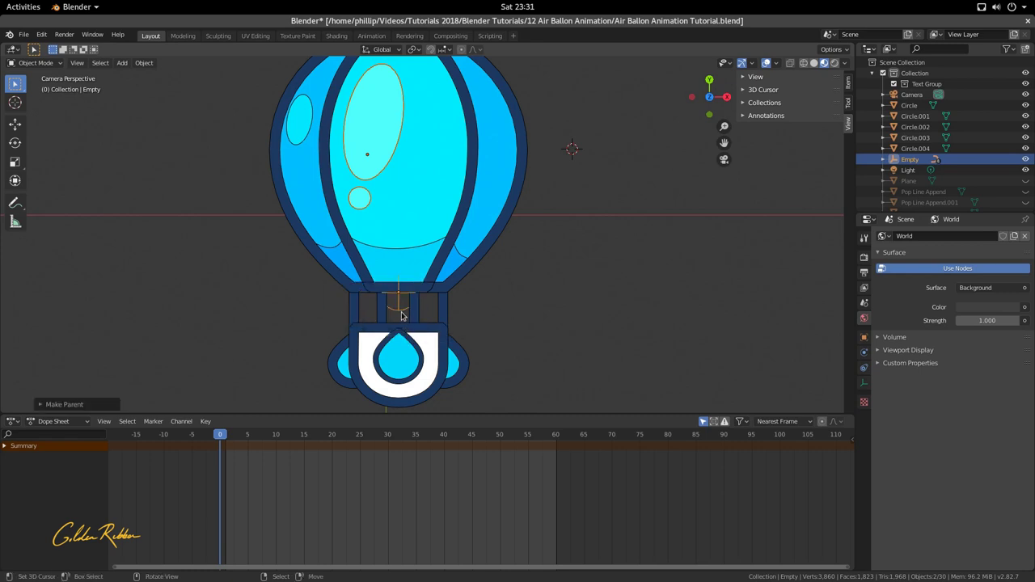
pyautogui.click(401, 312)
pyautogui.press('g')
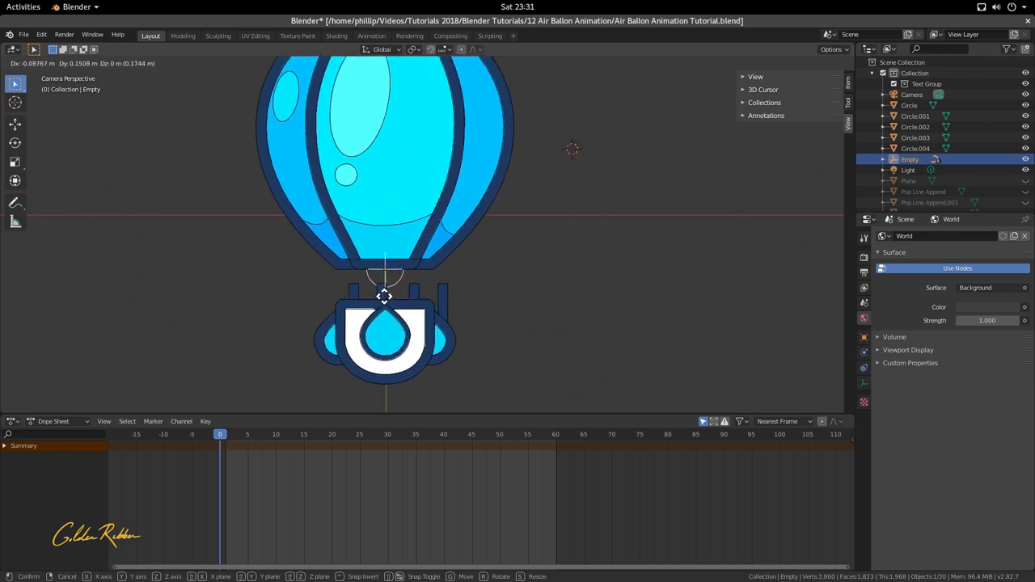
pyautogui.click(427, 303)
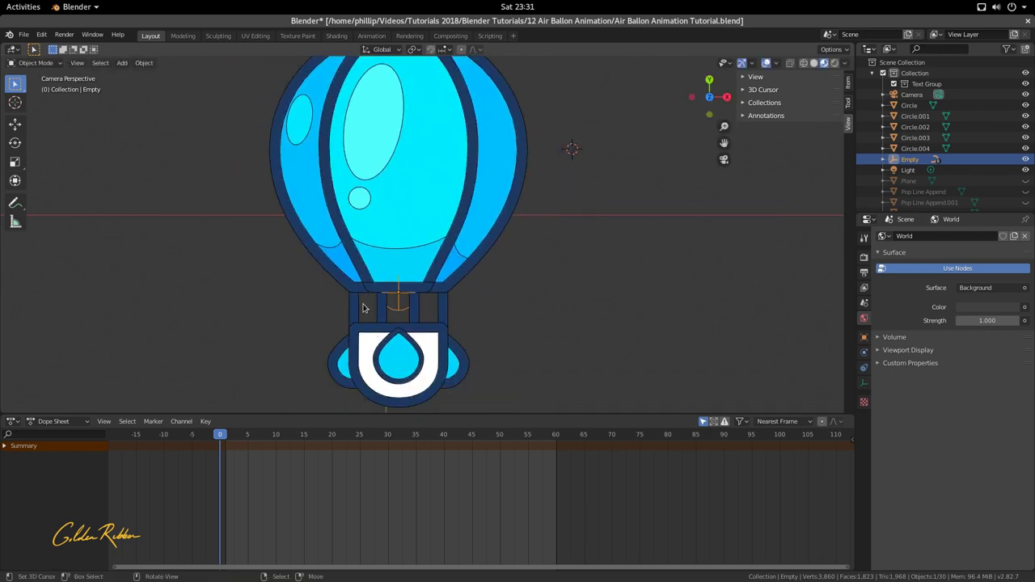
# - Parent the four vertical supports above the basket to the empty with Object (Keep Transform), and test-move the empty
pyautogui.click(361, 305)
pyautogui.keyDown('shift'); pyautogui.click(382, 315); pyautogui.keyUp('shift')
pyautogui.keyDown('shift'); pyautogui.click(417, 314); pyautogui.keyUp('shift')
pyautogui.keyDown('shift'); pyautogui.click(445, 314); pyautogui.keyUp('shift')
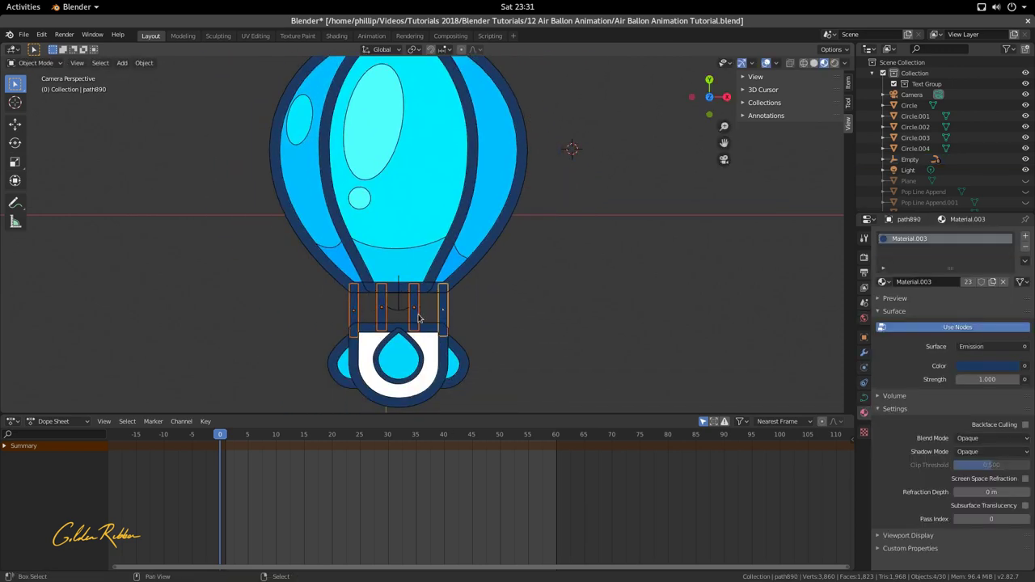
pyautogui.keyDown('shift'); pyautogui.click(402, 315); pyautogui.keyUp('shift')
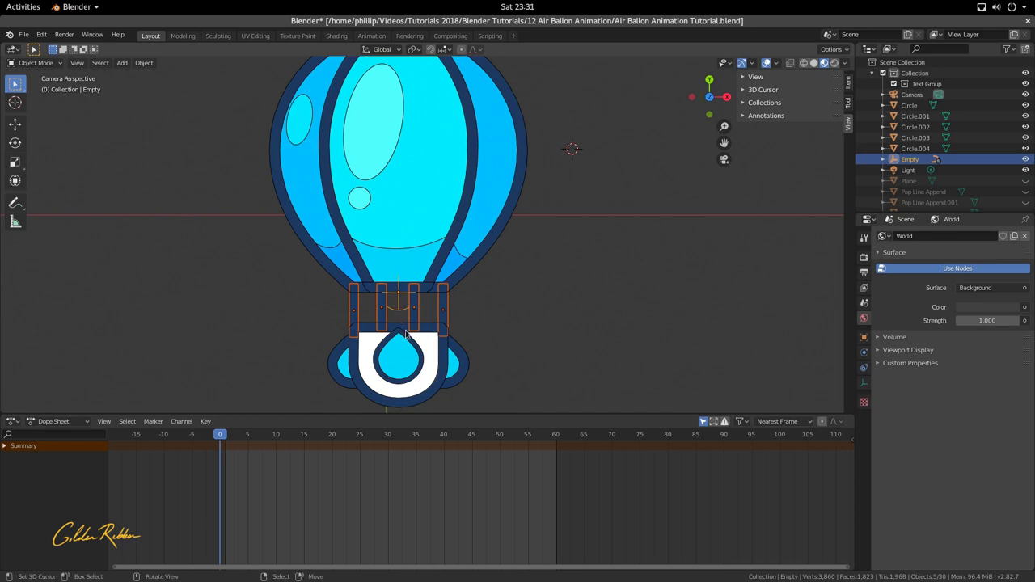
pyautogui.hotkey('ctrl', 'p')
pyautogui.click(407, 331)
pyautogui.scroll(-2, 407, 307)
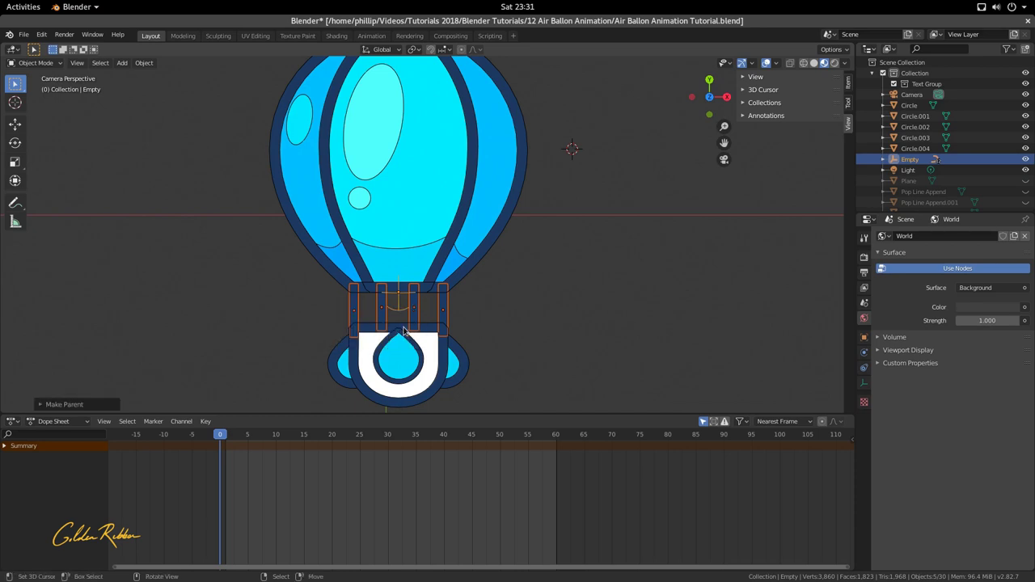
pyautogui.click(407, 289)
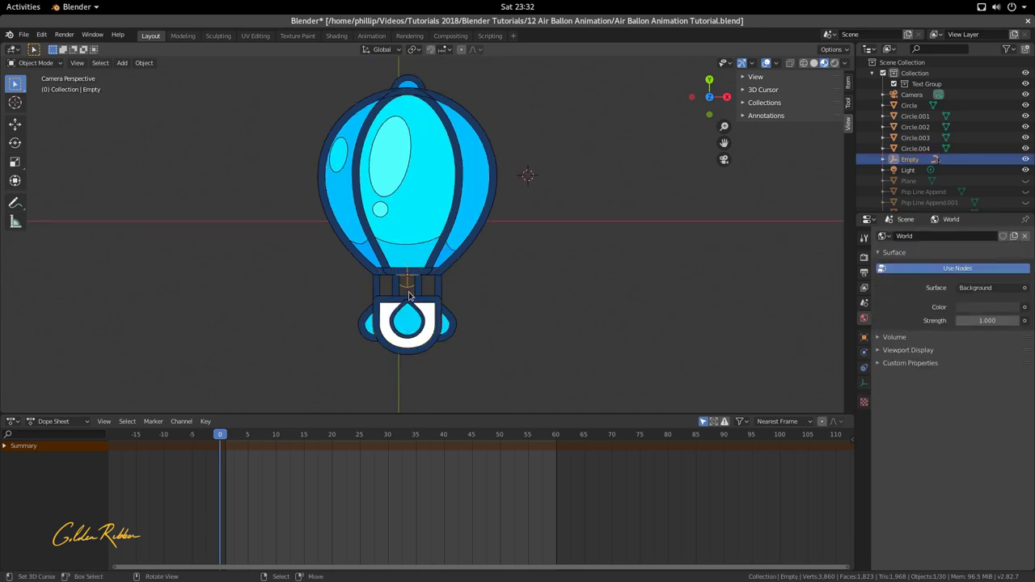
pyautogui.press('g')
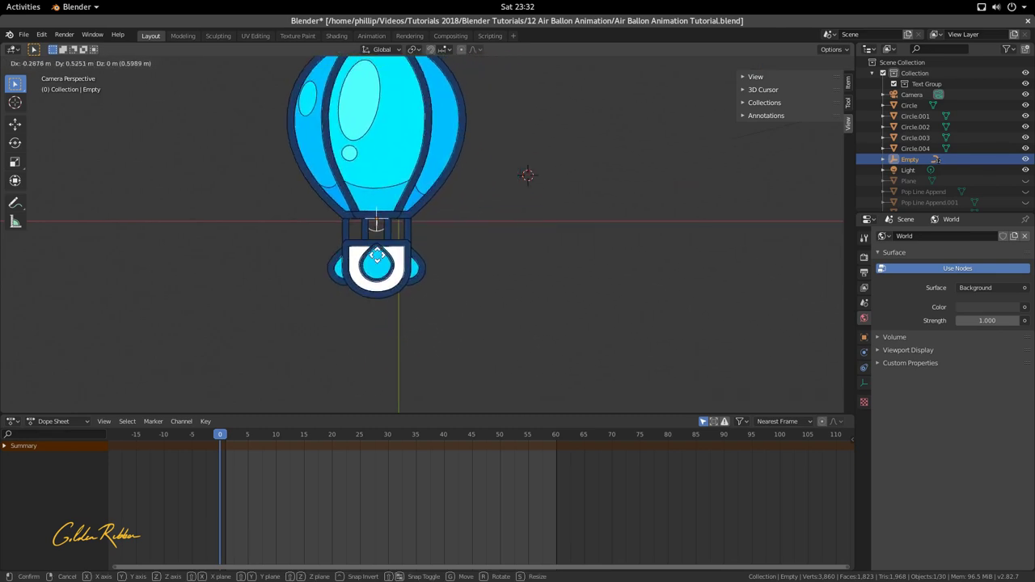
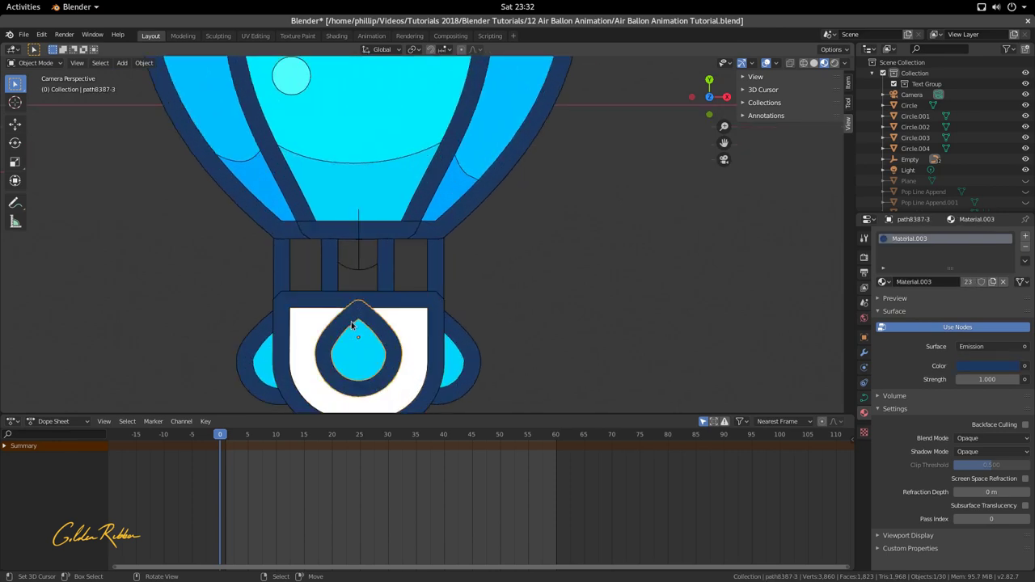
# - In Edit Mode, snap the 3D cursor to the top control point of the basket's central teardrop outline, and return to Object Mode
pyautogui.scroll(4, 382, 260)
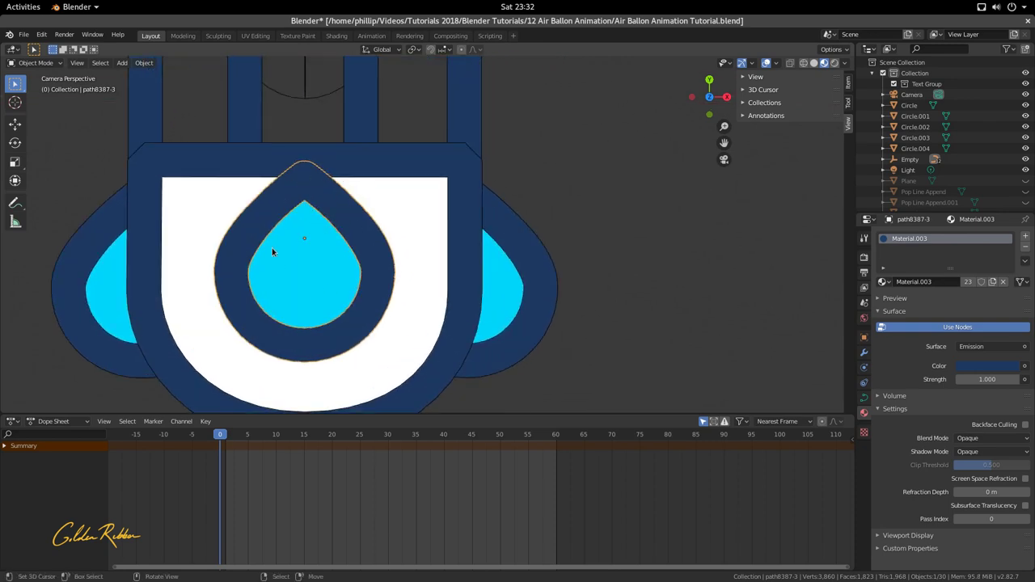
pyautogui.scroll(3, 342, 194)
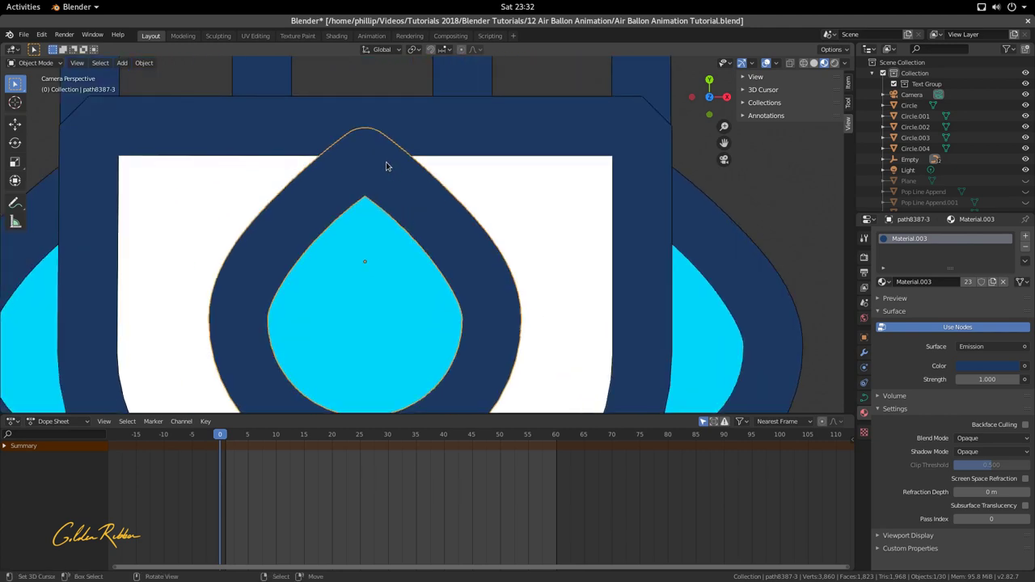
pyautogui.press('Tab')
pyautogui.scroll(3, 363, 139)
pyautogui.scroll(-1, 347, 194)
pyautogui.keyDown('shift'); pyautogui.moveTo(311, 118); pyautogui.dragTo(319, 150, button='middle'); pyautogui.keyUp('shift')
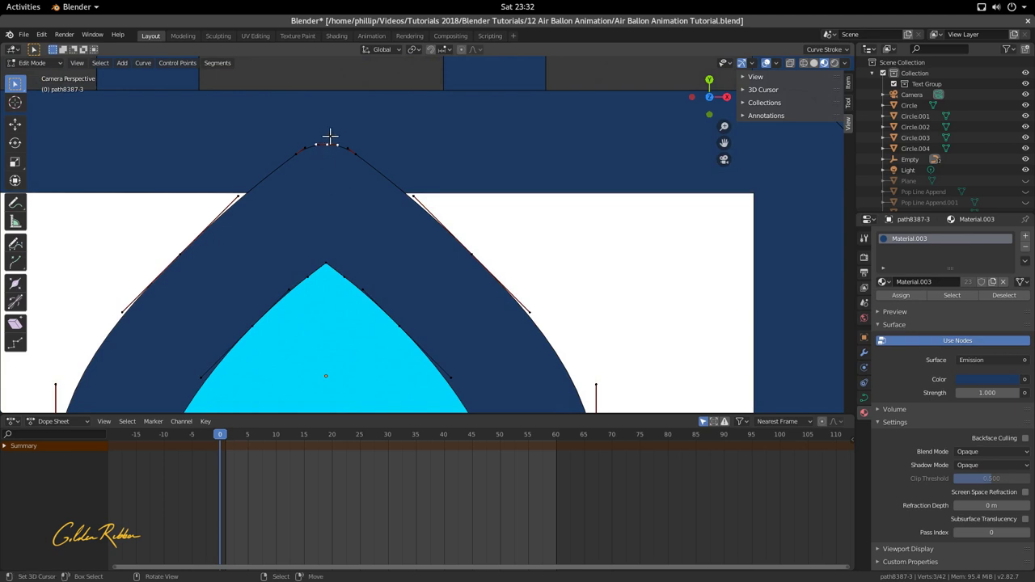
pyautogui.scroll(-2, 332, 162)
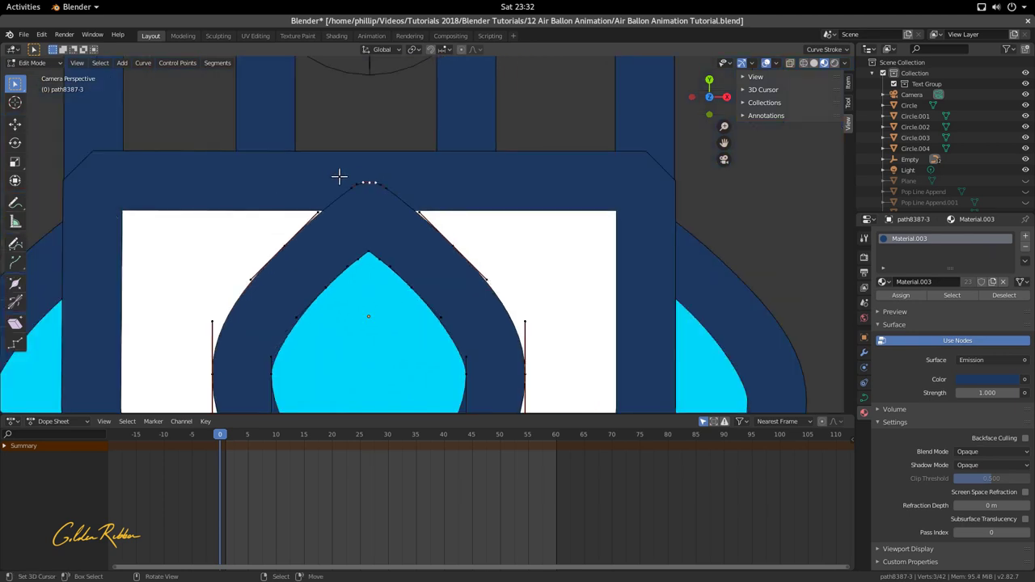
pyautogui.hotkey('shift', 's')
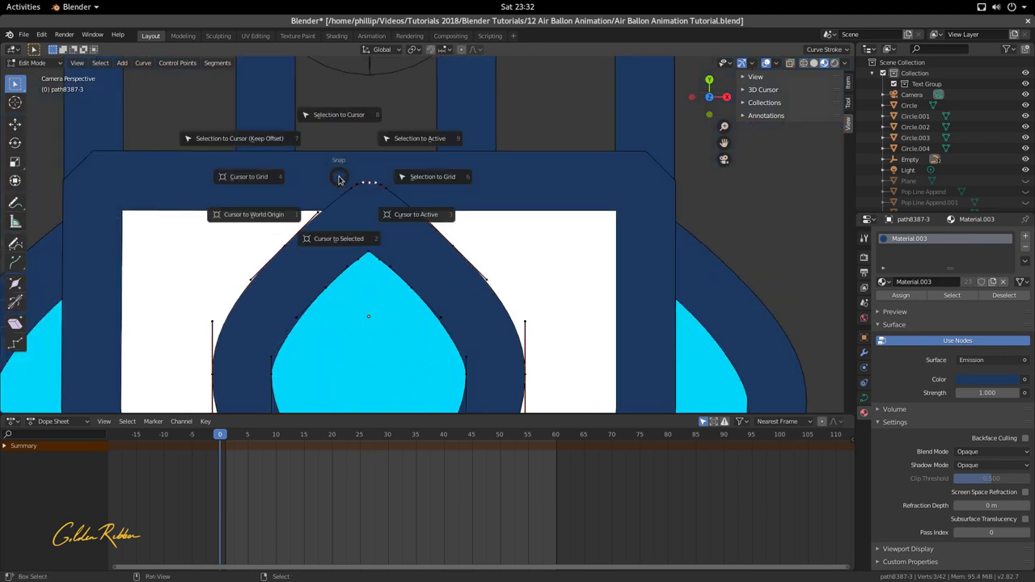
pyautogui.click(342, 241)
pyautogui.scroll(-4, 382, 222)
pyautogui.press('Tab')
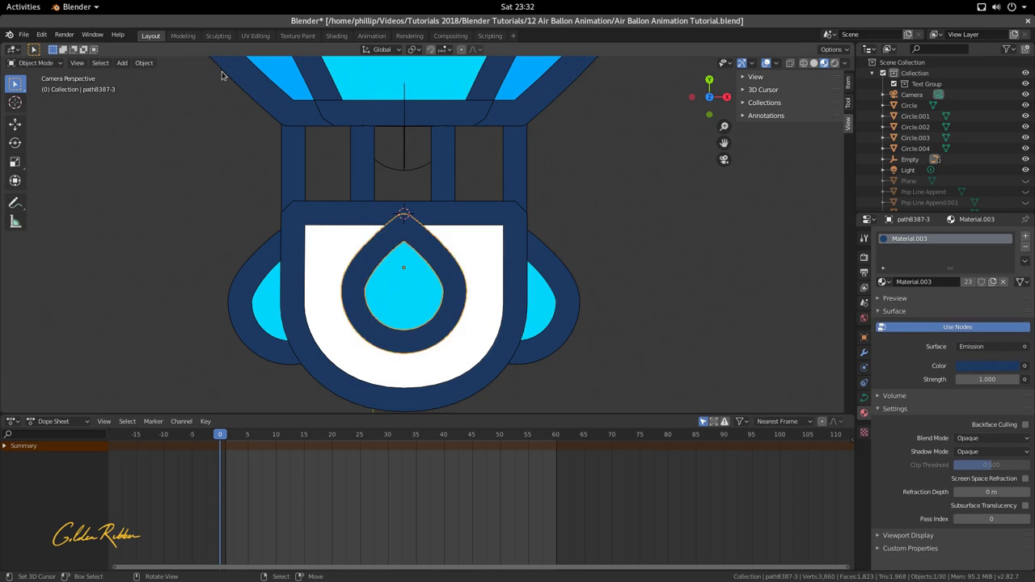
# - Set the central teardrop outline's origin to the 3D cursor, and test-rotate the teardrop around it
pyautogui.click(145, 65)
pyautogui.moveTo(194, 86)
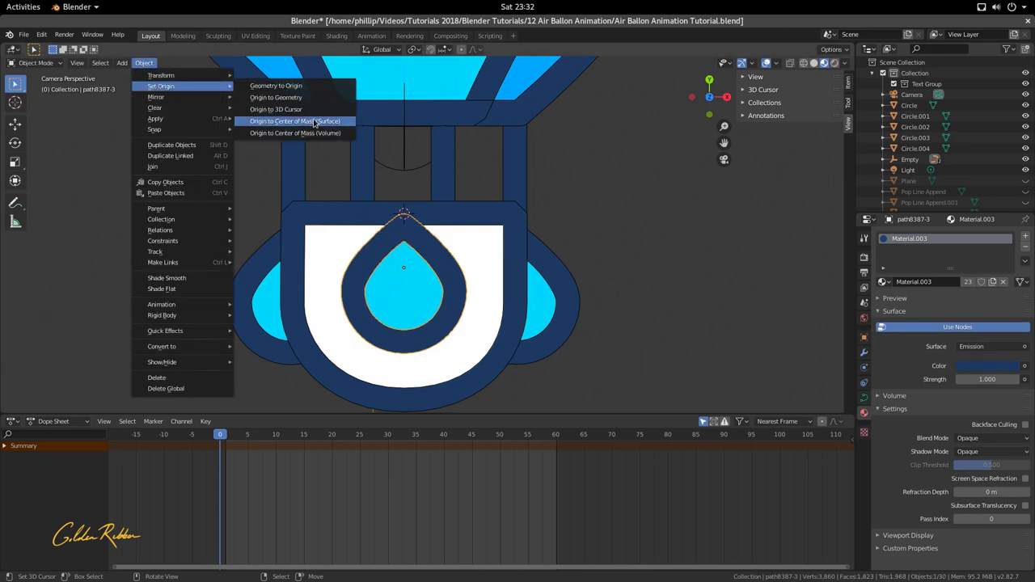
pyautogui.click(310, 110)
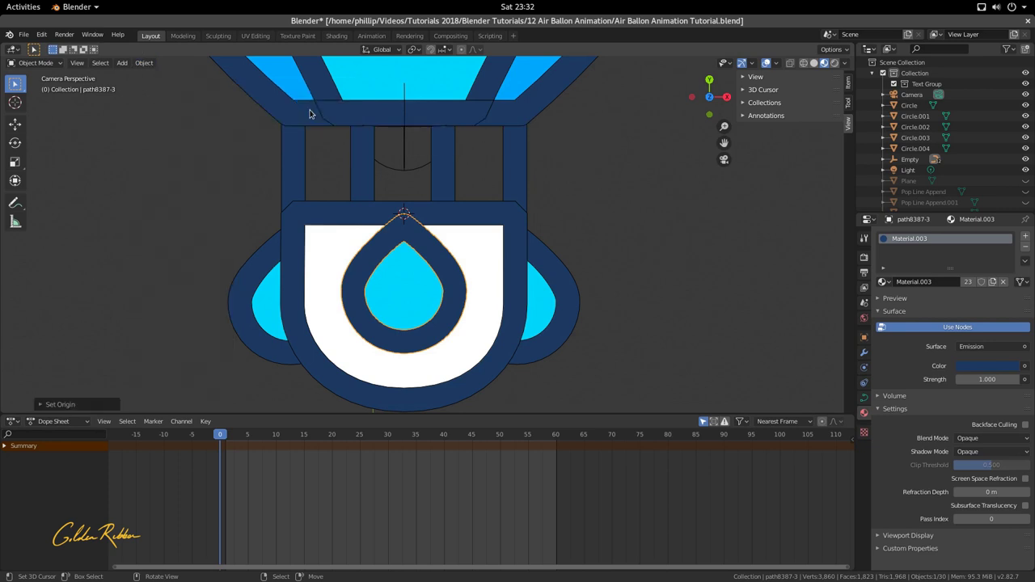
pyautogui.scroll(1, 430, 248)
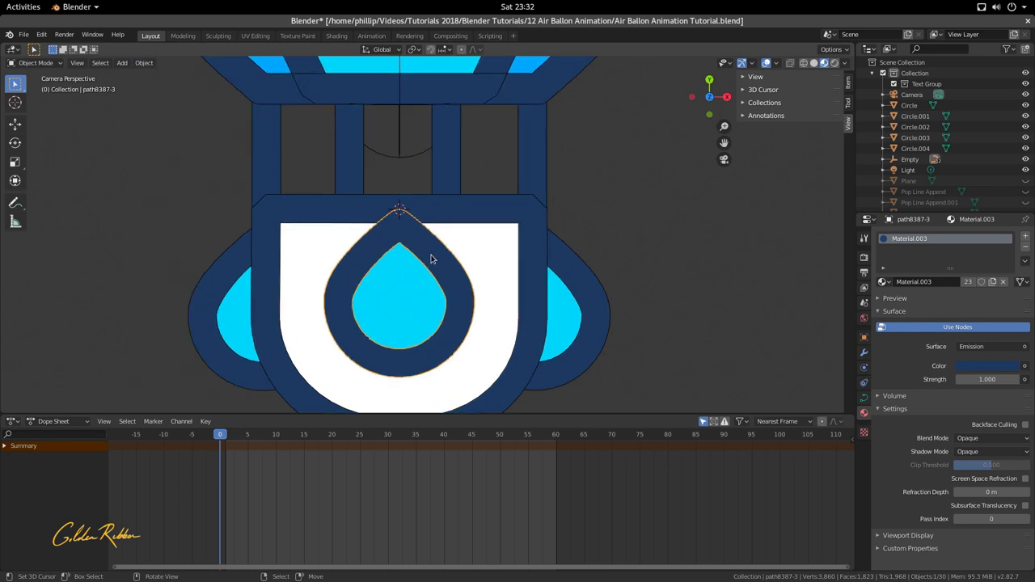
pyautogui.press('r')
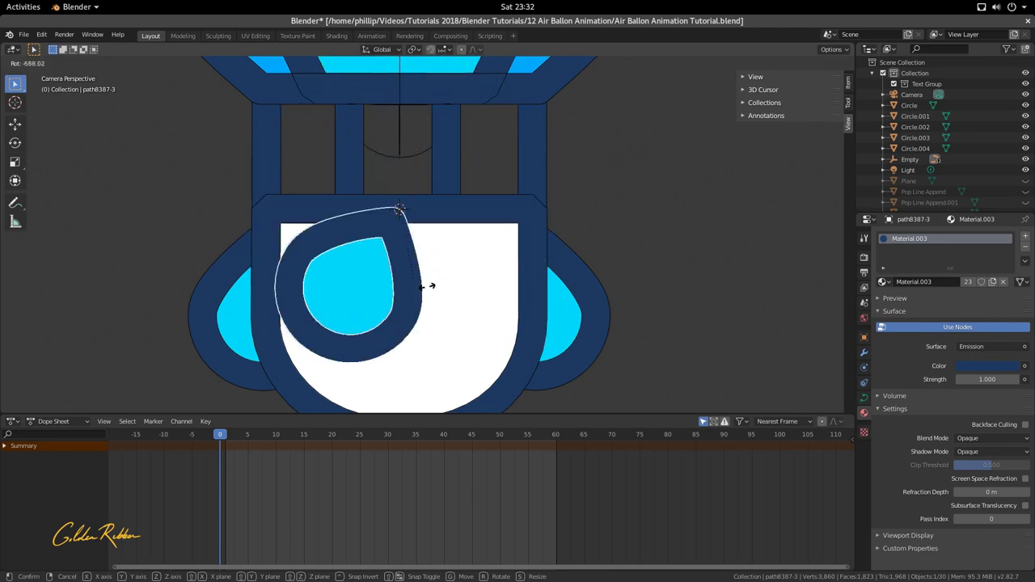
pyautogui.press('Escape')
# - In Edit Mode, snap the 3D cursor to the top control point of the basket's left teardrop outline, and return to Object Mode
pyautogui.click(237, 267)
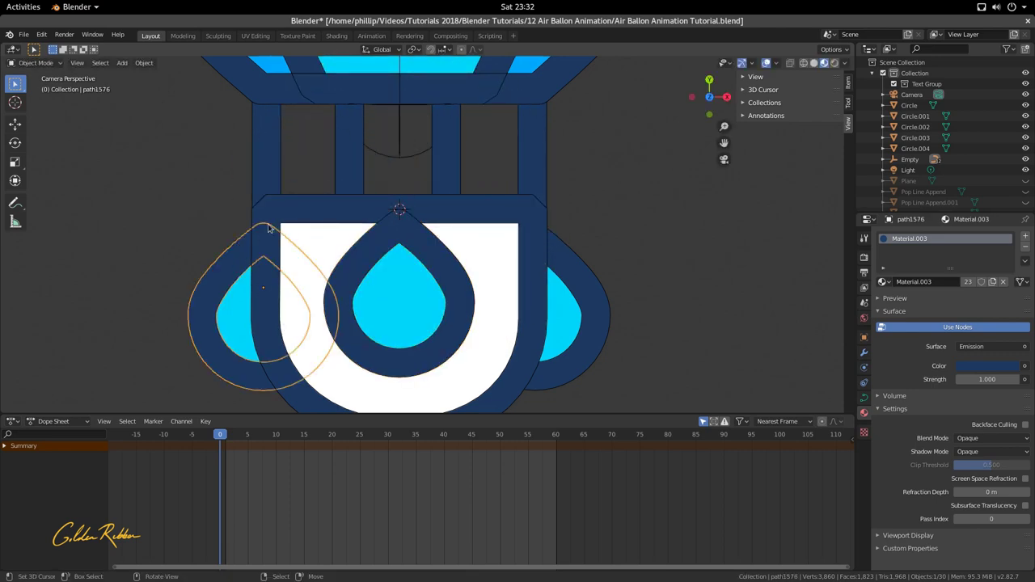
pyautogui.press('Tab')
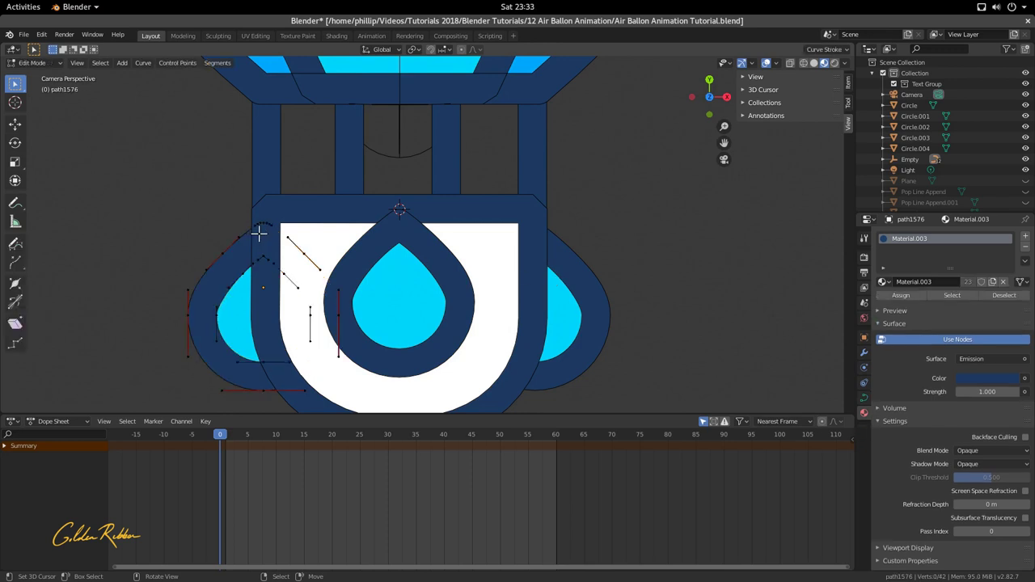
pyautogui.scroll(4, 259, 232)
pyautogui.scroll(-1, 208, 231)
pyautogui.keyDown('shift'); pyautogui.moveTo(208, 231); pyautogui.dragTo(368, 240, button='middle'); pyautogui.keyUp('shift')
pyautogui.scroll(1, 329, 240)
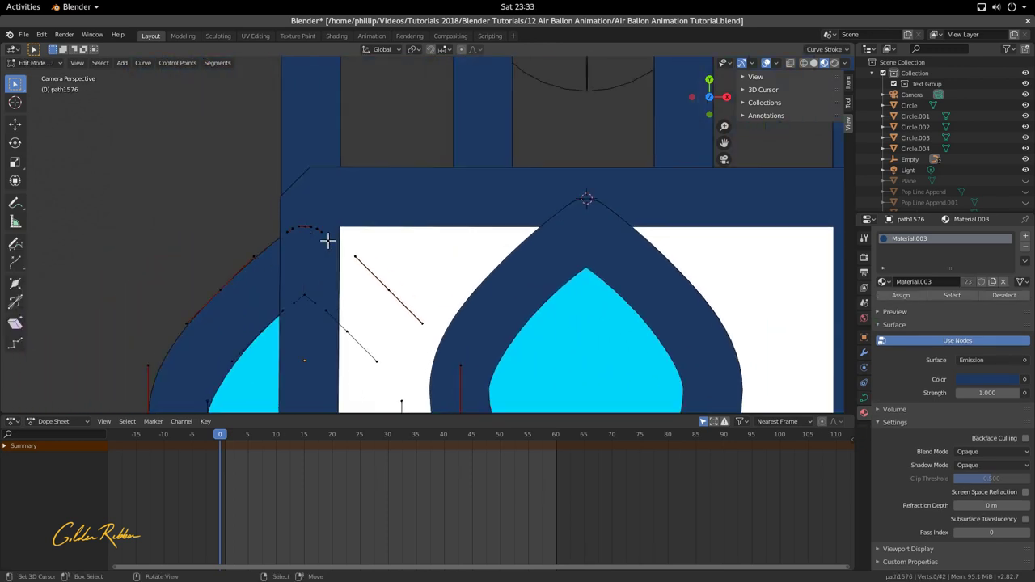
pyautogui.hotkey('shift', 'a')
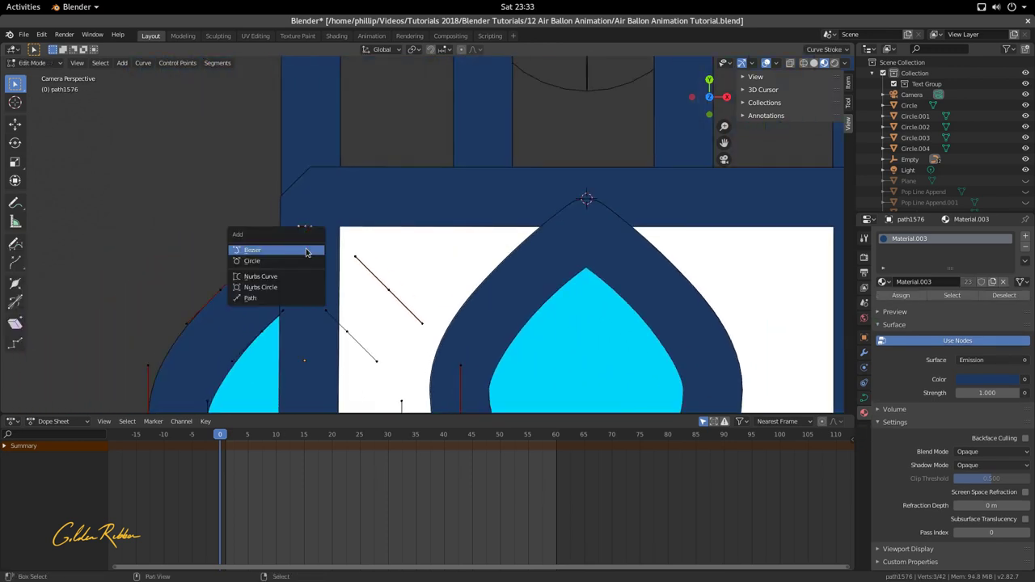
pyautogui.press('Escape')
pyautogui.hotkey('shift', 's')
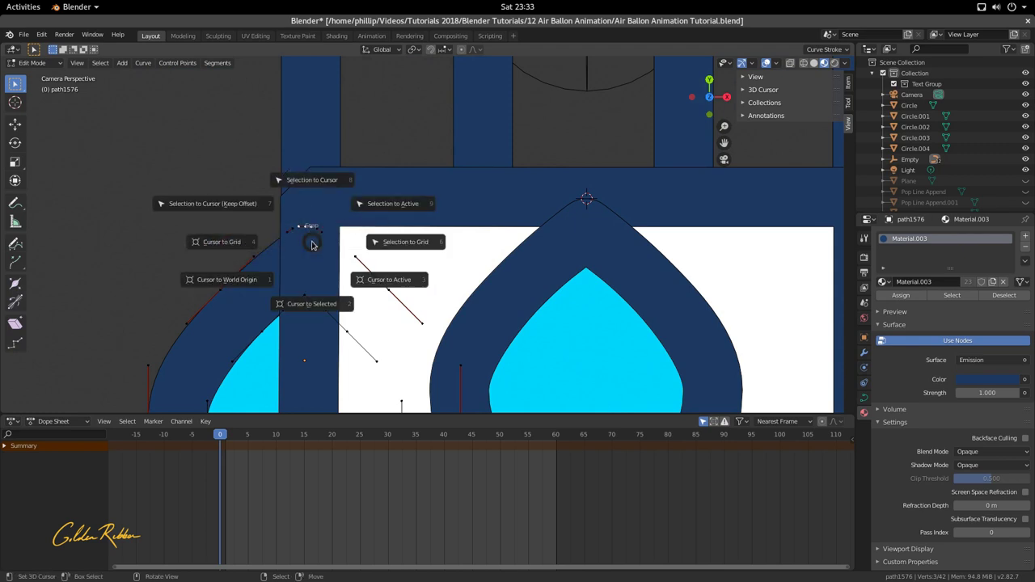
pyautogui.click(316, 309)
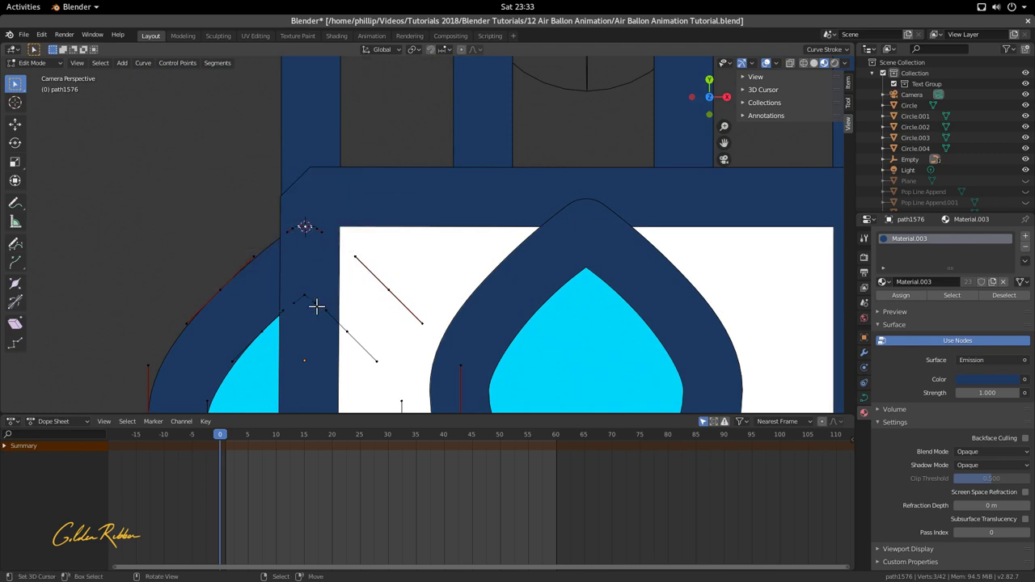
pyautogui.scroll(-2, 318, 275)
pyautogui.press('Tab')
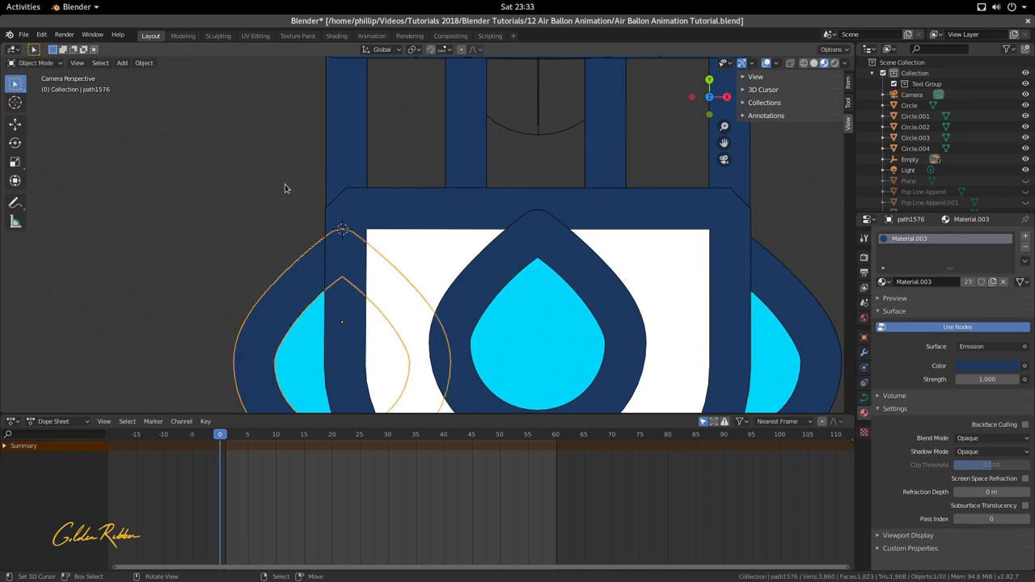
# - Set the left teardrop outline's origin to the 3D cursor
pyautogui.click(150, 64)
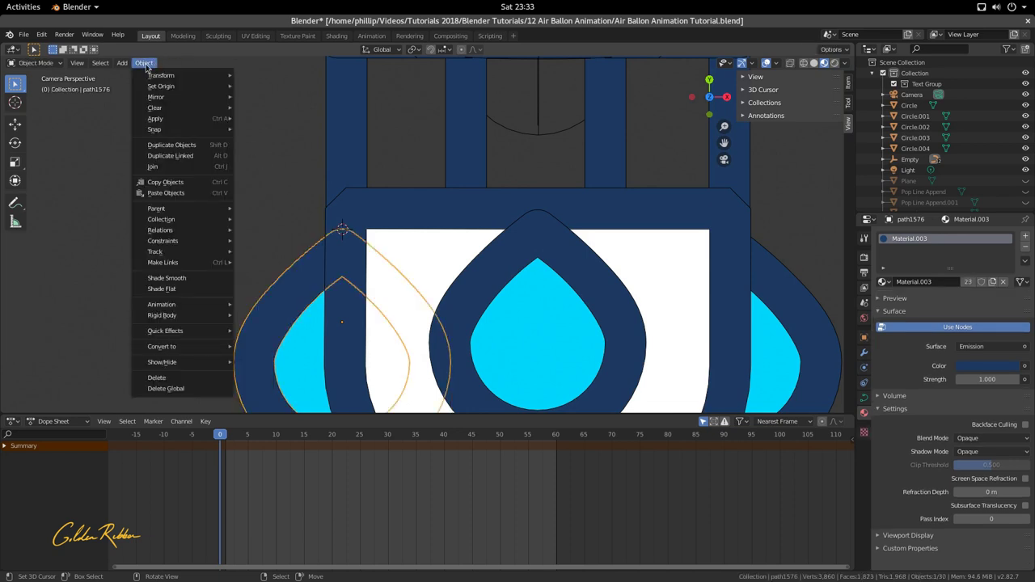
pyautogui.moveTo(166, 87)
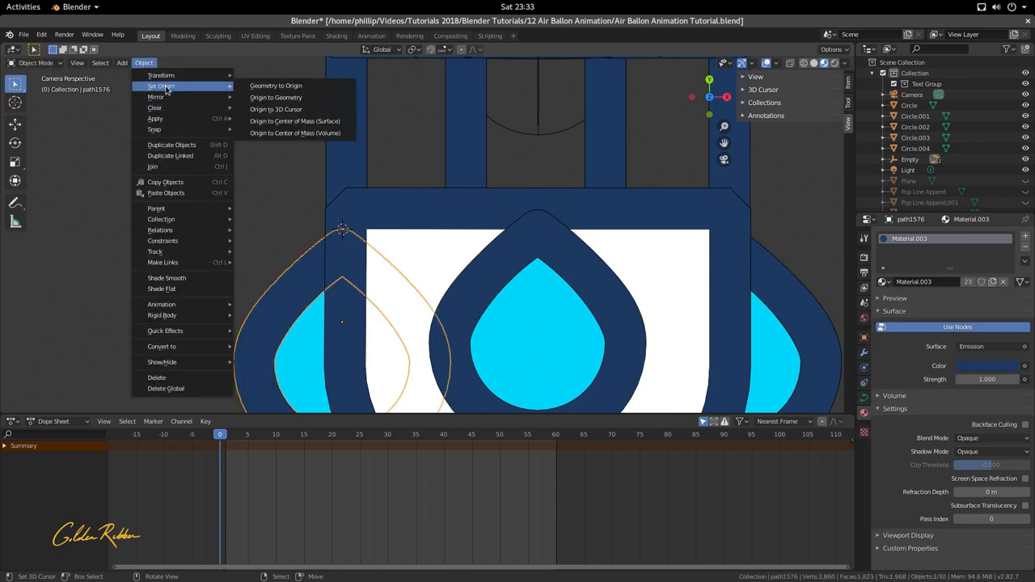
pyautogui.click(320, 121)
# - Snap the 3D cursor to the top control point of the right teardrop outline, and set that outline's origin to the cursor
pyautogui.keyDown('shift'); pyautogui.moveTo(767, 264); pyautogui.dragTo(511, 270, button='middle'); pyautogui.keyUp('shift')
pyautogui.click(511, 270)
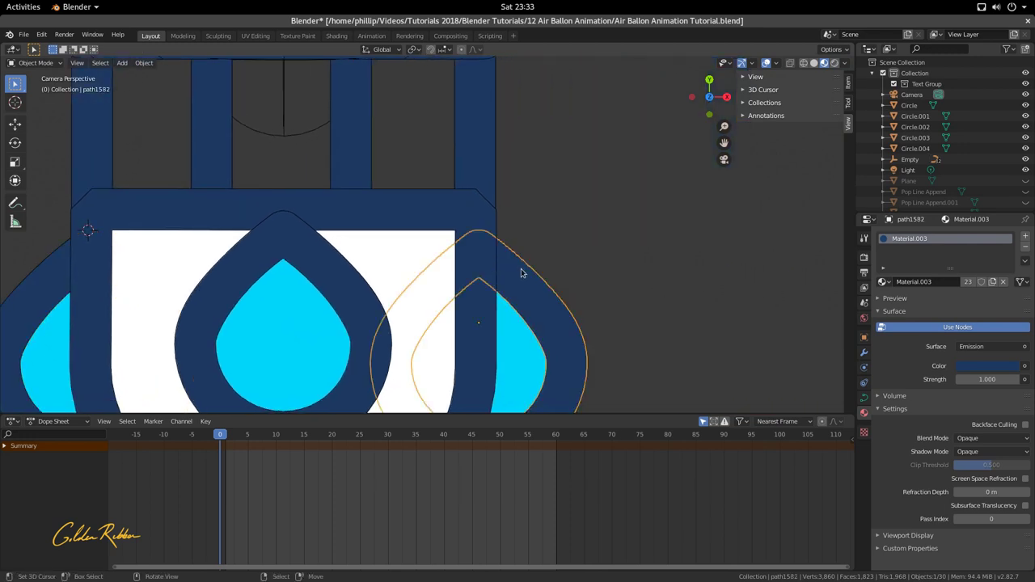
pyautogui.press('Tab')
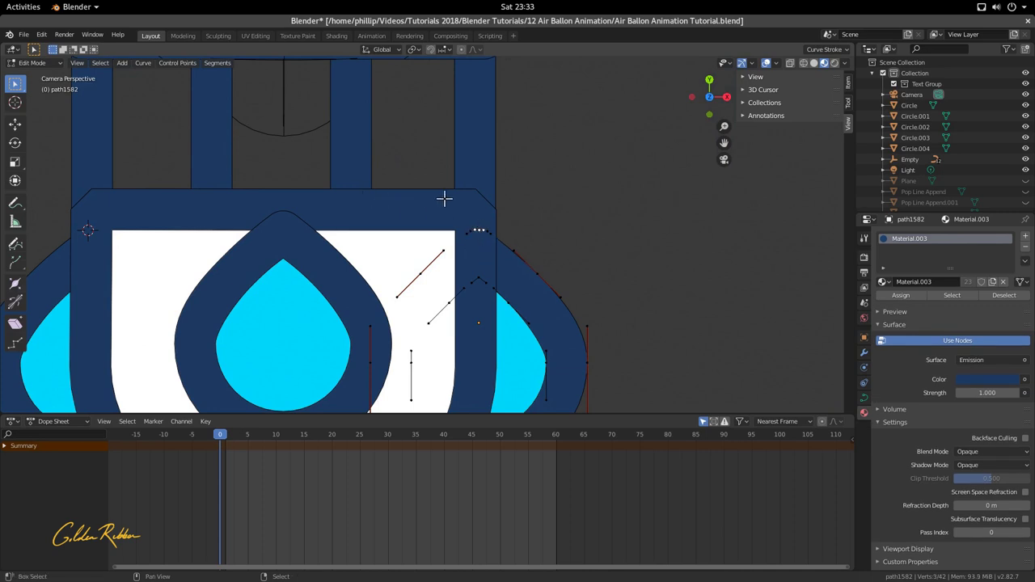
pyautogui.hotkey('shift', 's')
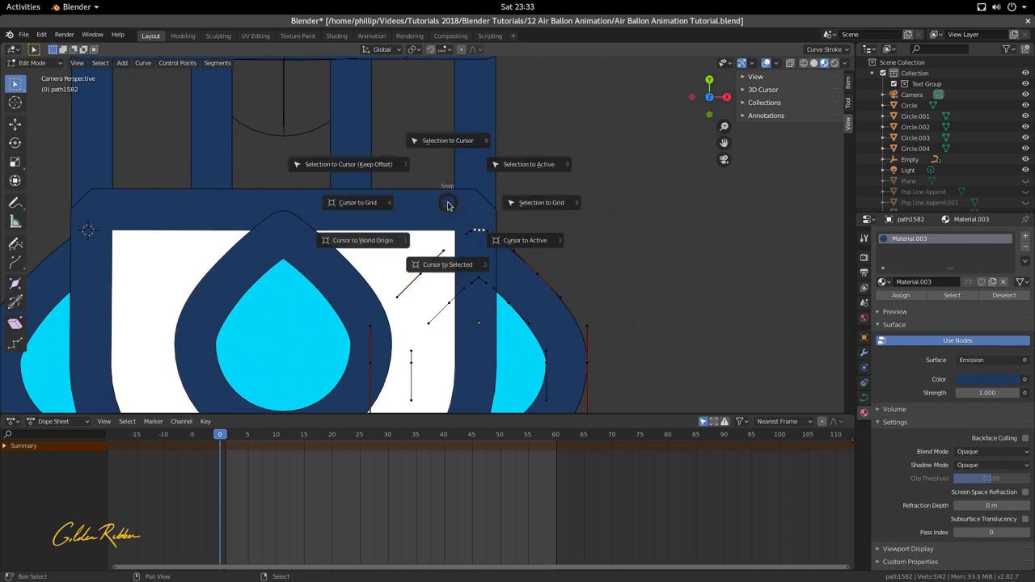
pyautogui.click(447, 267)
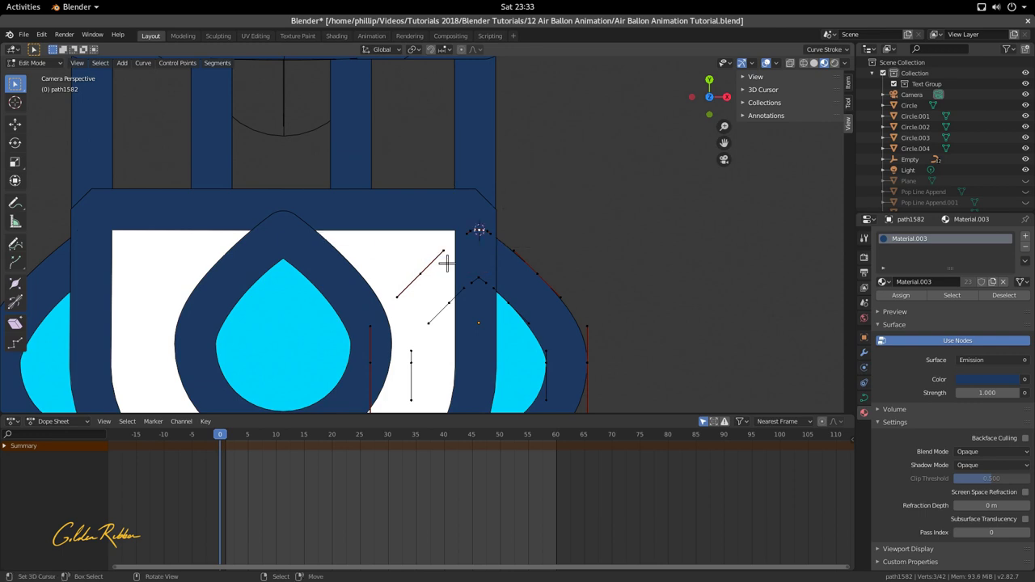
pyautogui.press('Tab')
pyautogui.click(144, 62)
pyautogui.moveTo(174, 86)
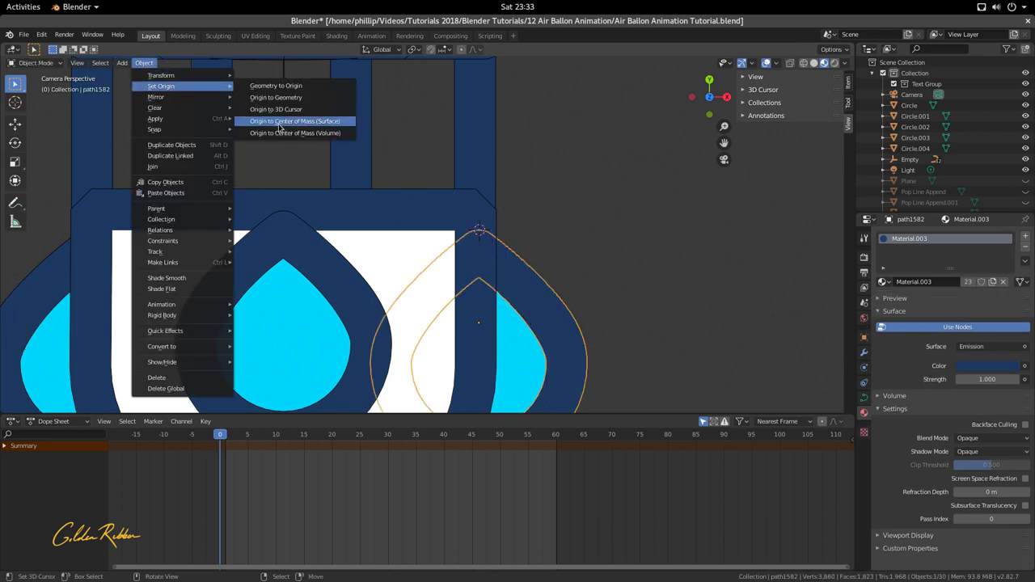
pyautogui.click(290, 109)
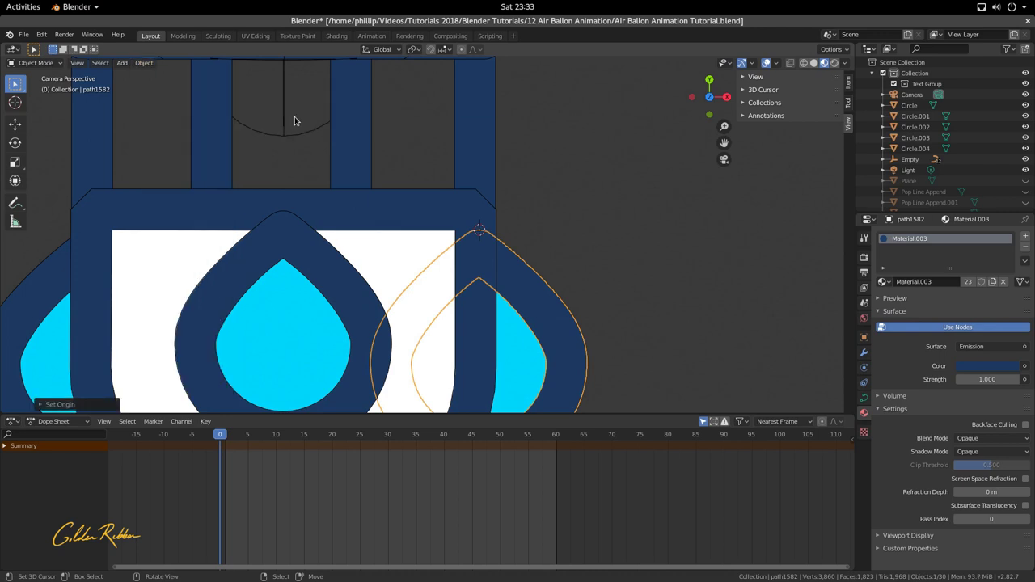
# - Snap the 3D cursor to the control point at the middle of the basket outline's top edge, and set the outline's origin to the cursor
pyautogui.click(293, 192)
pyautogui.press('Tab')
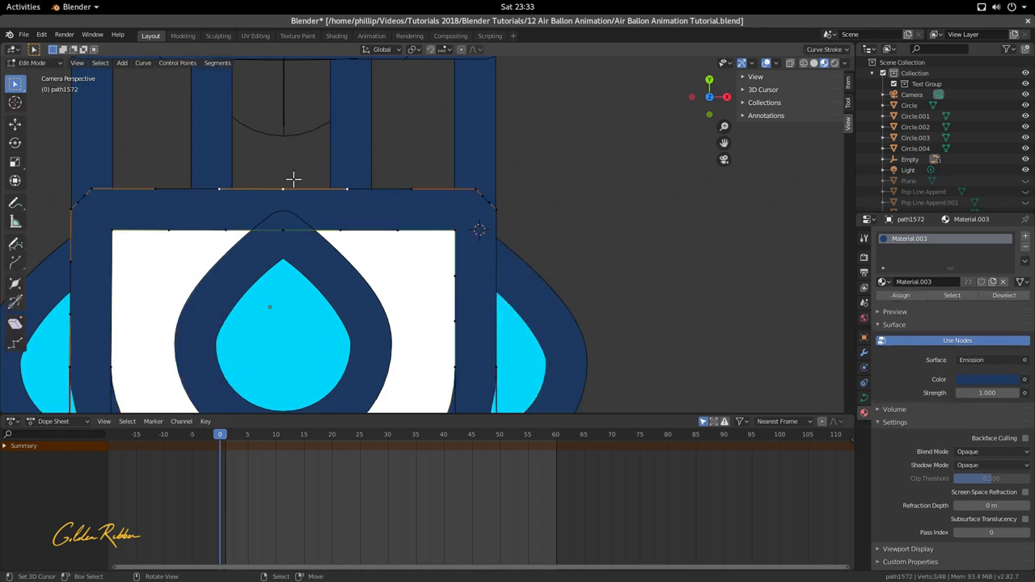
pyautogui.hotkey('shift', 's')
pyautogui.click(291, 241)
pyautogui.press('Tab')
pyautogui.click(144, 62)
pyautogui.moveTo(153, 86)
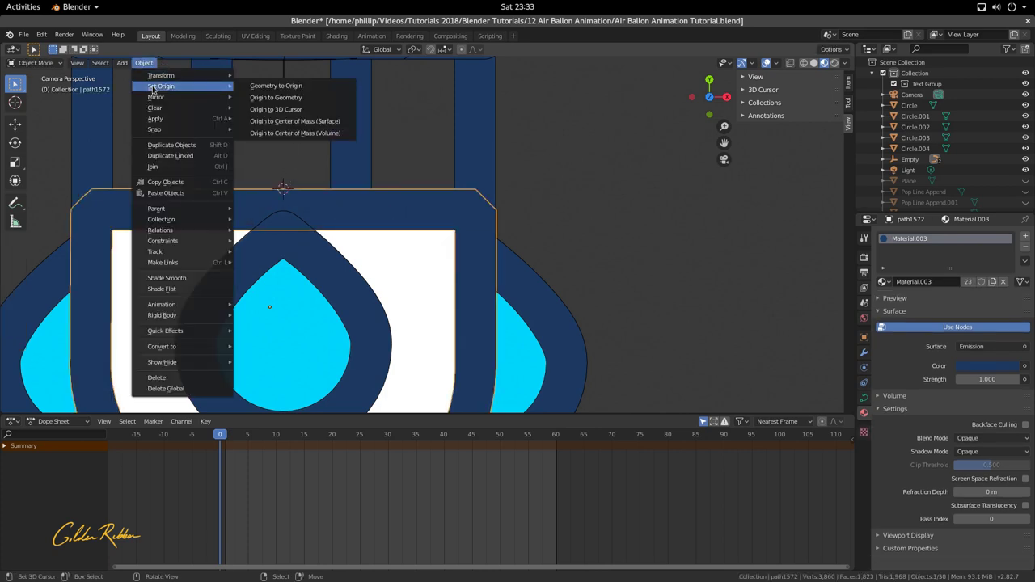
pyautogui.click(310, 123)
# - Test-rotate the basket outline and both side teardrop outlines around their origins, cancelling each rotation
pyautogui.scroll(-4, 407, 182)
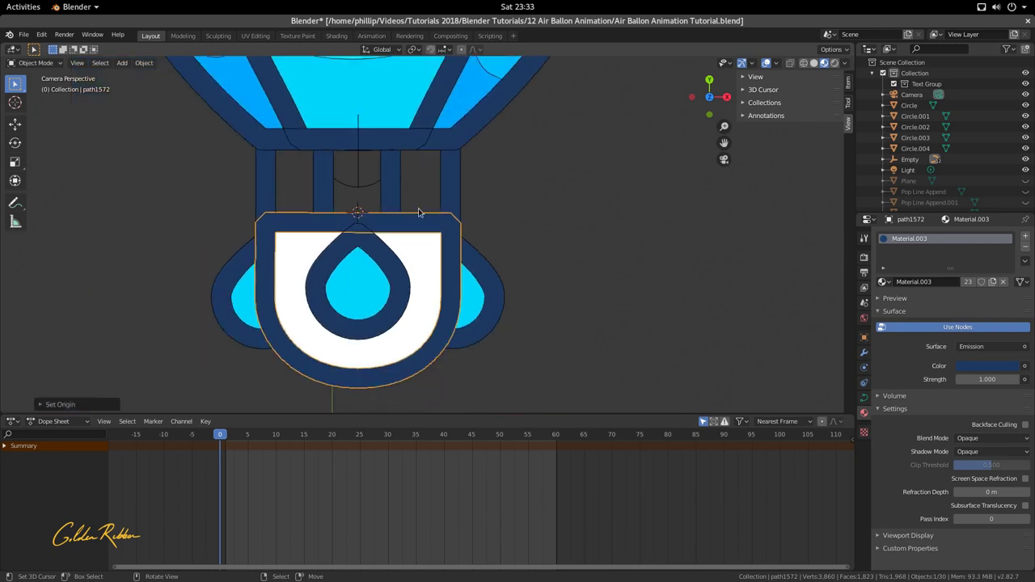
pyautogui.press('r')
pyautogui.press('Escape')
pyautogui.click(493, 271)
pyautogui.press('r')
pyautogui.press('Escape')
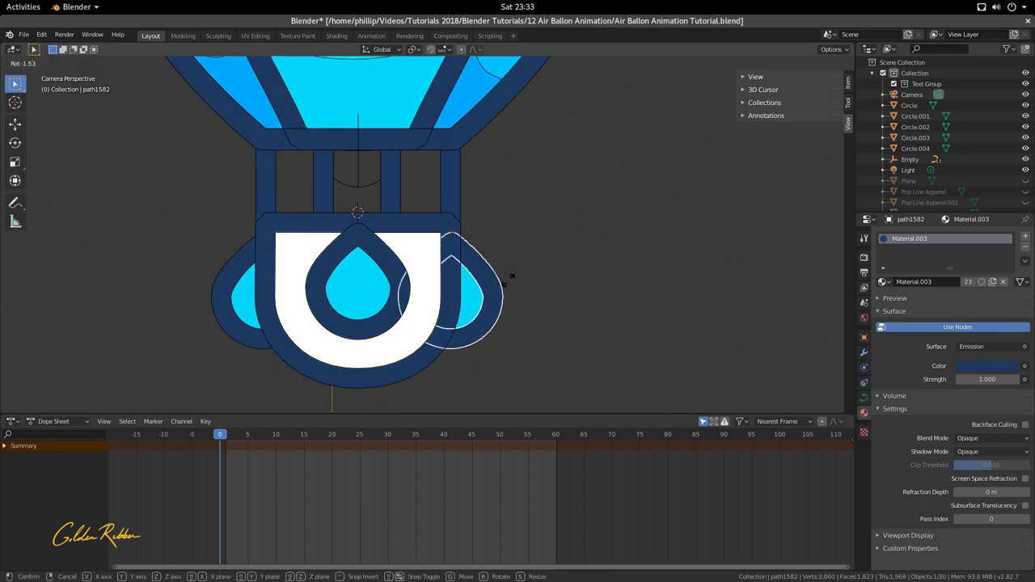
pyautogui.click(252, 317)
pyautogui.press('r')
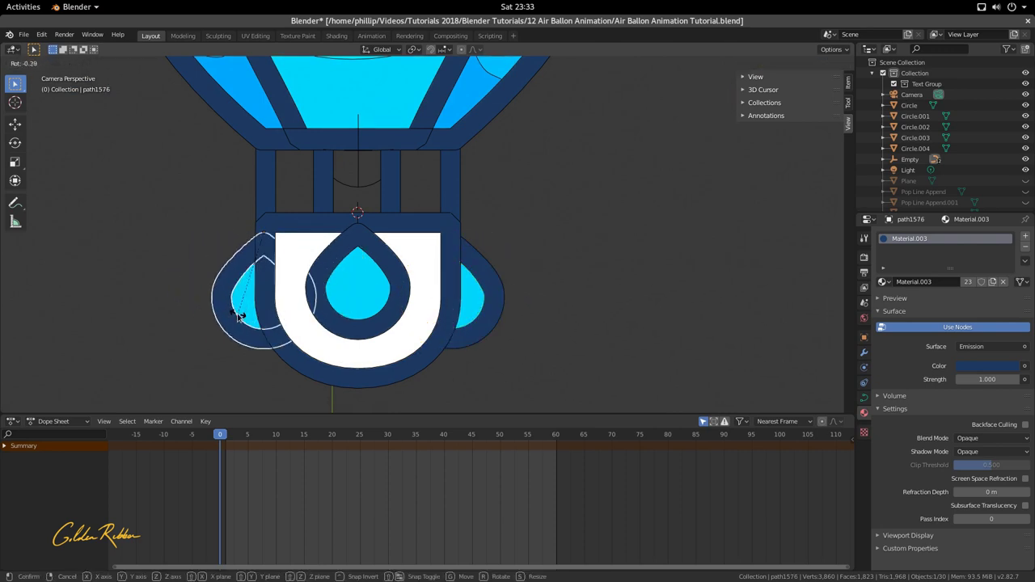
pyautogui.press('Escape')
# - Select the empty between the envelope and the basket, and show its object transform properties
pyautogui.scroll(-2, 383, 259)
pyautogui.scroll(1, 382, 260)
pyautogui.scroll(-2, 380, 264)
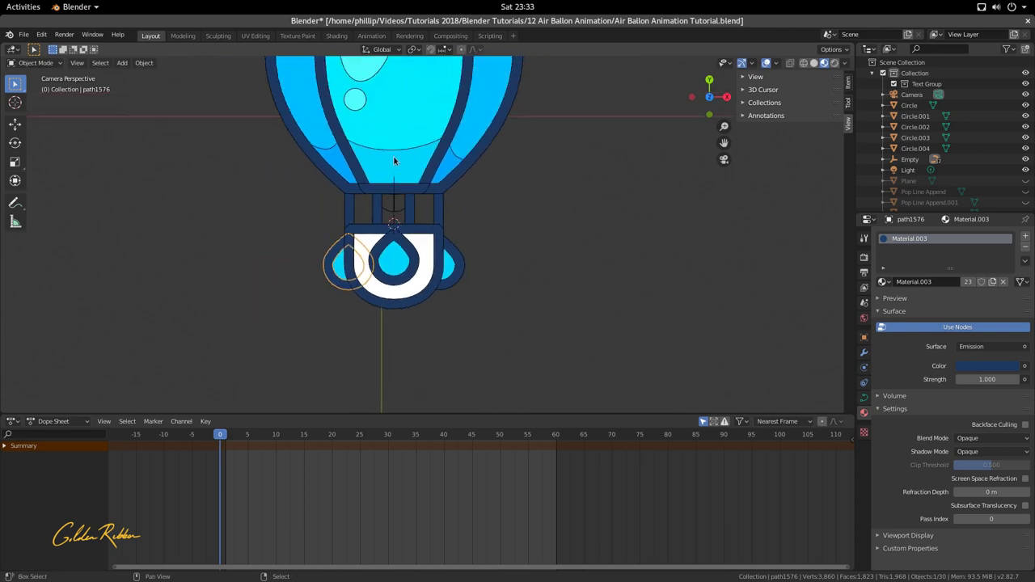
pyautogui.keyDown('shift'); pyautogui.moveTo(380, 264); pyautogui.dragTo(389, 307, button='middle'); pyautogui.keyUp('shift')
pyautogui.click(373, 332)
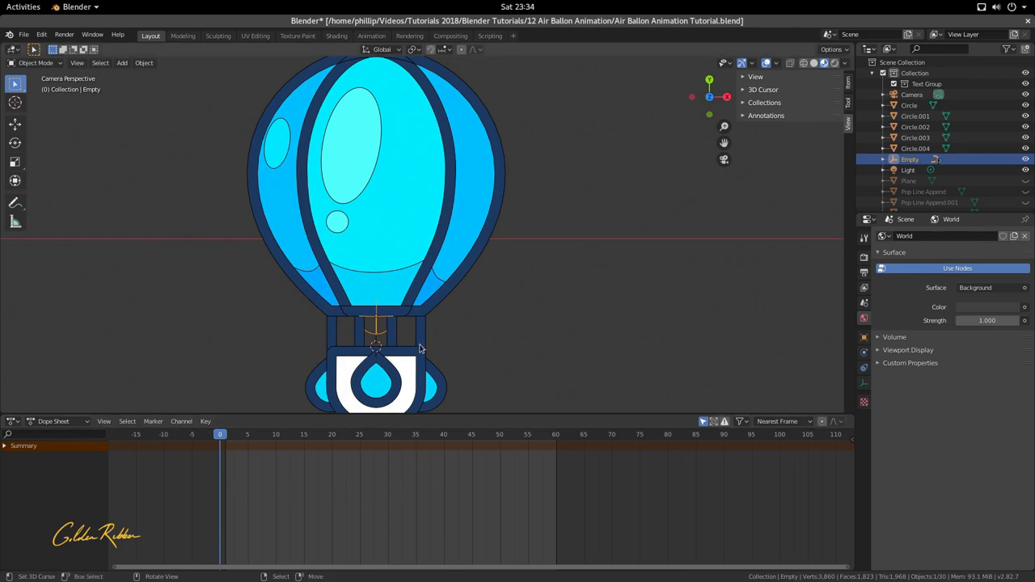
pyautogui.scroll(-2, 427, 343)
pyautogui.click(864, 338)
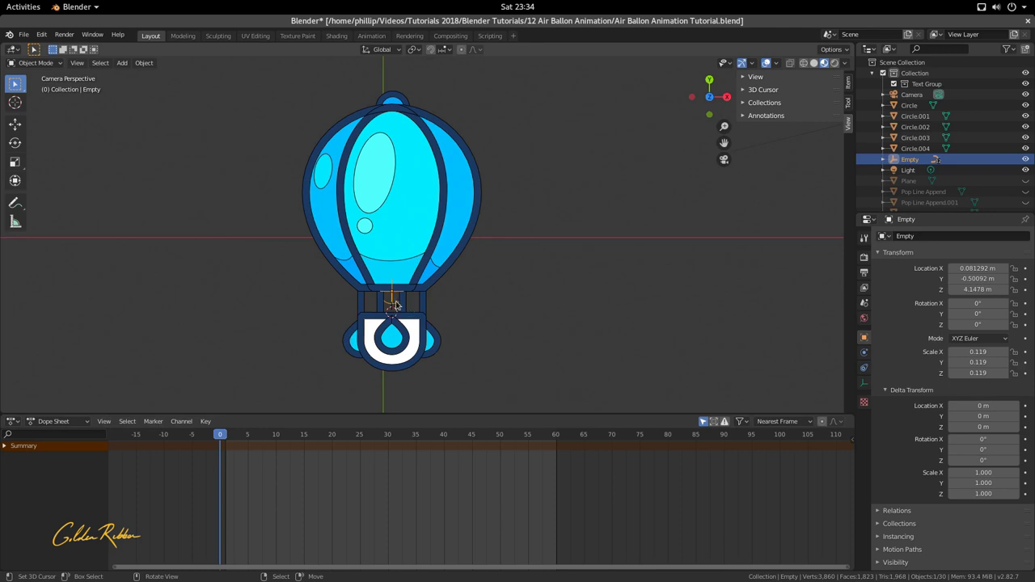
pyautogui.rightClick(967, 279)
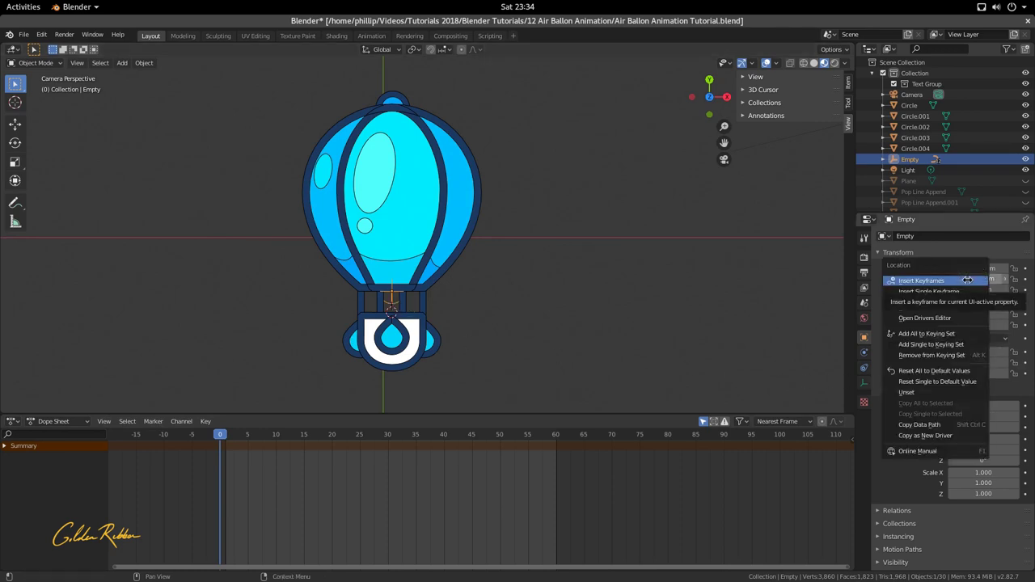
pyautogui.click(967, 280)
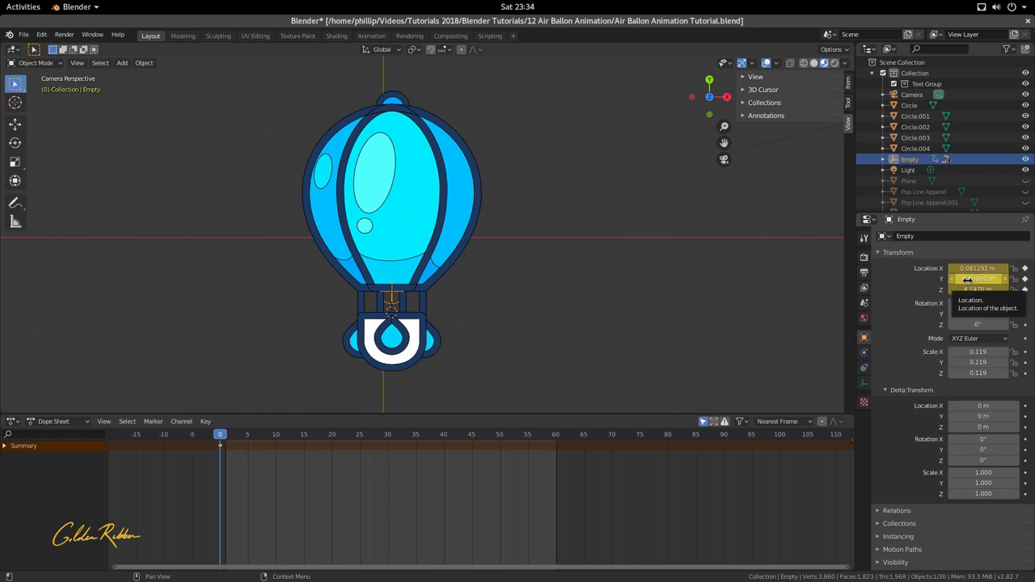
pyautogui.hotkey('alt', 'i')
# - Insert a single keyframe on the empty's Location Y at frame 0, and another at frame 30 with Y set to -0.37092 m
pyautogui.rightClick(967, 280)
pyautogui.click(960, 290)
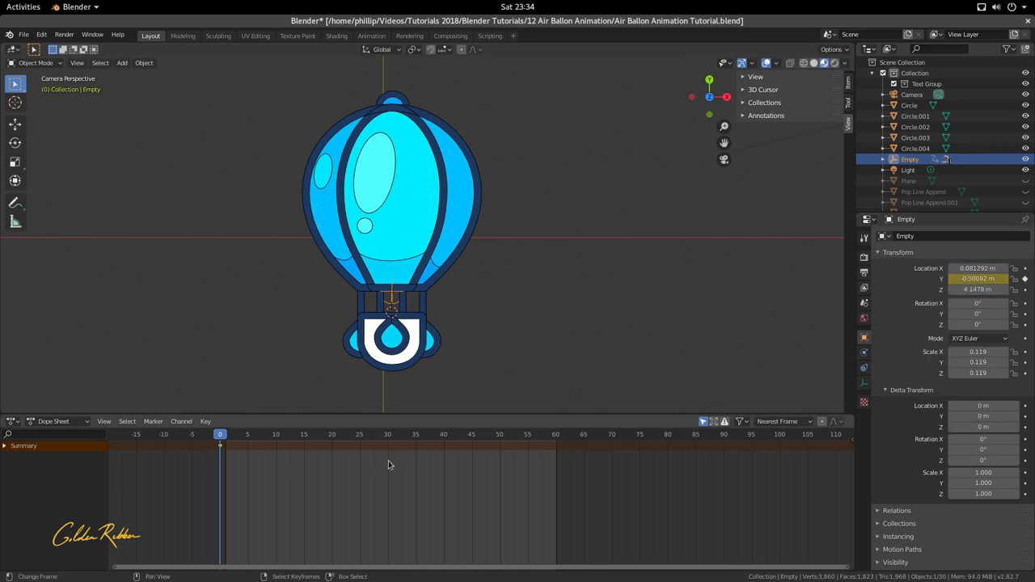
pyautogui.moveTo(217, 495); pyautogui.dragTo(386, 526)
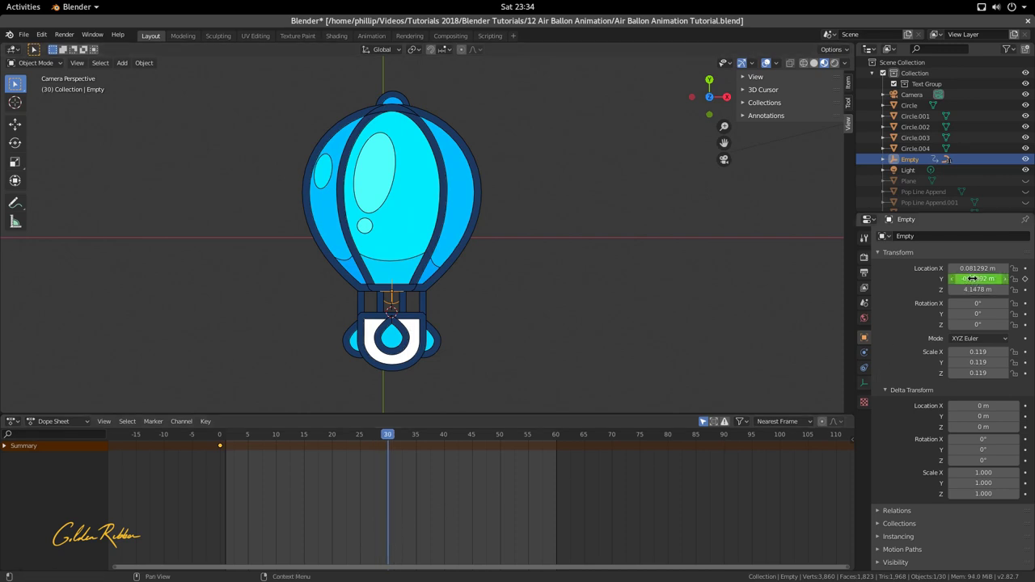
pyautogui.moveTo(978, 278); pyautogui.dragTo(942, 279)
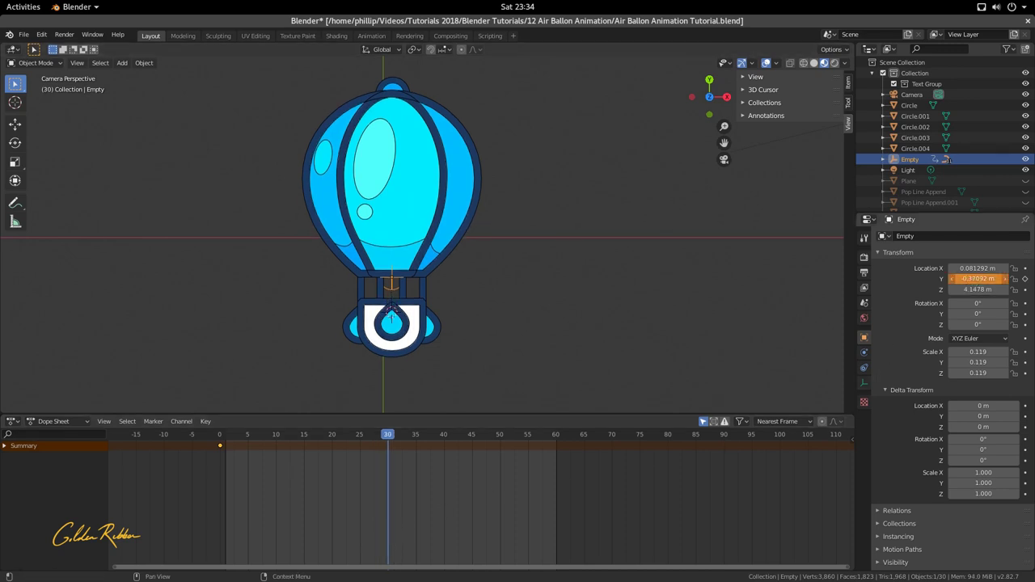
pyautogui.rightClick(972, 278)
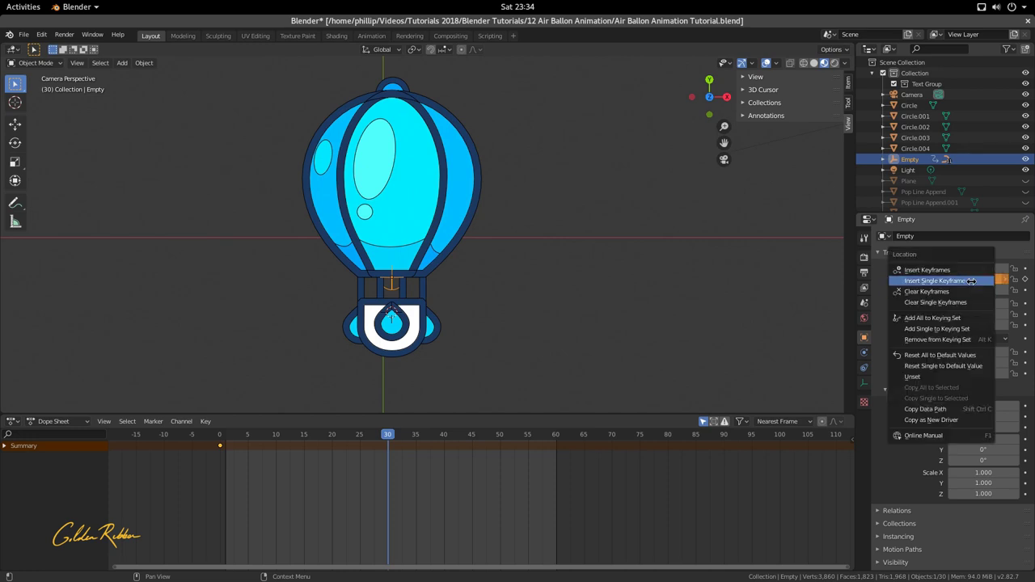
pyautogui.click(970, 281)
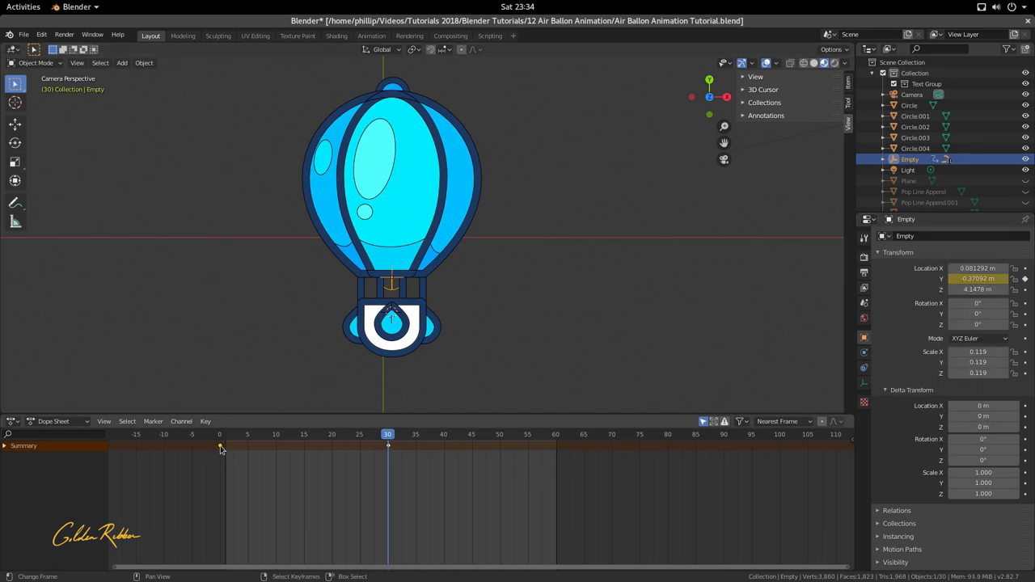
# - Duplicate the empty's frame 0 keyframe to frame 60, and play the animation to check the float loop
pyautogui.hotkey('shift', 'd')
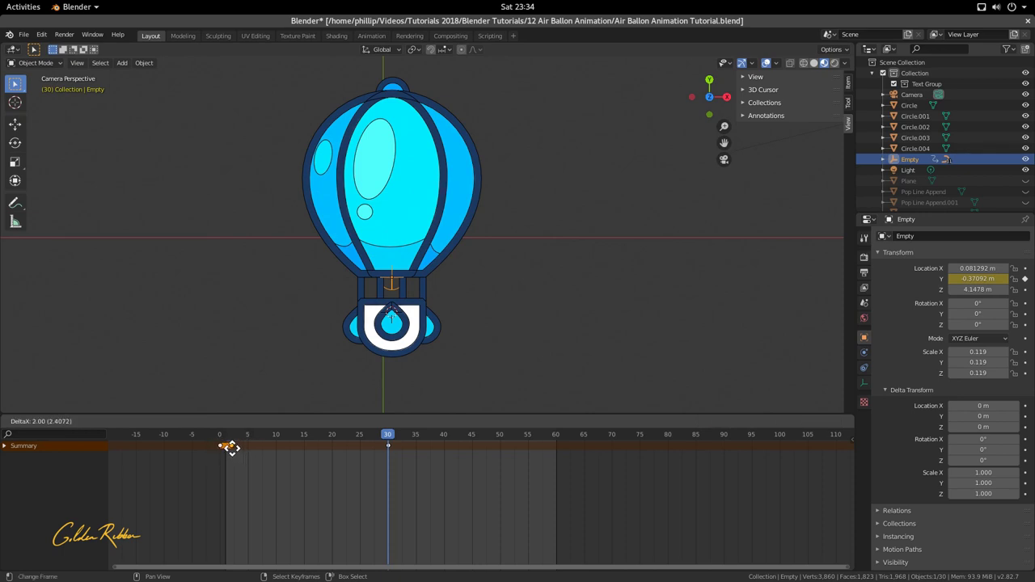
pyautogui.click(557, 463)
pyautogui.hotkey('shift', 'Left')
pyautogui.press('space')
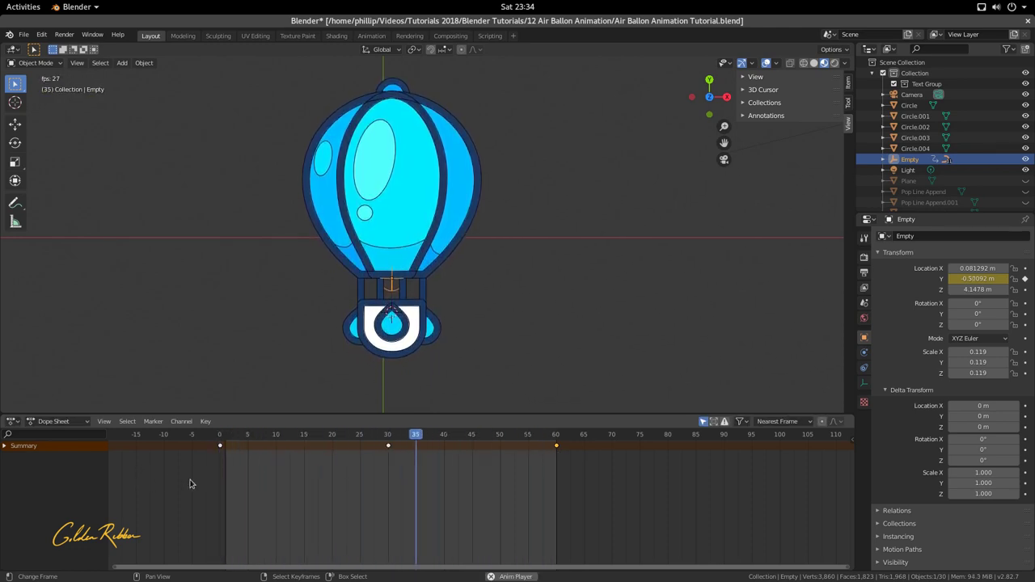
pyautogui.press('space')
pyautogui.click(219, 486)
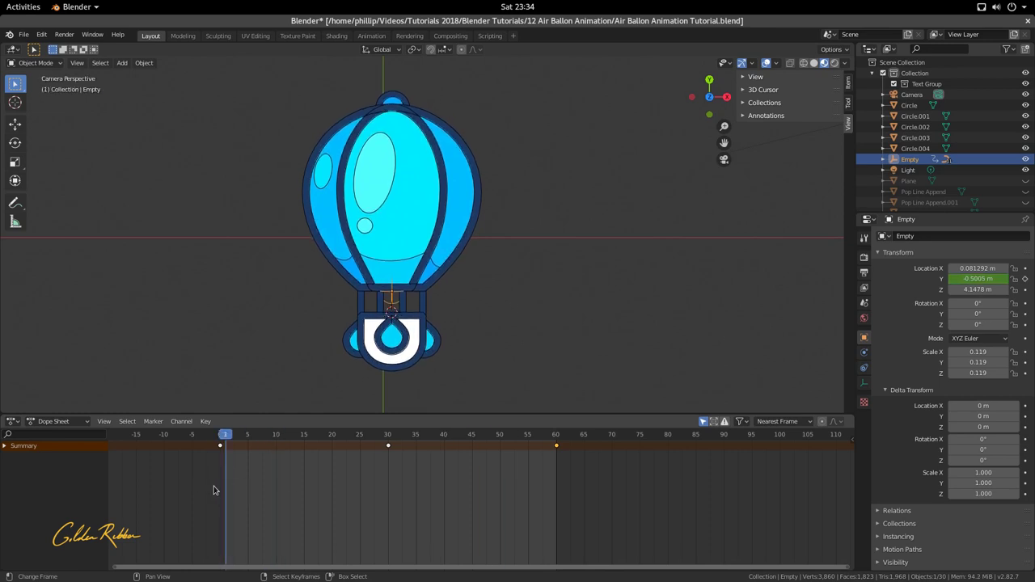
# - Select the envelope's highlight shape and test its Location Y and Scale Y, cancelling each change
pyautogui.scroll(2, 428, 174)
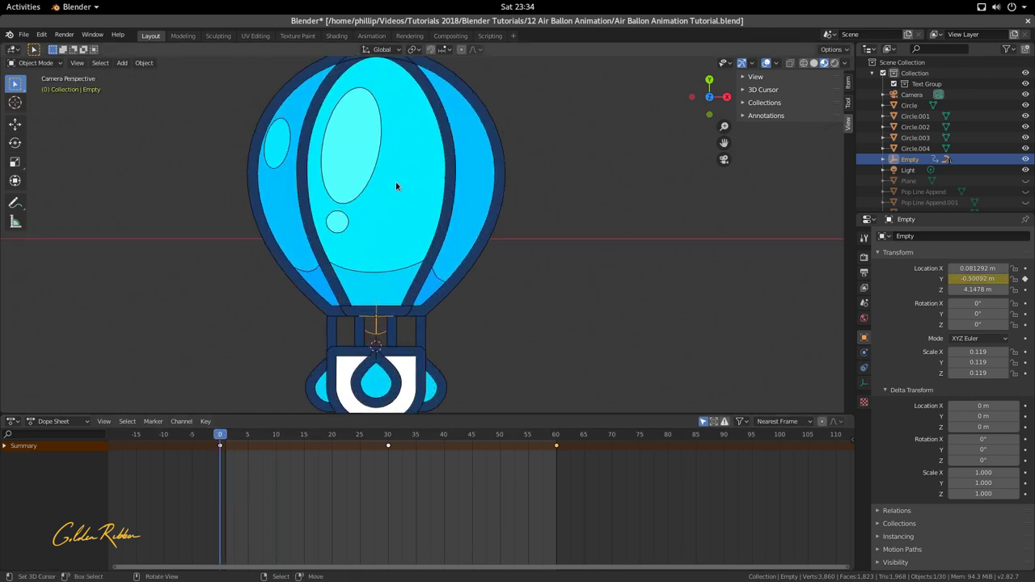
pyautogui.click(397, 186)
pyautogui.scroll(-2, 396, 186)
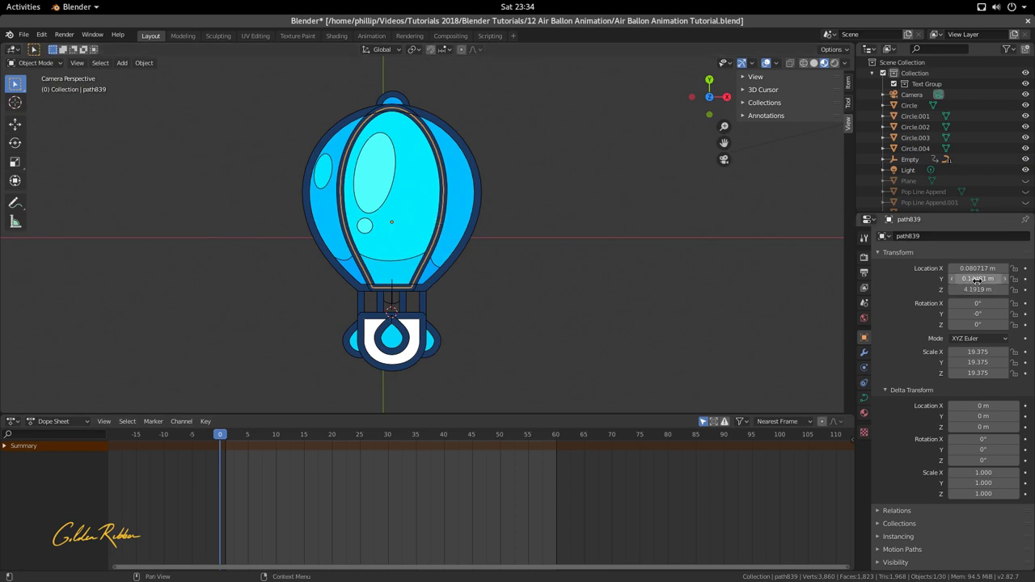
pyautogui.click(377, 165)
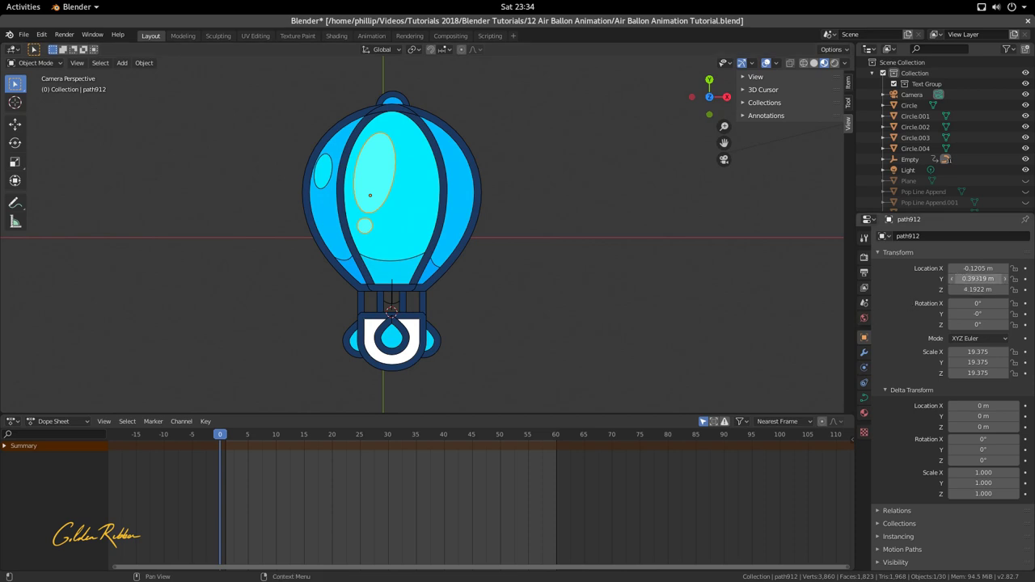
pyautogui.moveTo(951, 278)
pyautogui.mouseDown()
pyautogui.moveTo(966, 278)
pyautogui.moveTo(952, 278)
pyautogui.mouseUp()
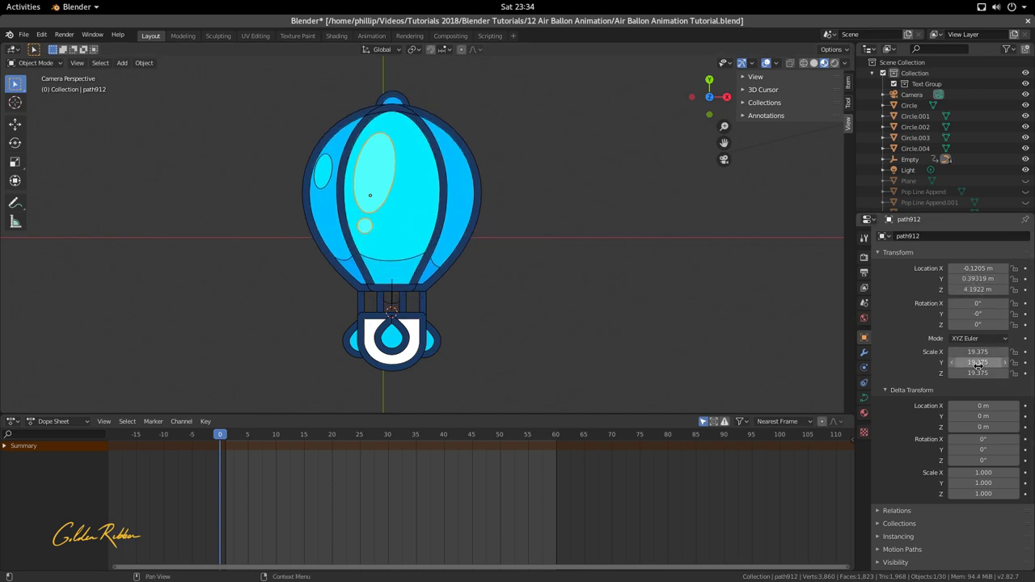
pyautogui.moveTo(978, 362)
pyautogui.mouseDown()
pyautogui.moveTo(951, 362)
pyautogui.moveTo(979, 362)
pyautogui.mouseUp()
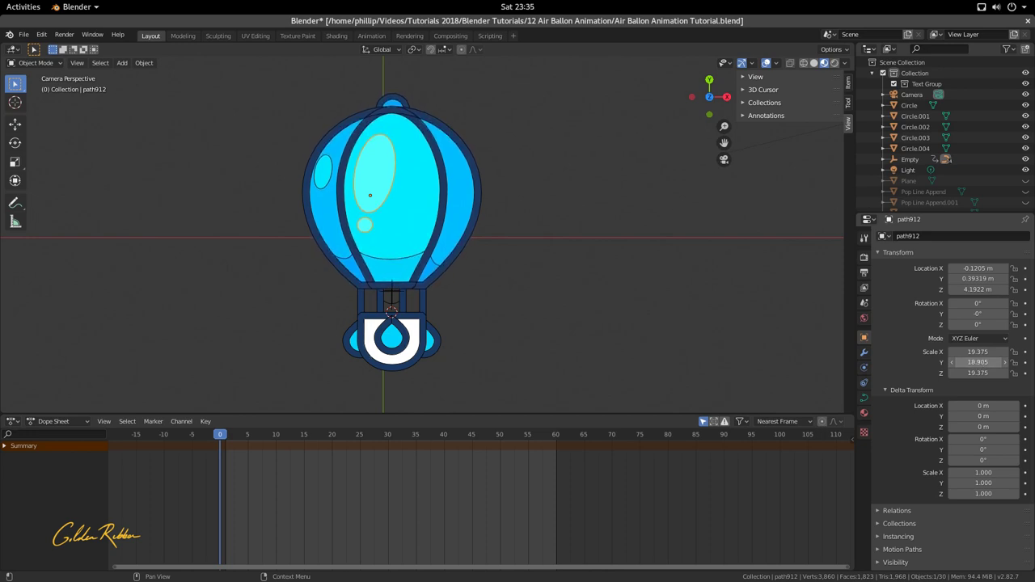
pyautogui.scroll(3, 409, 301)
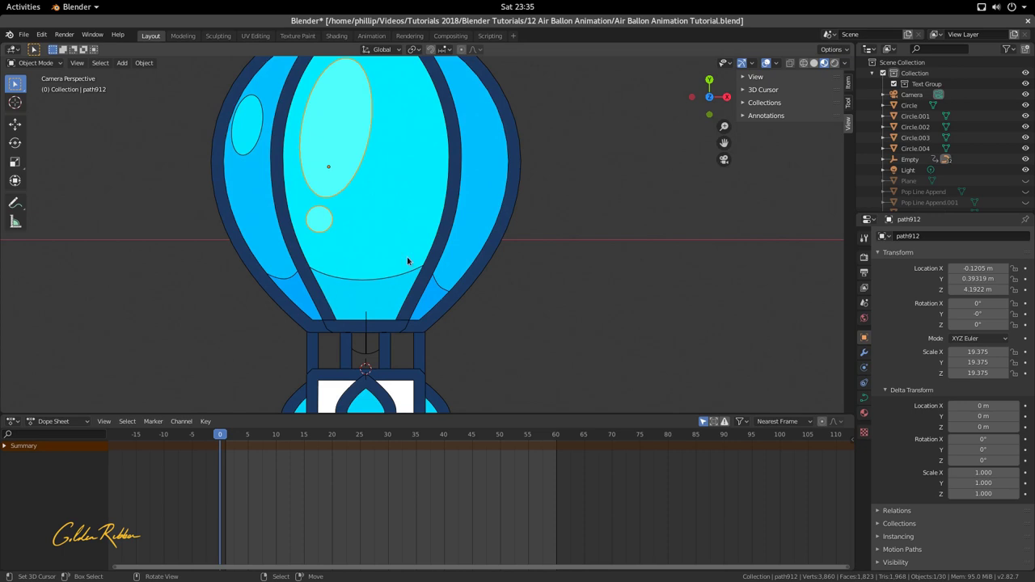
pyautogui.click(356, 329)
pyautogui.click(354, 326)
pyautogui.click(347, 167)
pyautogui.press('Tab')
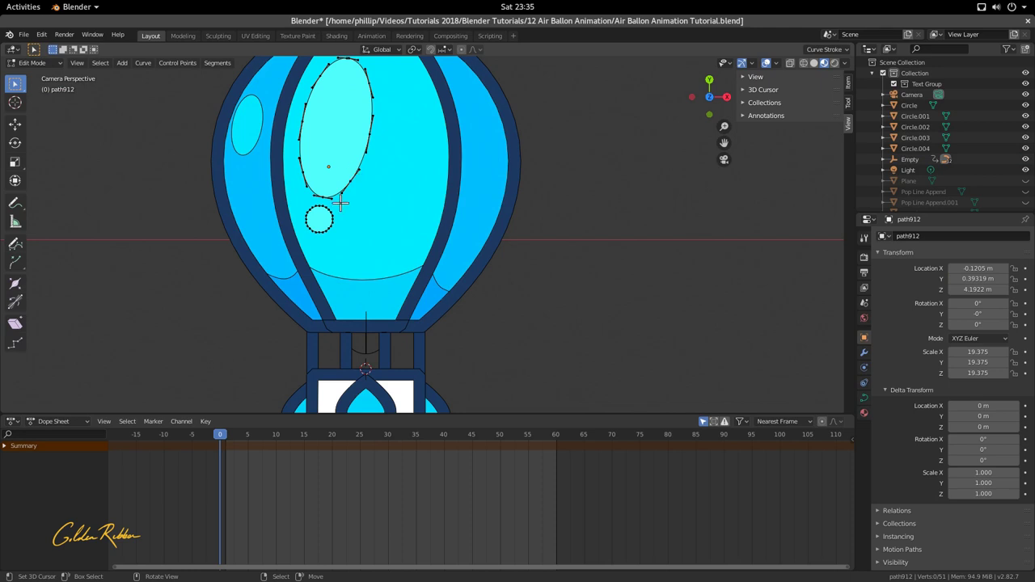
pyautogui.press('Tab')
# - Open the envelope outline and highlight together for editing, and snap the 3D cursor to the outline's bottom-edge middle control point
pyautogui.click(351, 326)
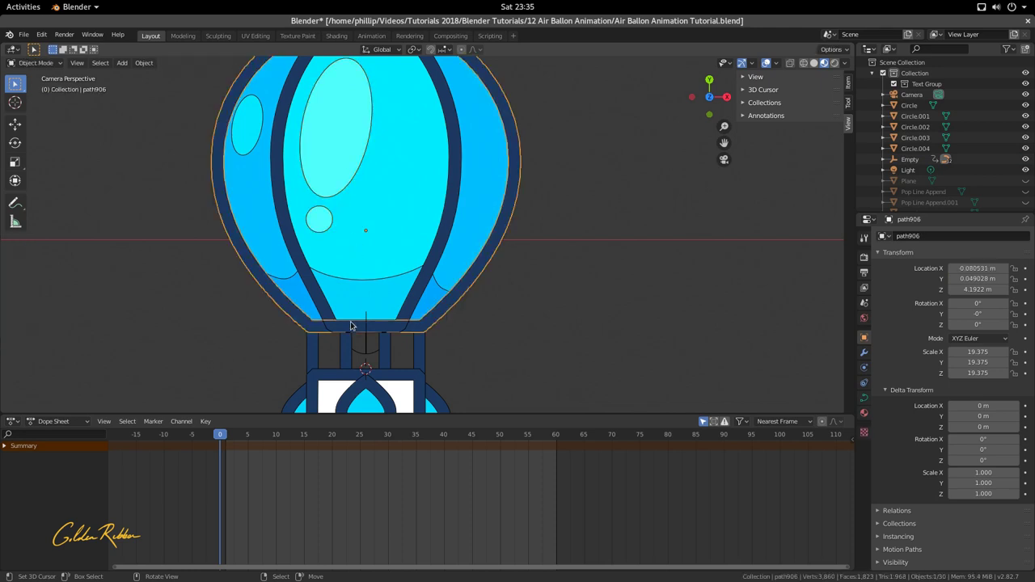
pyautogui.click(343, 173)
pyautogui.press('Tab')
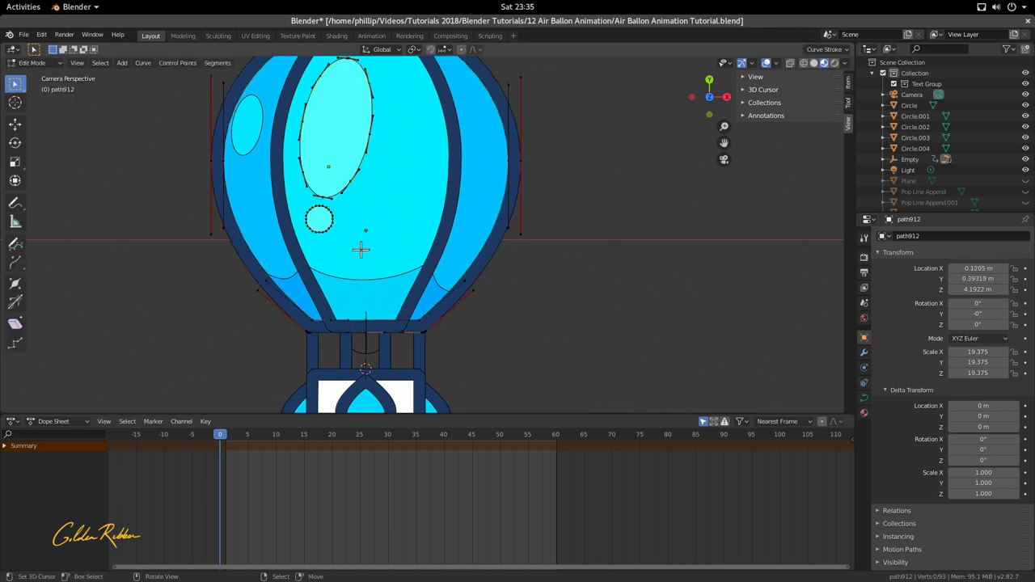
pyautogui.scroll(3, 374, 338)
pyautogui.keyDown('shift'); pyautogui.moveTo(375, 337); pyautogui.dragTo(369, 286, button='middle'); pyautogui.keyUp('shift')
pyautogui.scroll(4, 393, 222)
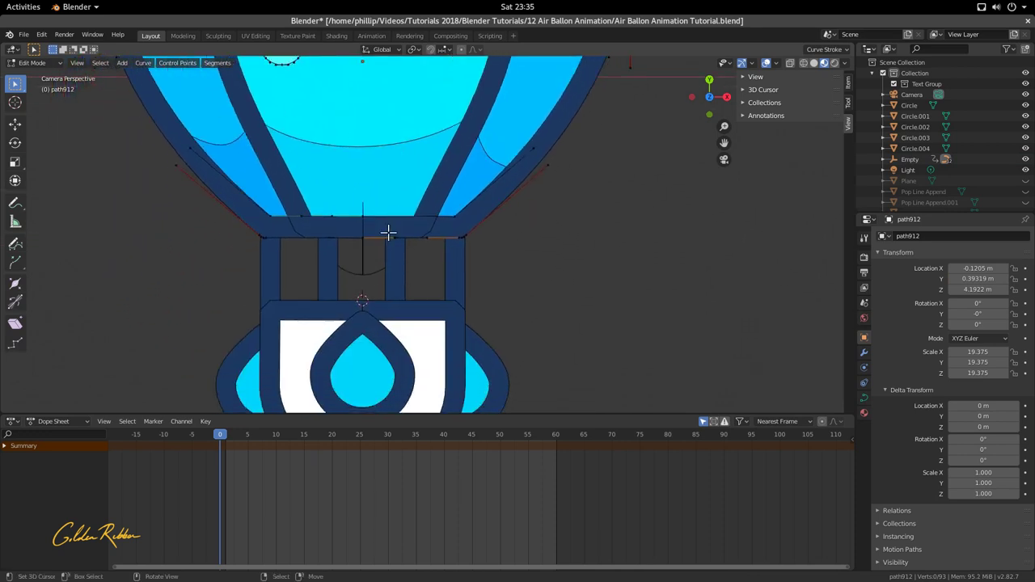
pyautogui.click(313, 247)
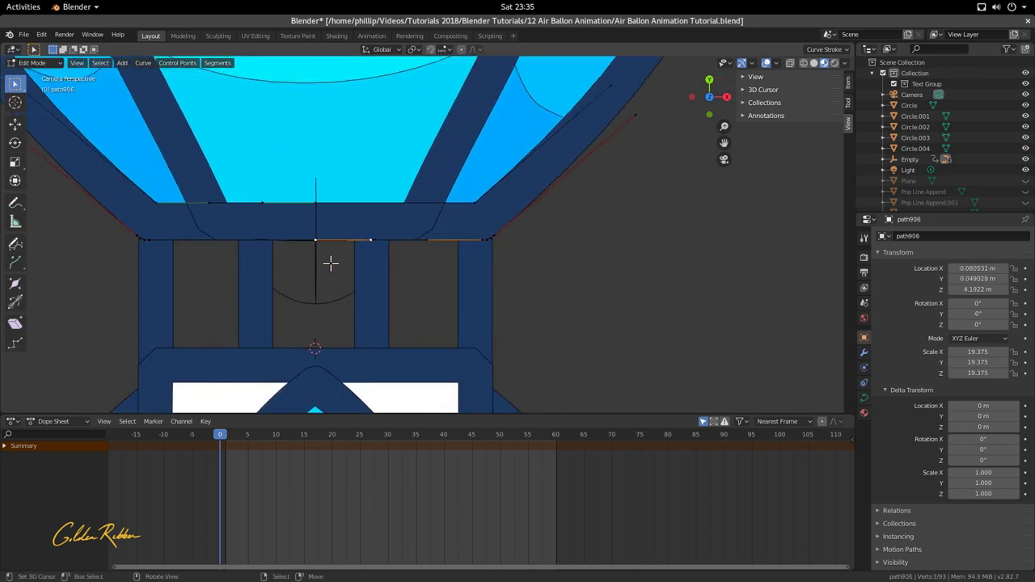
pyautogui.scroll(-5, 329, 263)
pyautogui.hotkey('shift', 's')
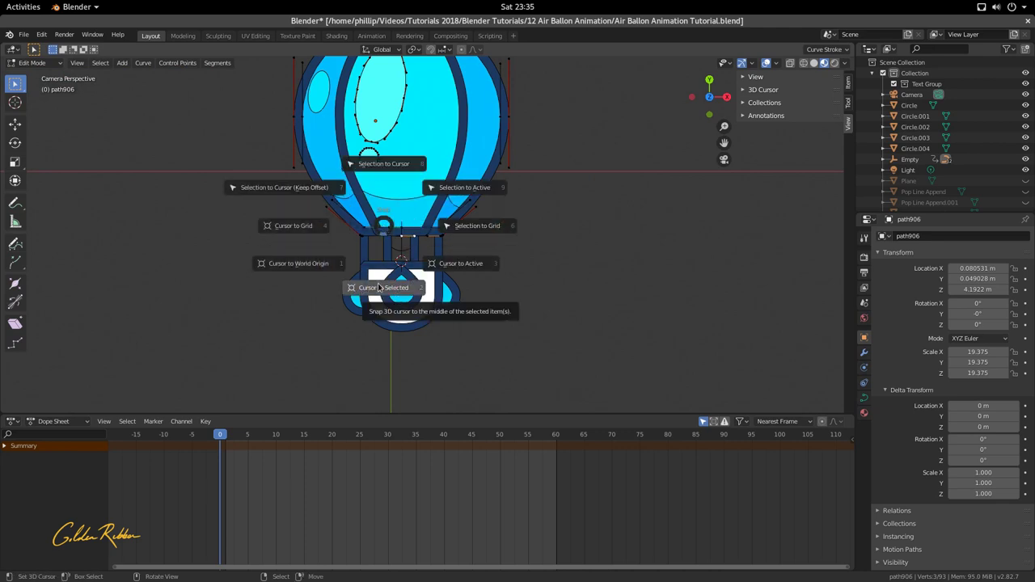
pyautogui.click(378, 288)
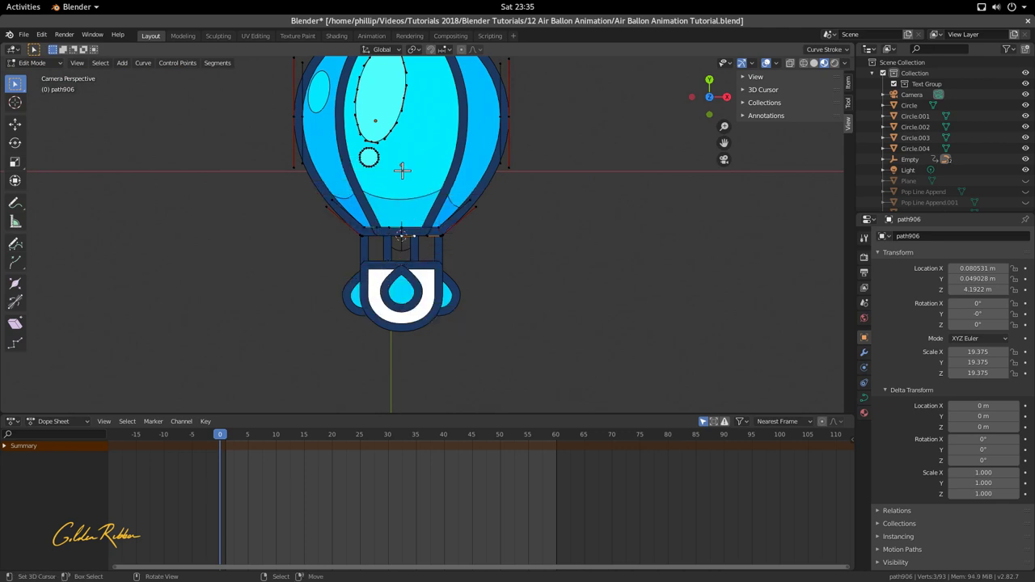
# - Return to Object Mode and set the origin of the envelope's highlight shape to the 3D cursor
pyautogui.press('Tab')
pyautogui.click(385, 101)
pyautogui.keyDown('shift'); pyautogui.moveTo(416, 88); pyautogui.dragTo(336, 229, button='middle'); pyautogui.keyUp('shift')
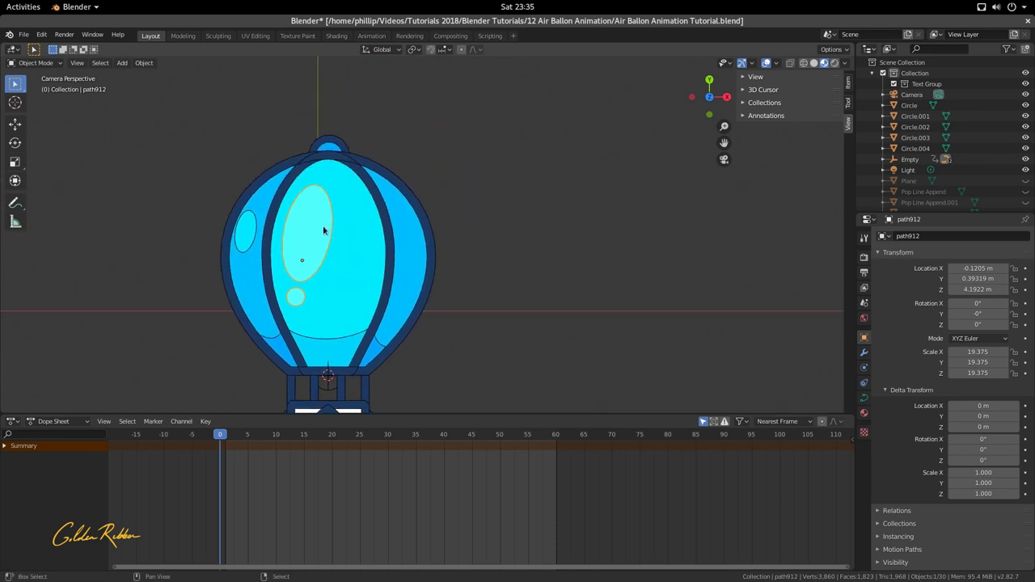
pyautogui.scroll(-1, 335, 230)
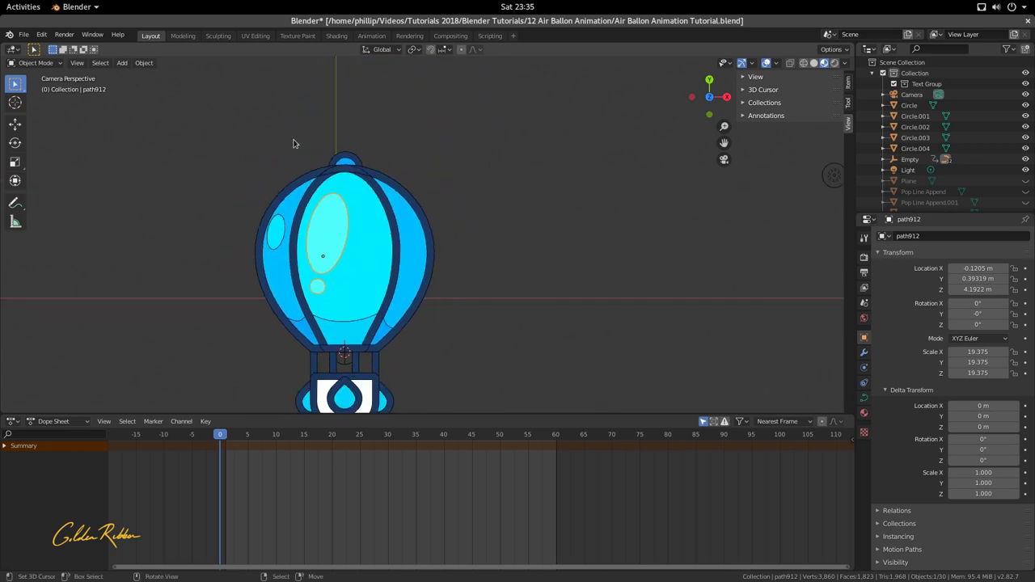
pyautogui.click(144, 62)
pyautogui.moveTo(162, 86)
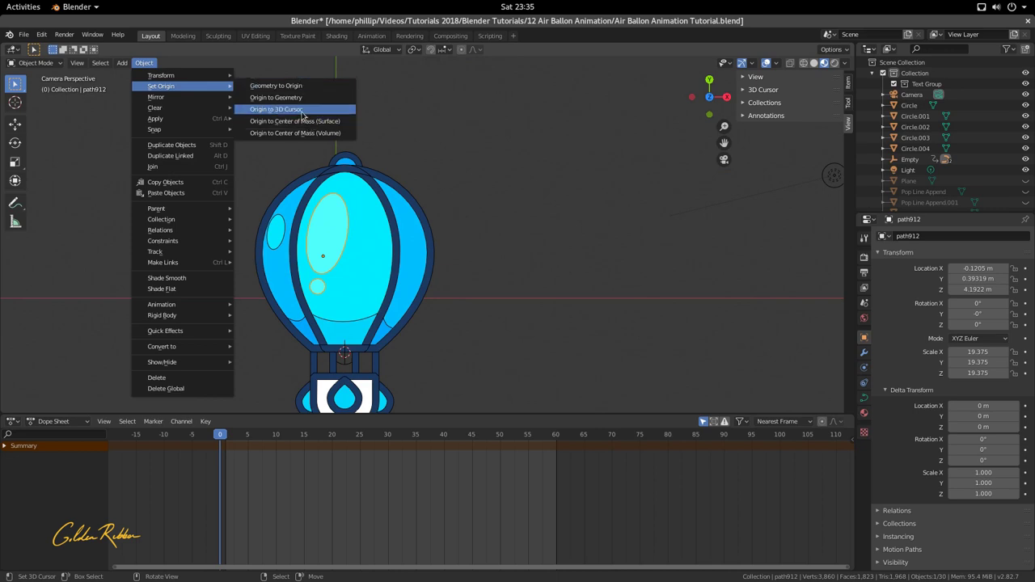
pyautogui.click(303, 121)
# - Test-scale the envelope through its highlight shape around the new origin, cancelling the scaling
pyautogui.scroll(-2, 388, 230)
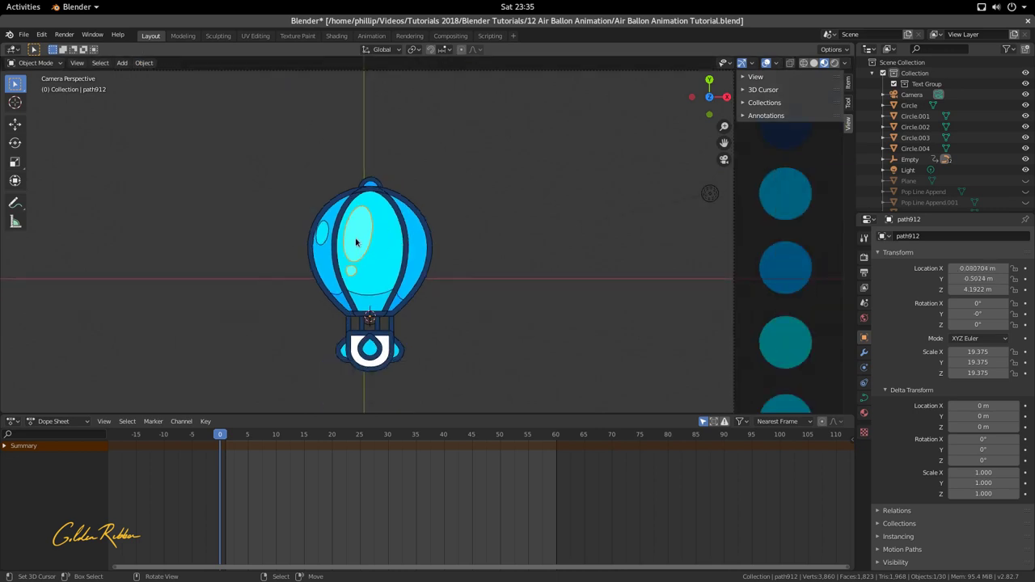
pyautogui.press('s')
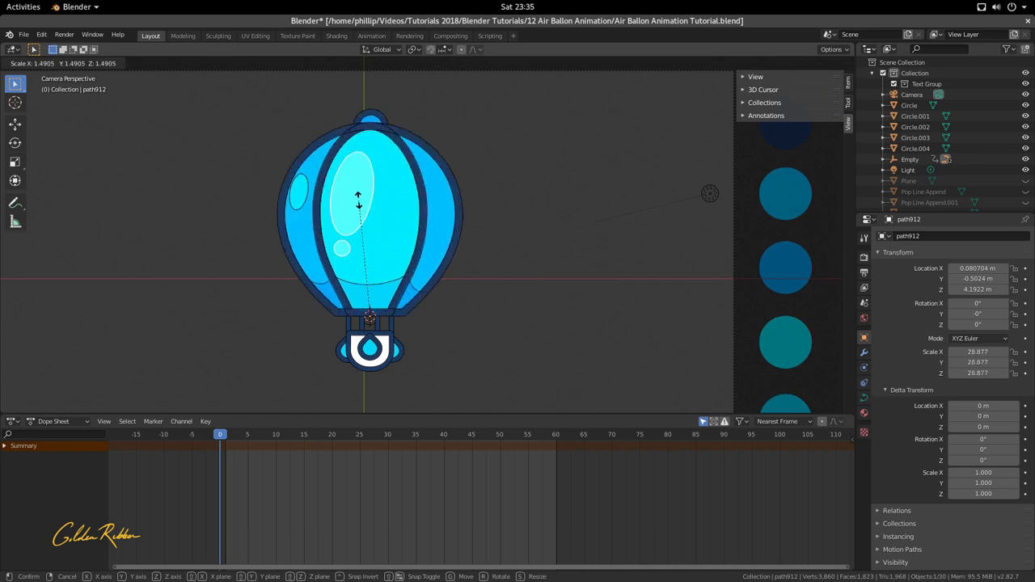
pyautogui.press('Escape')
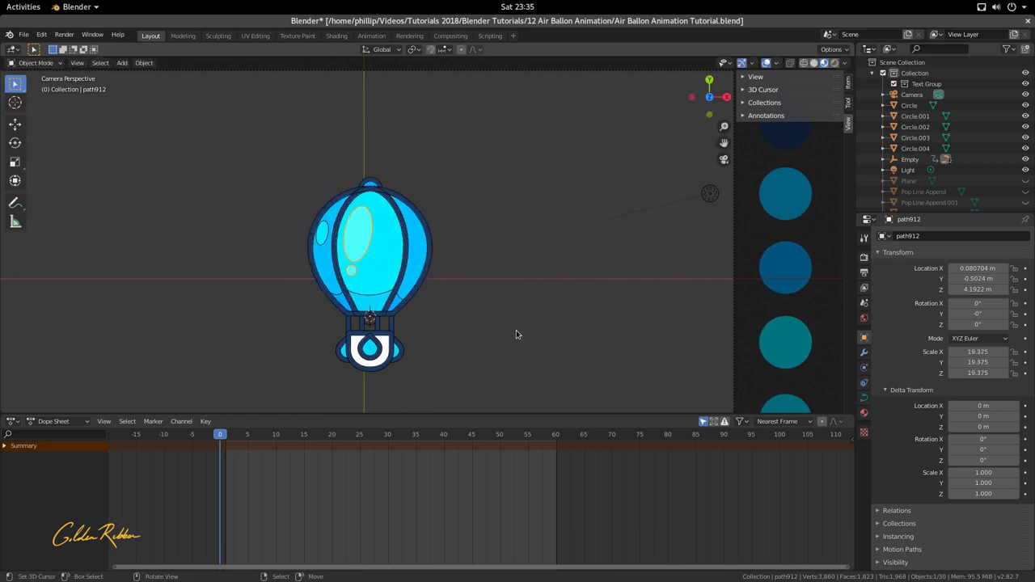
# - Insert single keyframes on the highlight shape's Scale Y, with 18.045 at frame 0 and 19.855 at frame 30
pyautogui.moveTo(973, 363); pyautogui.dragTo(961, 363)
pyautogui.moveTo(978, 363); pyautogui.dragTo(958, 363)
pyautogui.rightClick(977, 363)
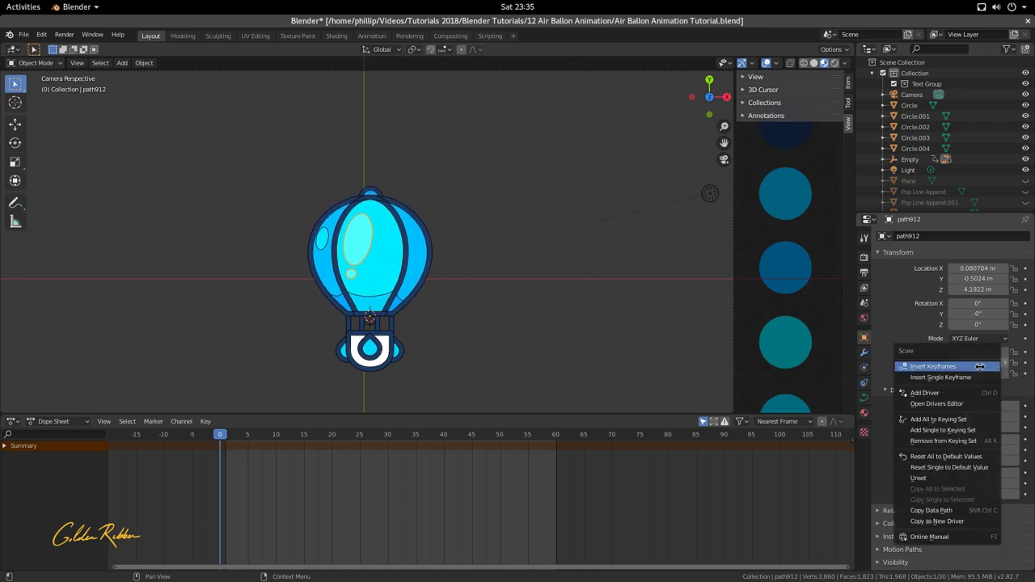
pyautogui.click(978, 376)
pyautogui.moveTo(235, 499); pyautogui.dragTo(391, 560)
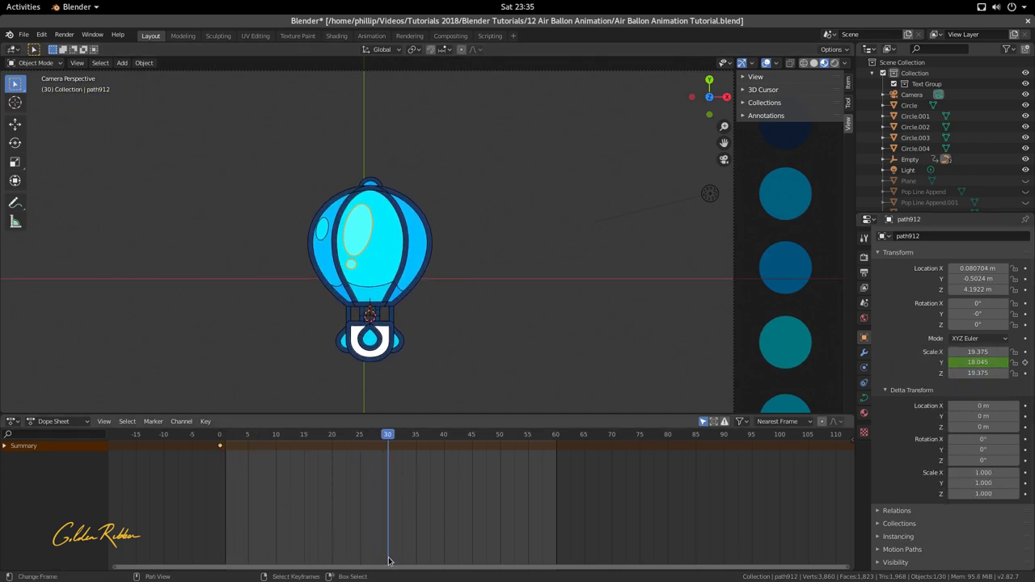
pyautogui.moveTo(978, 363); pyautogui.dragTo(1026, 362)
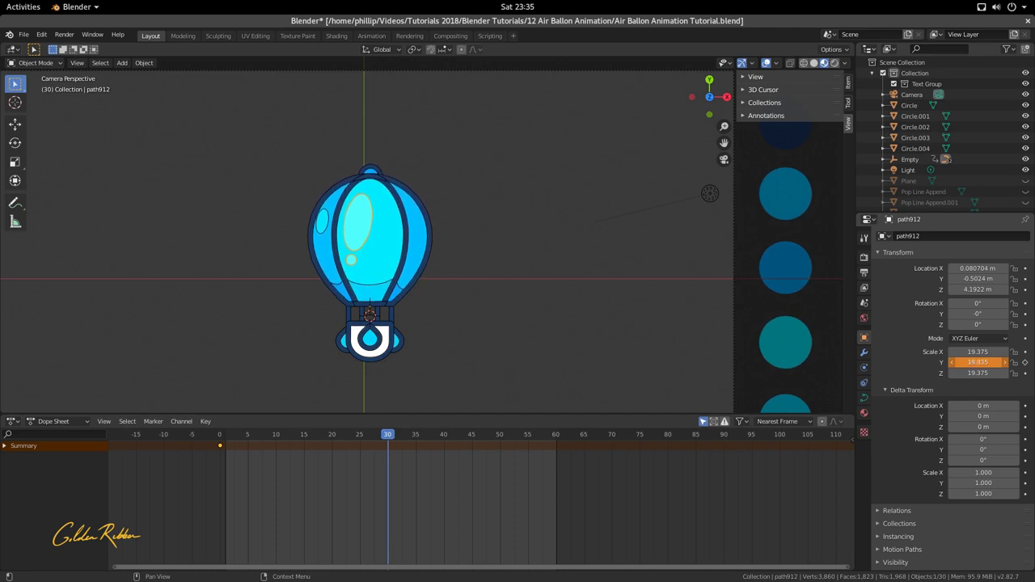
pyautogui.rightClick(970, 364)
pyautogui.click(969, 364)
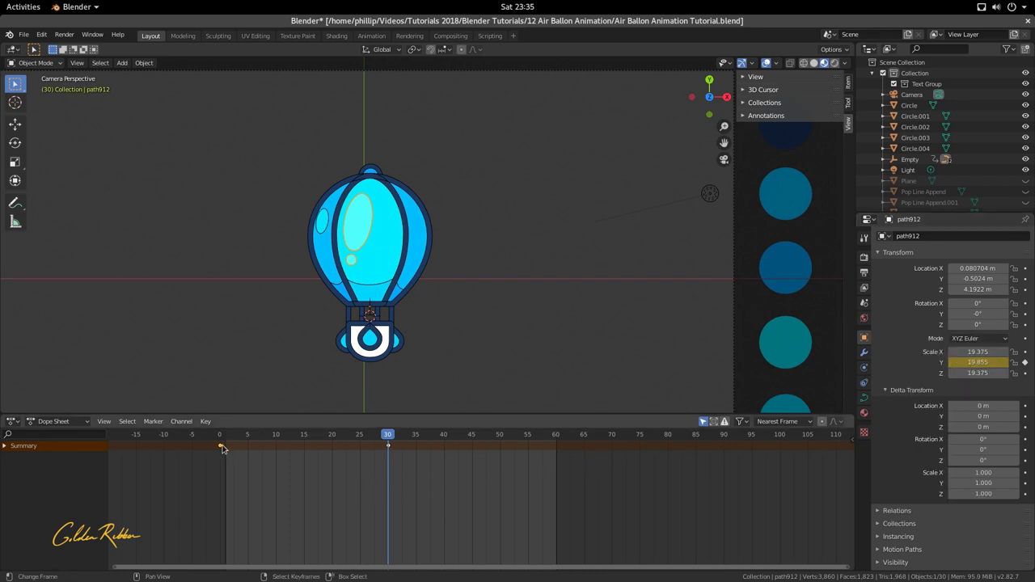
# - Duplicate the highlight shape's frame 0 scale keyframe to frame 60, and play the animation to check the stretching
pyautogui.hotkey('shift', 'd')
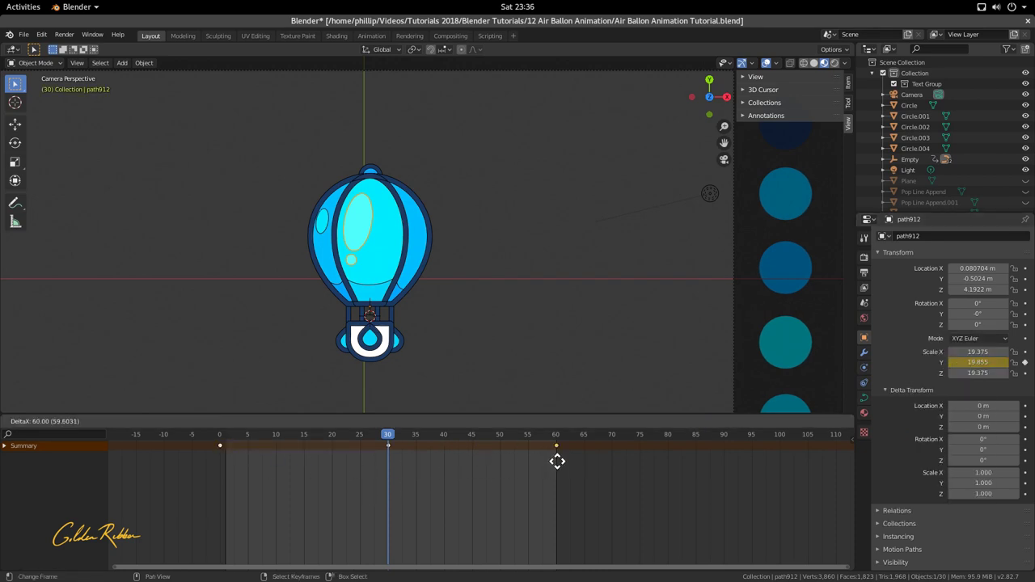
pyautogui.click(557, 461)
pyautogui.hotkey('shift', 'Left')
pyautogui.press('space')
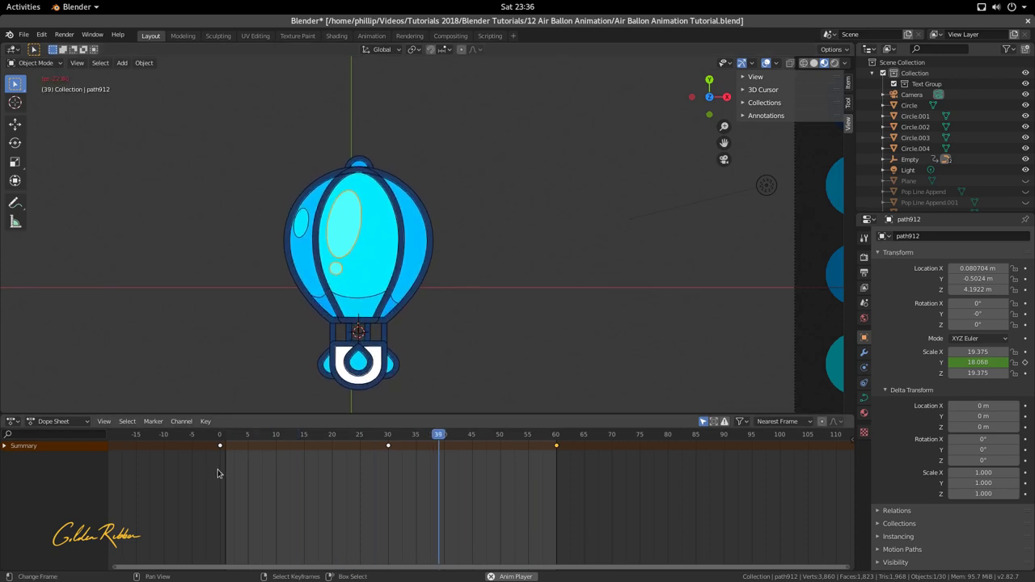
pyautogui.press('space')
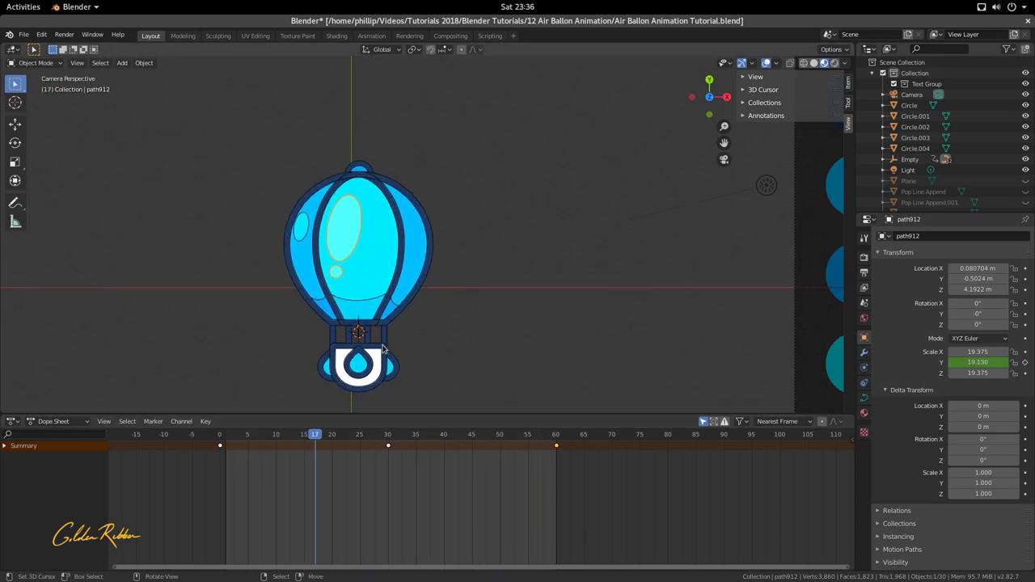
# - Insert a single keyframe at frame 0 on the highlight shape's Location Y of -0.5024 m
pyautogui.scroll(7, 385, 346)
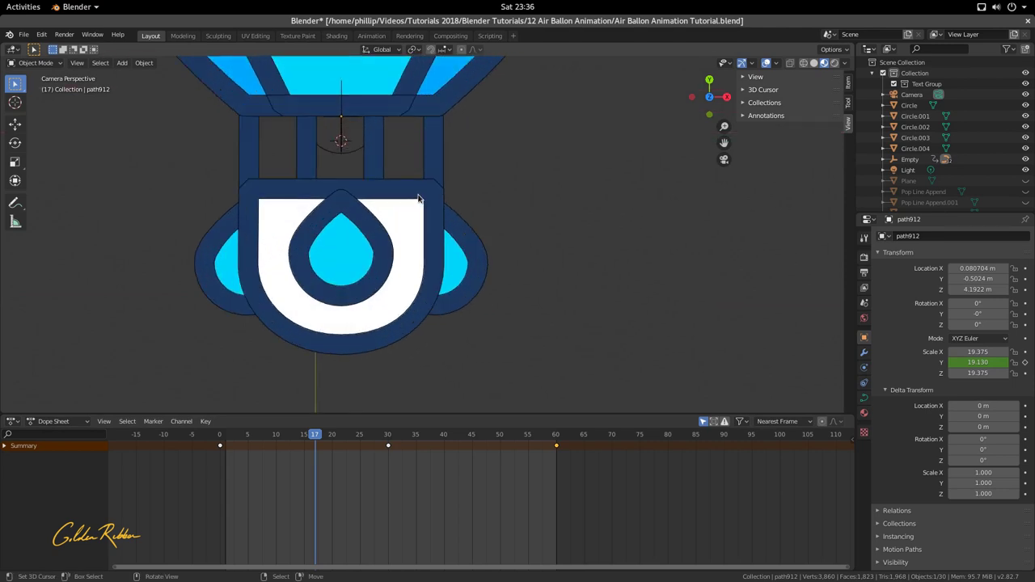
pyautogui.scroll(-4, 400, 253)
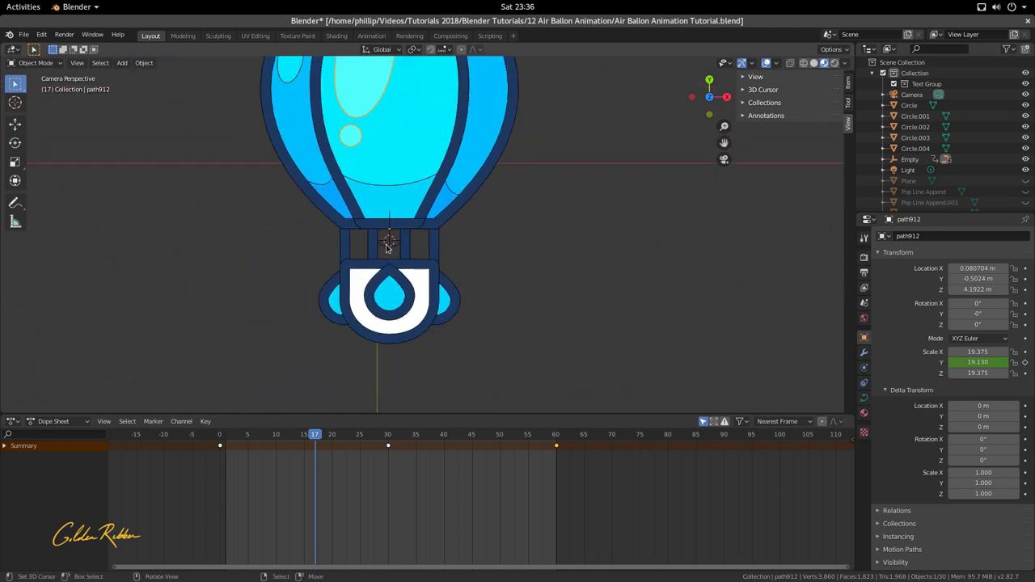
pyautogui.click(377, 224)
pyautogui.click(374, 100)
pyautogui.scroll(-3, 399, 198)
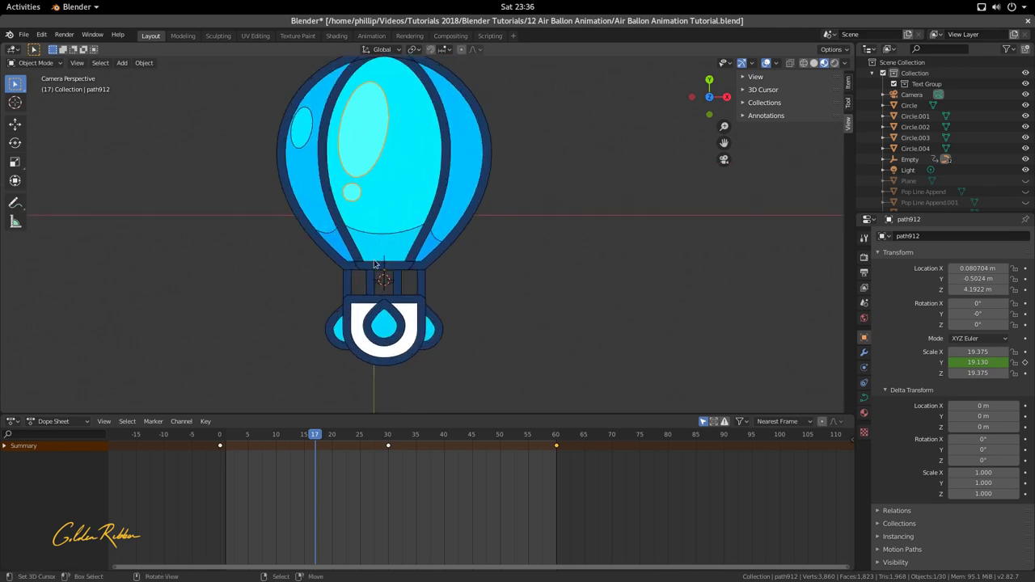
pyautogui.moveTo(242, 482); pyautogui.dragTo(210, 485)
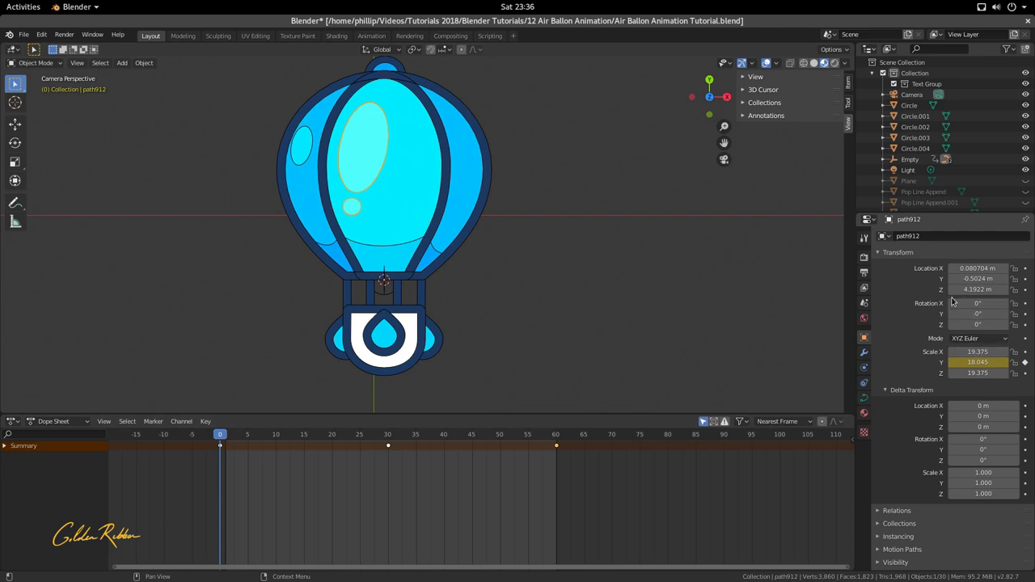
pyautogui.rightClick(974, 282)
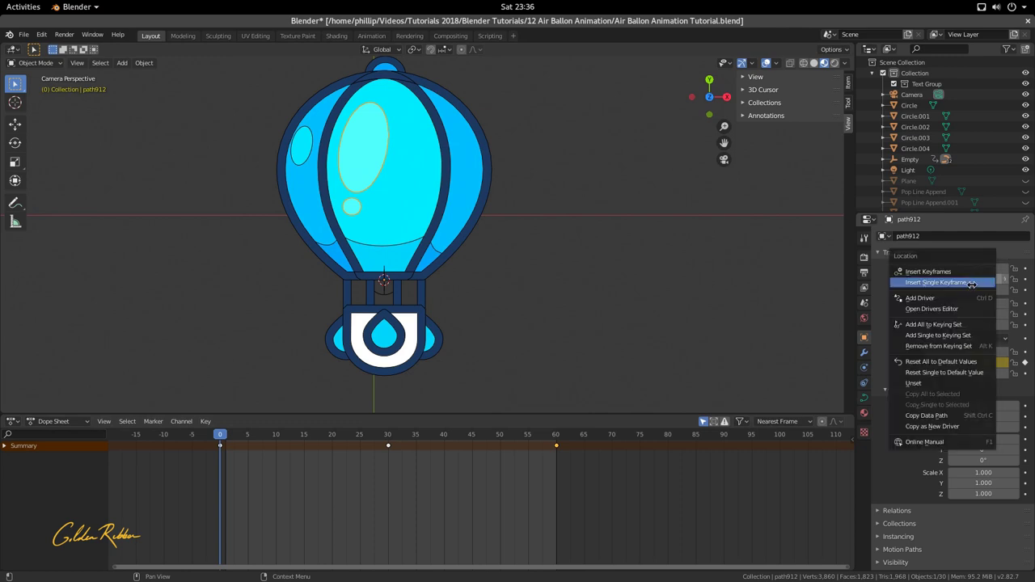
pyautogui.click(972, 283)
# - At frame 30, set the highlight shape's Location Y to -0.4724 m and insert a single keyframe for it
pyautogui.moveTo(239, 494); pyautogui.dragTo(386, 518)
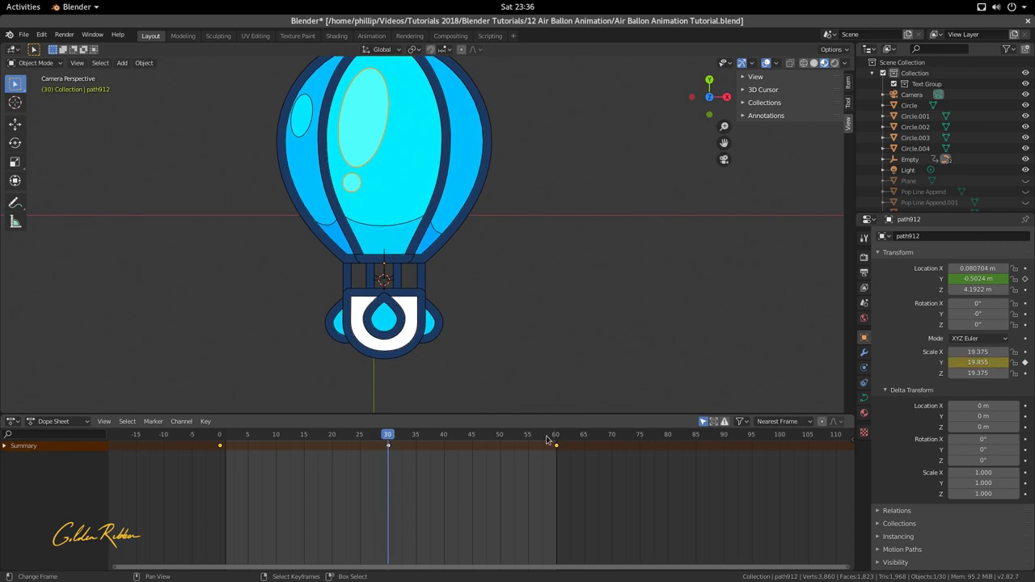
pyautogui.moveTo(979, 278); pyautogui.dragTo(990, 278)
pyautogui.rightClick(963, 278)
pyautogui.click(964, 277)
# - Duplicate the highlight shape's frame 0 keyframes to frame 60, and play the animation to check the motion
pyautogui.moveTo(397, 497); pyautogui.dragTo(554, 527)
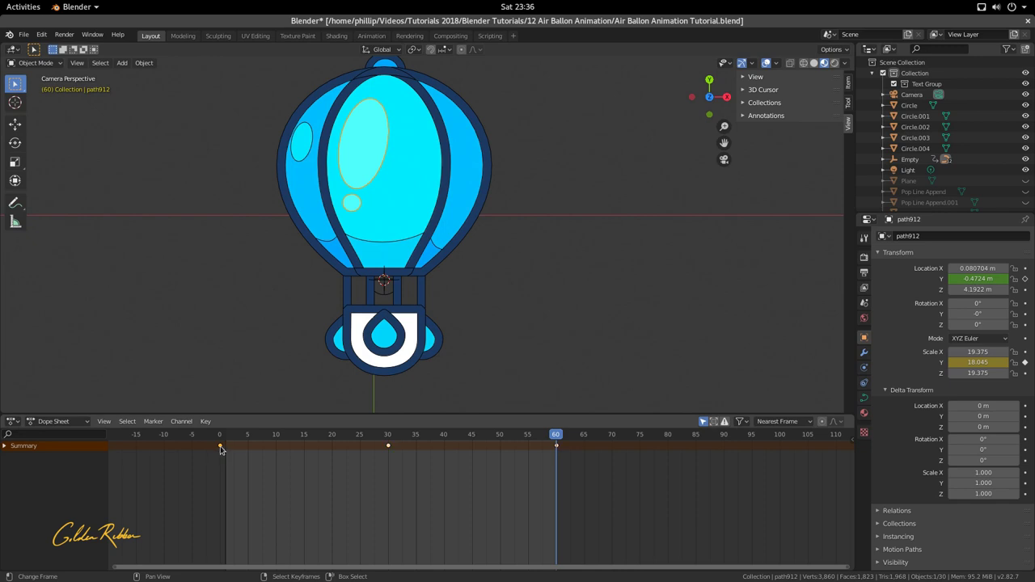
pyautogui.hotkey('shift', 'd')
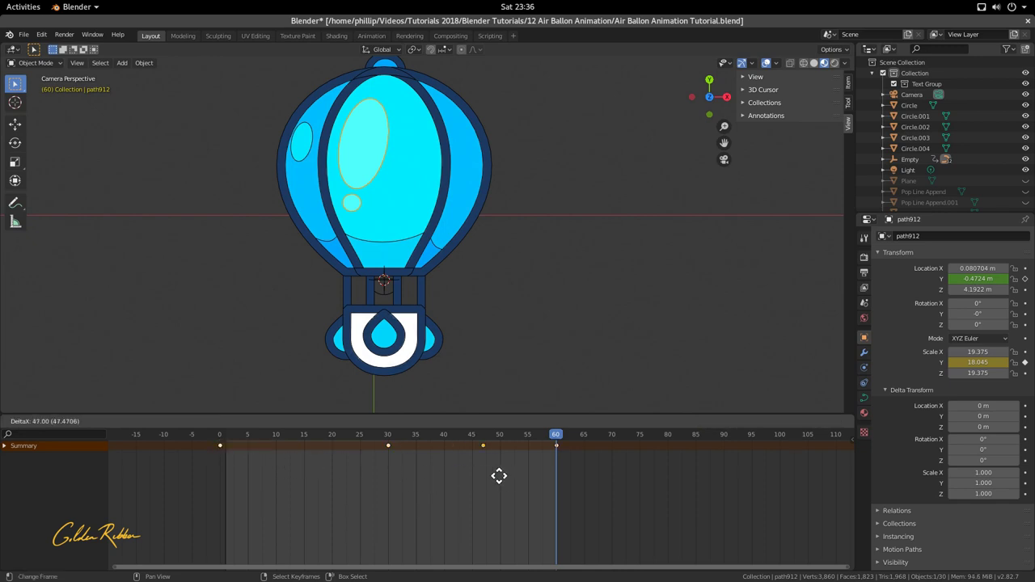
pyautogui.click(555, 469)
pyautogui.hotkey('shift', 'Left')
pyautogui.press('space')
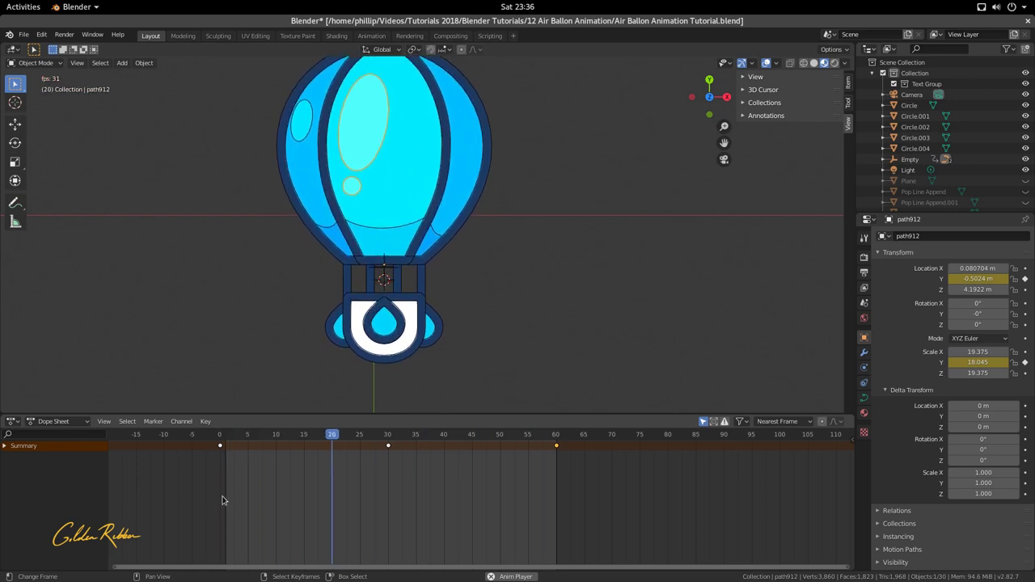
pyautogui.press('space')
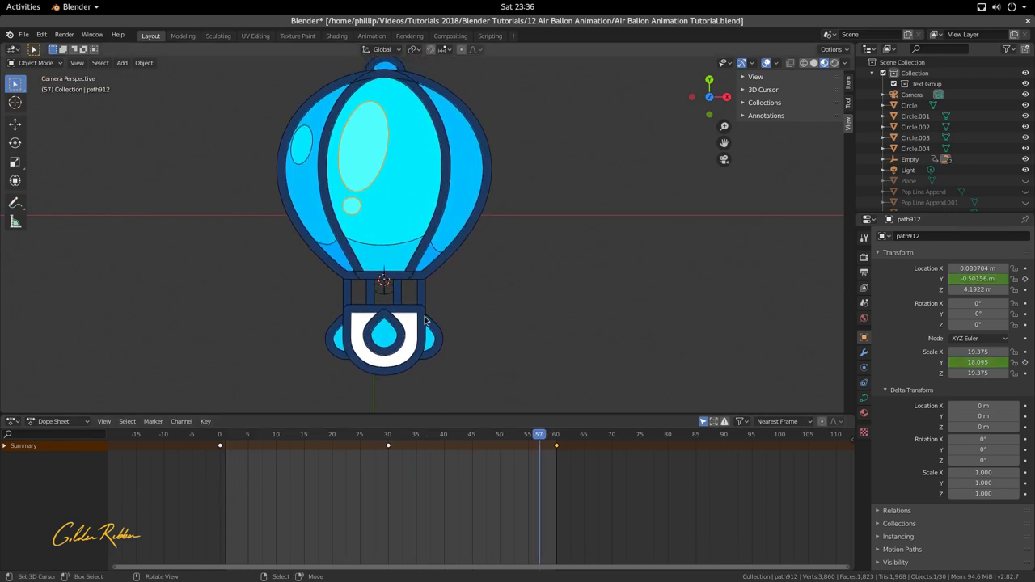
# - Select the basket and insert a single keyframe at frame 0 on its Rotation Z of 0°
pyautogui.click(391, 353)
pyautogui.click(334, 334)
pyautogui.hotkey('shift', 'Left')
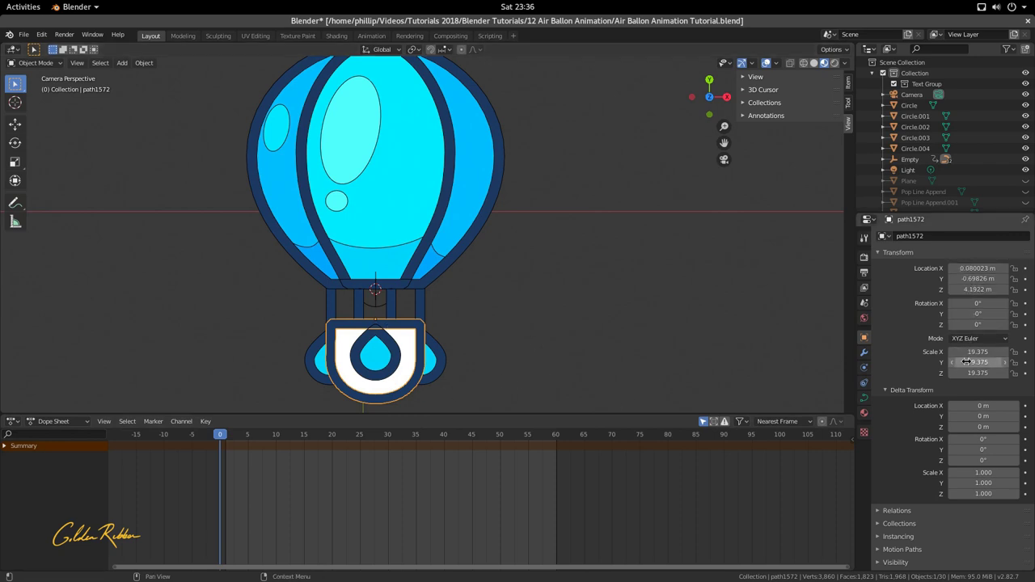
pyautogui.rightClick(975, 322)
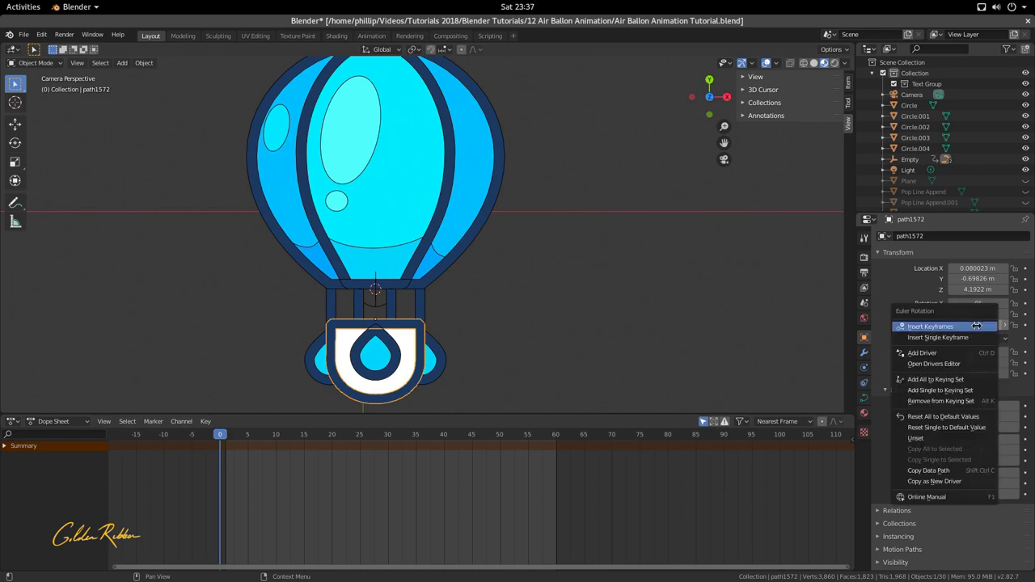
pyautogui.click(976, 337)
# - At frame 30, rotate the basket to a Rotation Z of about -5.42° and insert a single keyframe for it
pyautogui.moveTo(249, 485); pyautogui.dragTo(387, 497)
pyautogui.press('r')
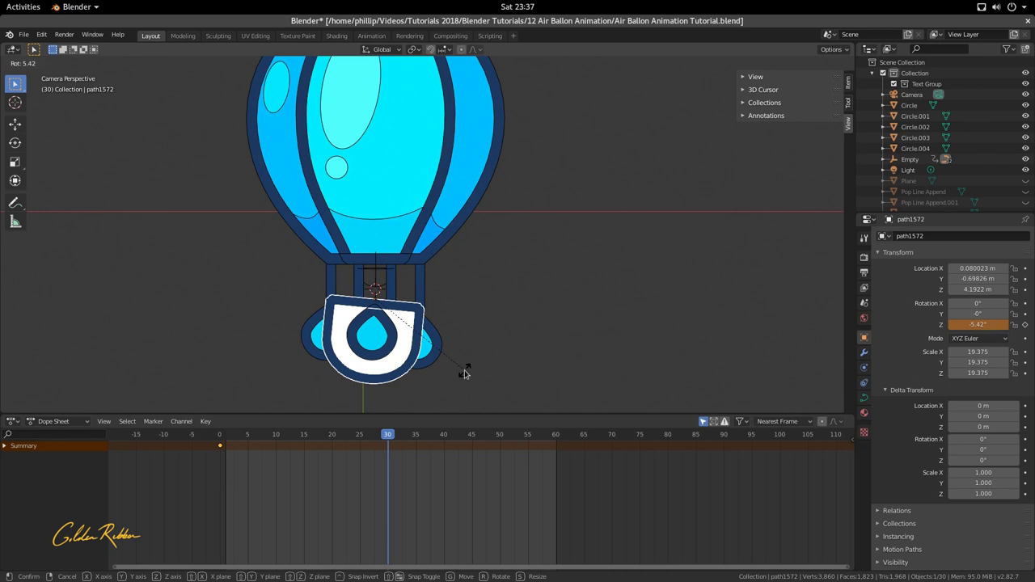
pyautogui.click(465, 368)
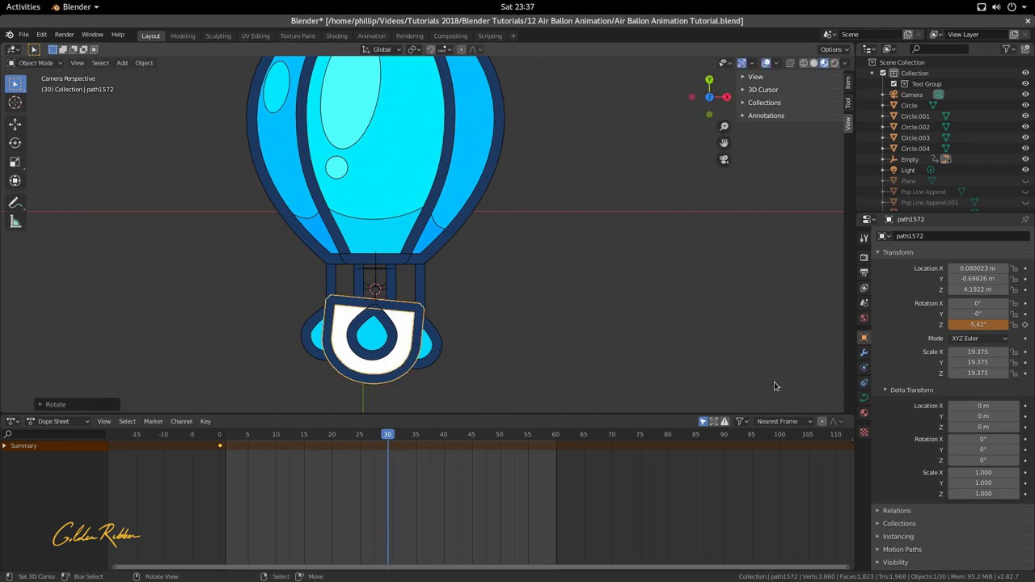
pyautogui.rightClick(979, 328)
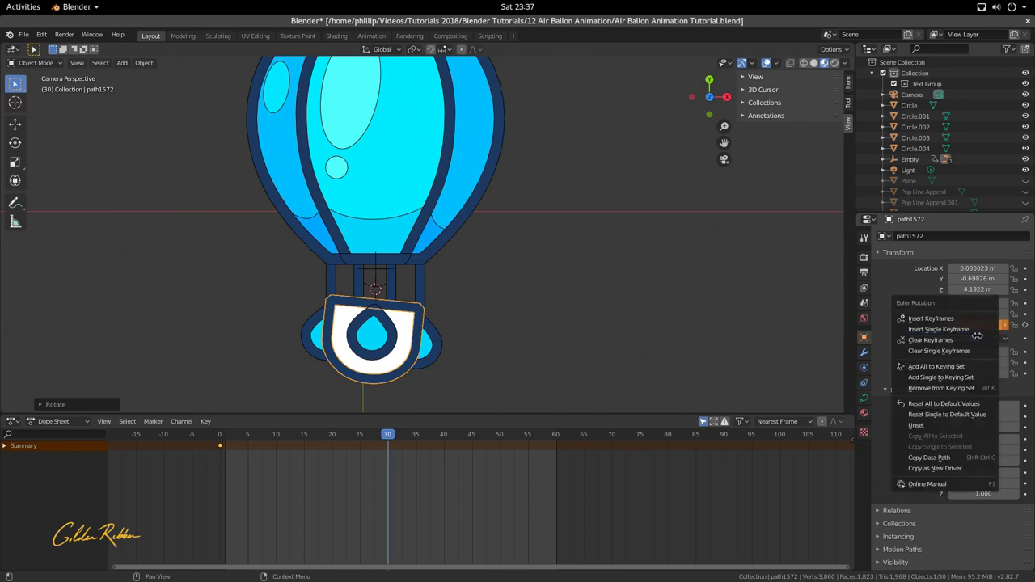
pyautogui.click(977, 334)
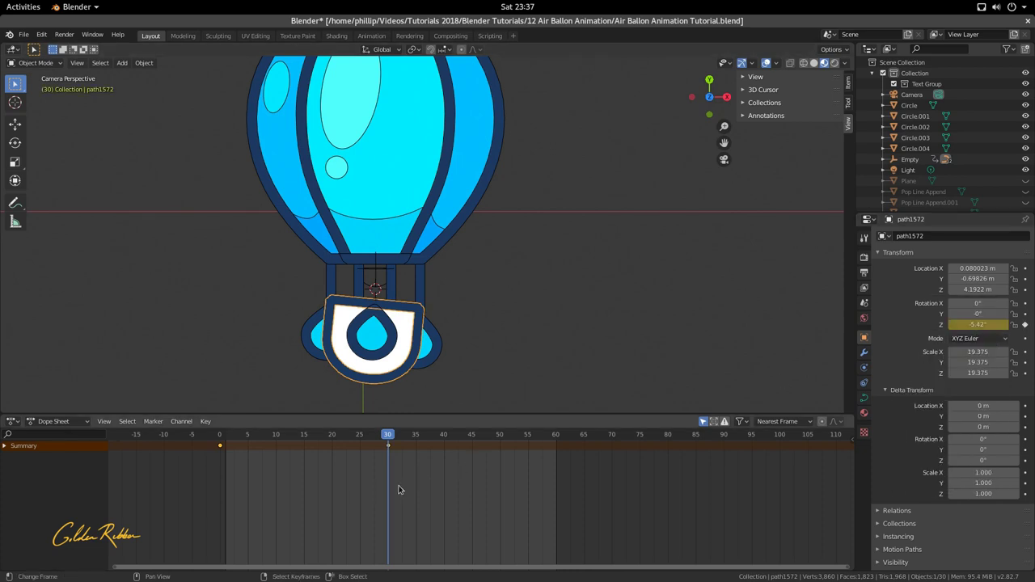
# - Duplicate the basket's frame 0 rotation keyframe to frame 60, and play the animation to check the swing
pyautogui.hotkey('shift', 'd')
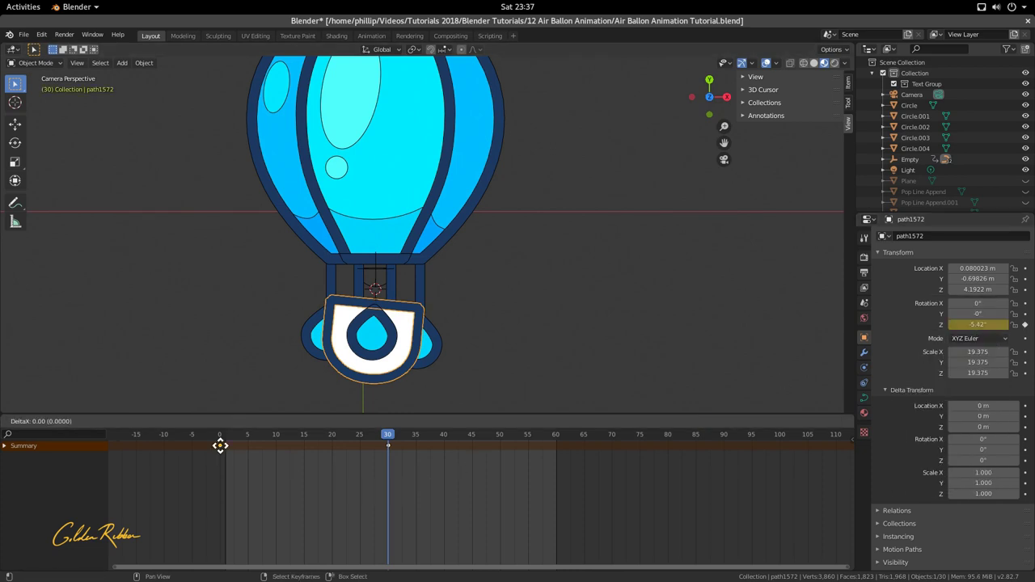
pyautogui.click(556, 463)
pyautogui.hotkey('shift', 'Left')
pyautogui.press('space')
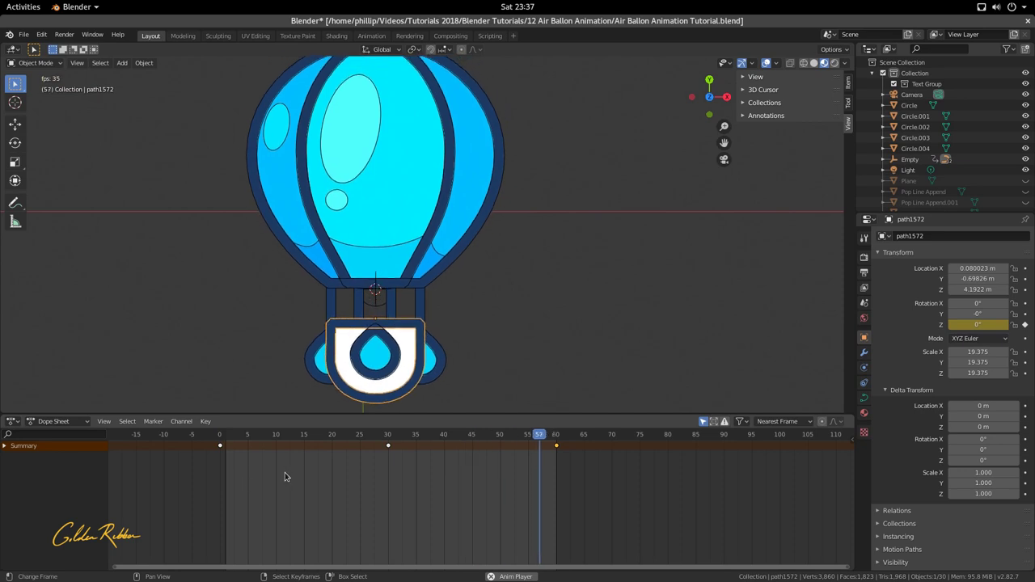
pyautogui.press('space')
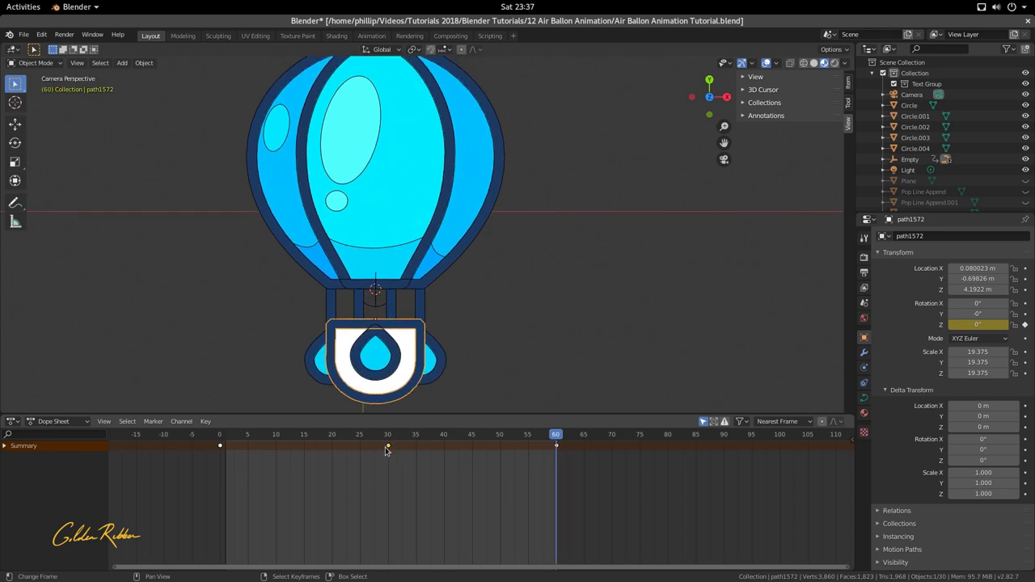
# - Move the basket's frame 30 keyframe to frame 15 and its frame 60 keyframe to frame 30, previewing the faster swing
pyautogui.moveTo(388, 447); pyautogui.dragTo(304, 467)
pyautogui.moveTo(556, 447); pyautogui.dragTo(387, 470)
pyautogui.press('space')
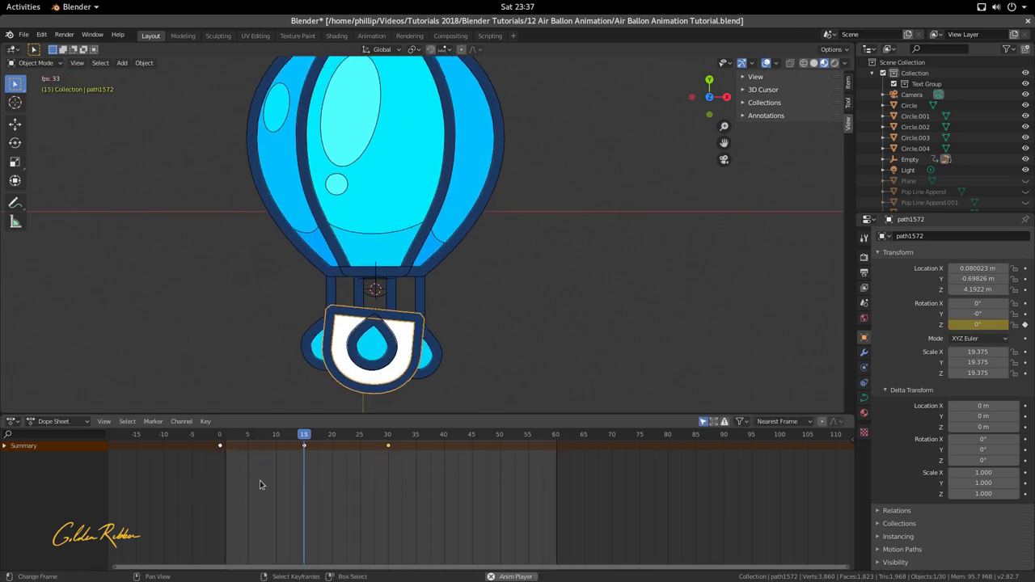
pyautogui.moveTo(405, 475)
pyautogui.mouseDown()
pyautogui.moveTo(381, 474)
pyautogui.moveTo(406, 477)
pyautogui.mouseUp()
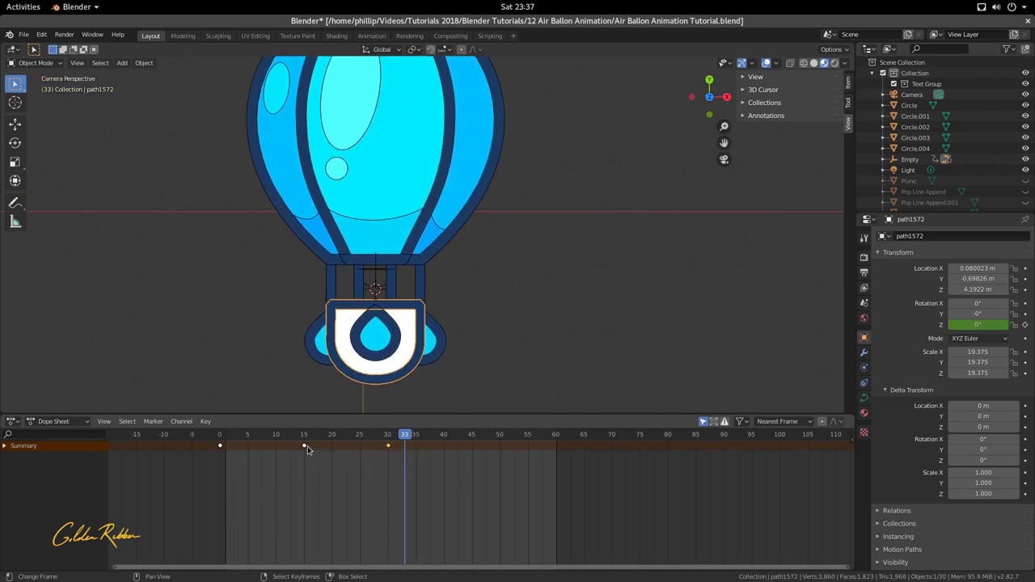
# - Duplicate the basket's frame 15 rotation keyframe to frame 45 and its frame 0 keyframe to frame 60
pyautogui.hotkey('shift', 'd')
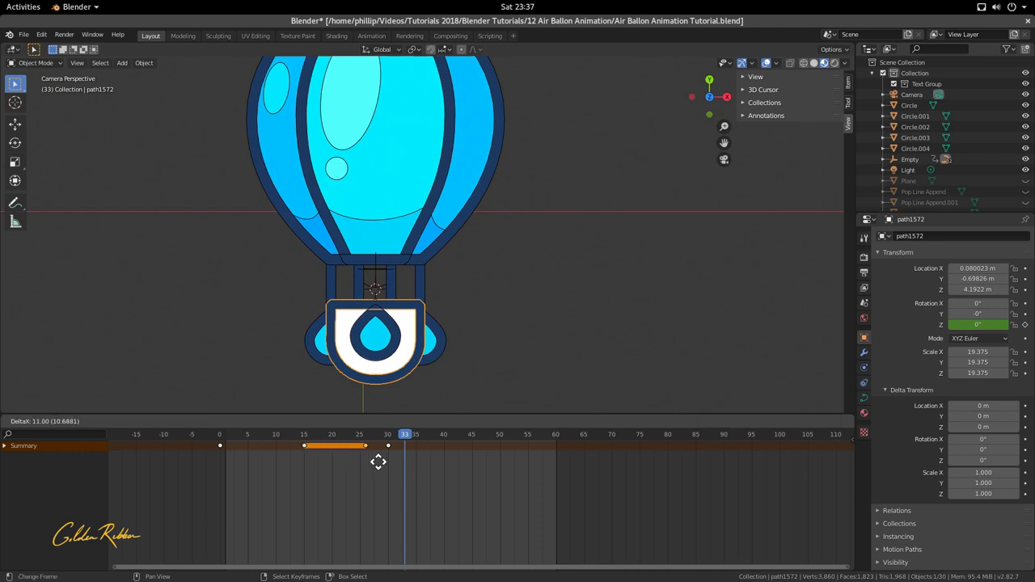
pyautogui.click(473, 469)
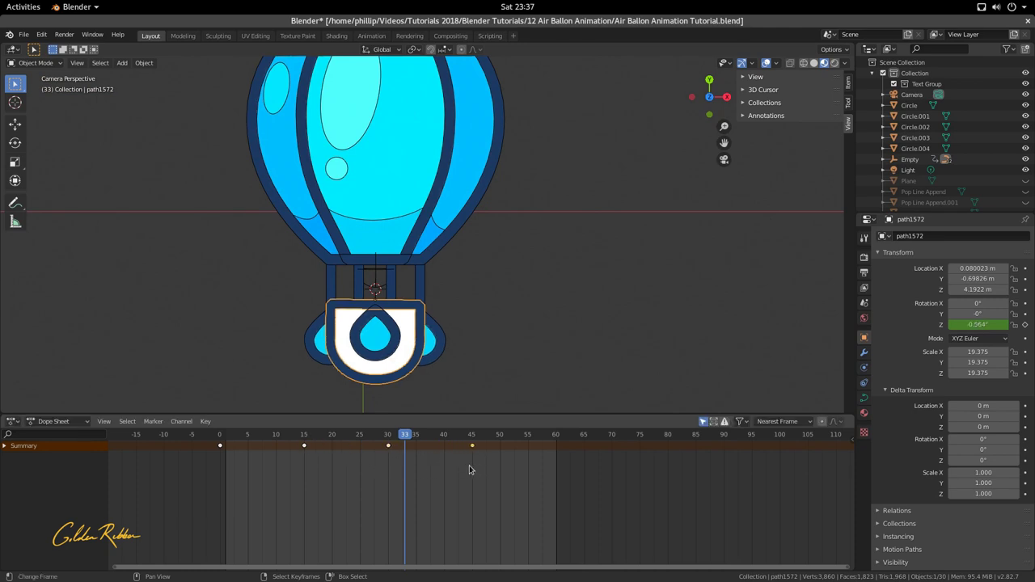
pyautogui.hotkey('shift', 'd')
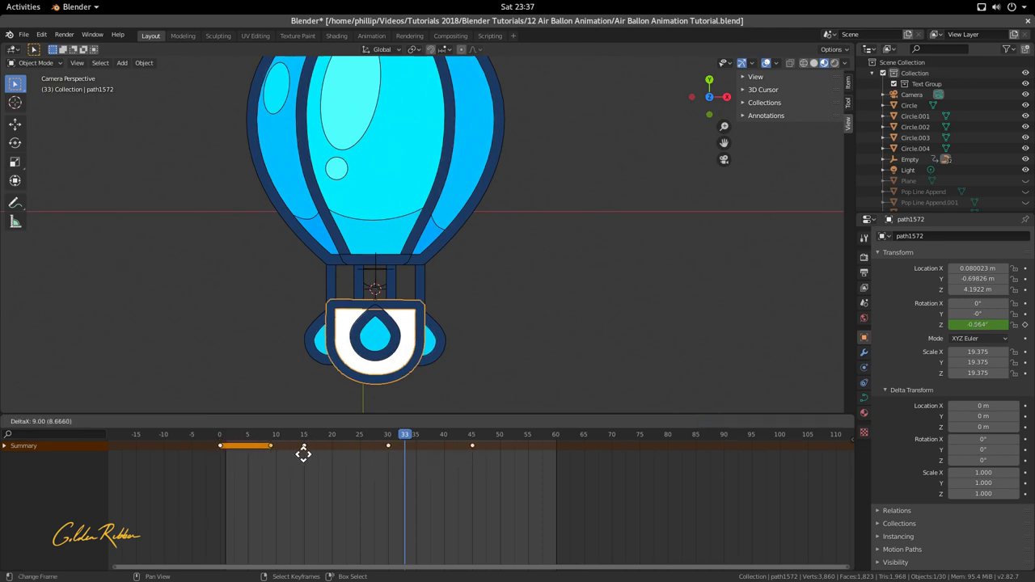
pyautogui.click(553, 466)
# - At frame 45, set the basket's Rotation Z to 5.42°, replace its single keyframe, and play the animation
pyautogui.click(472, 483)
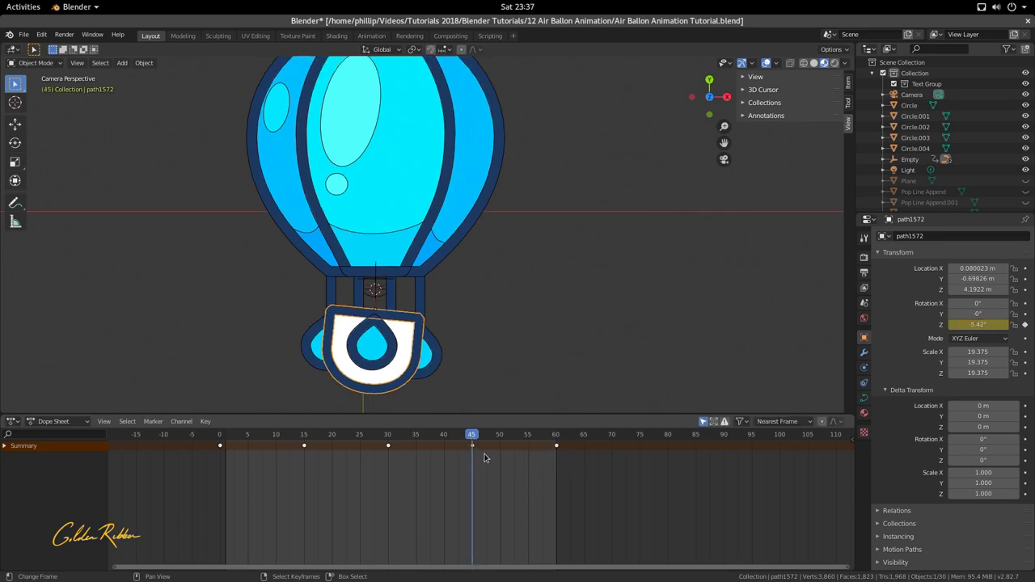
pyautogui.click(979, 324)
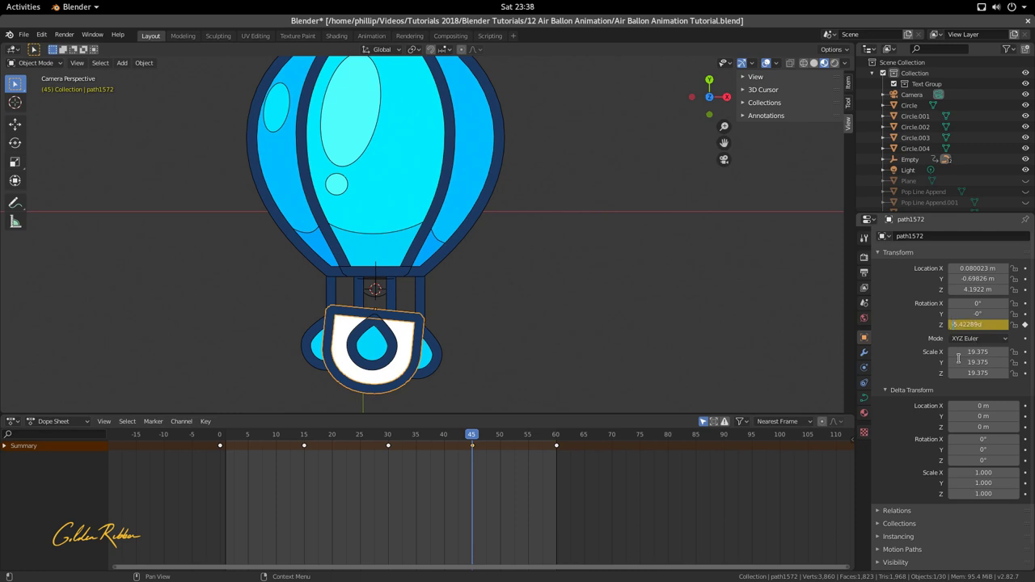
pyautogui.press('Return')
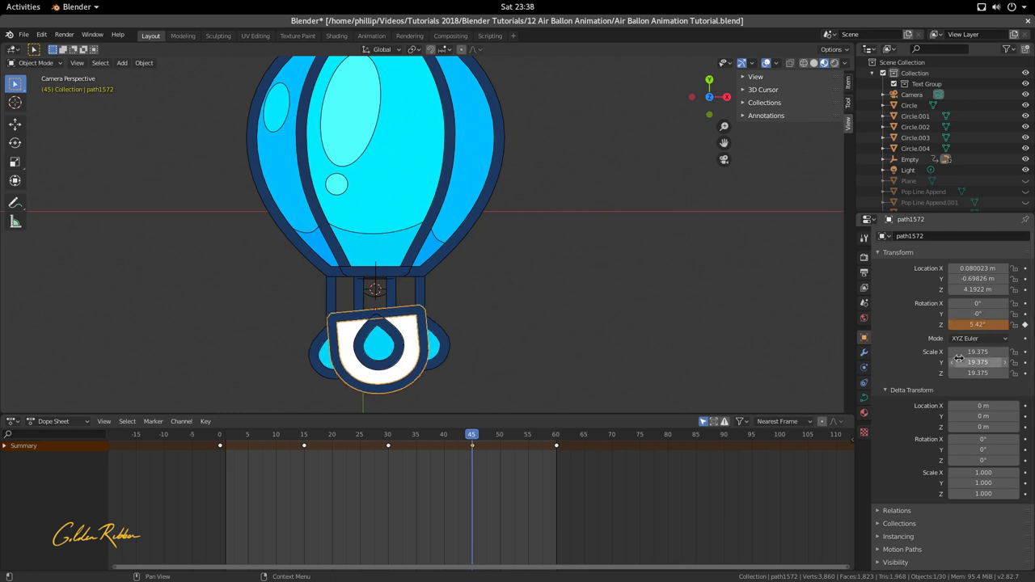
pyautogui.rightClick(964, 324)
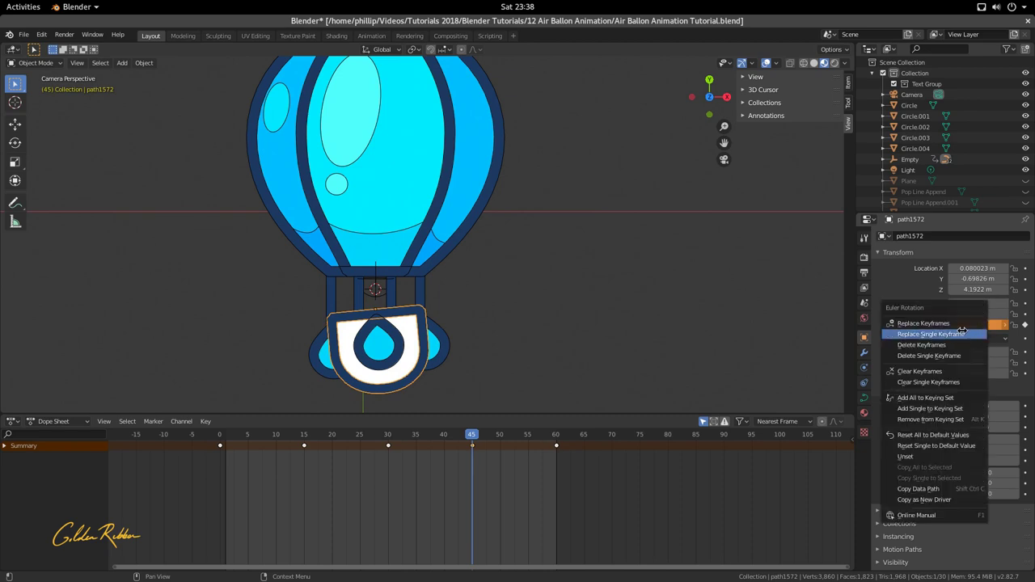
pyautogui.click(963, 333)
pyautogui.press('space')
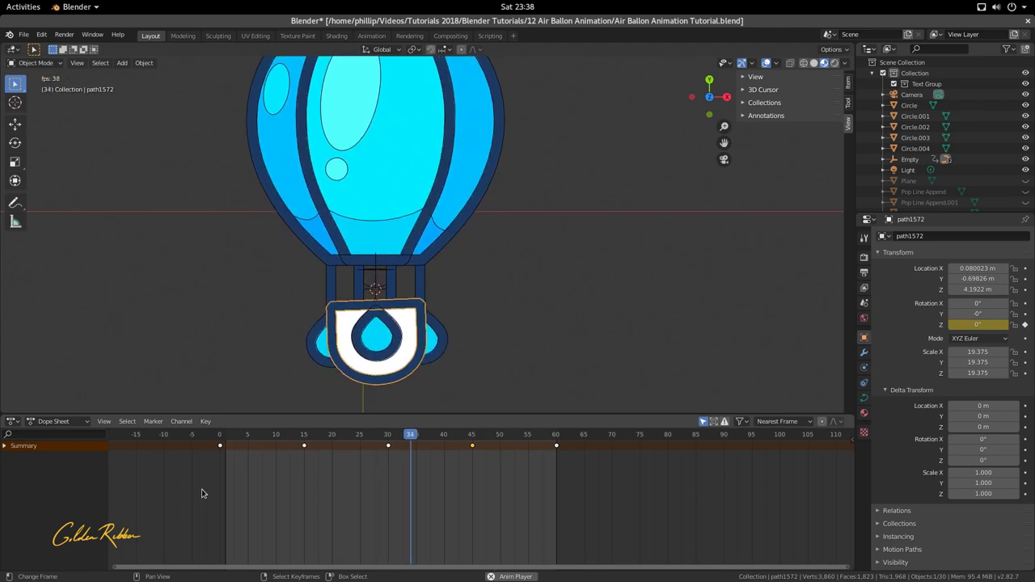
# - Stop playback and insert a single Rotation Z keyframe of 0° at frame 0 on the drop-shaped bag left of the basket
pyautogui.click(331, 306)
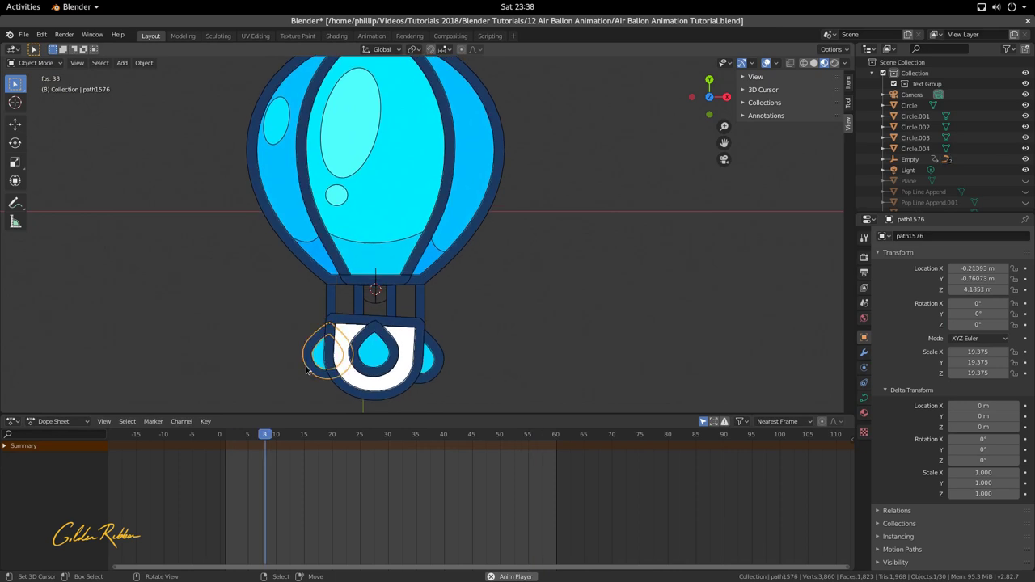
pyautogui.click(313, 366)
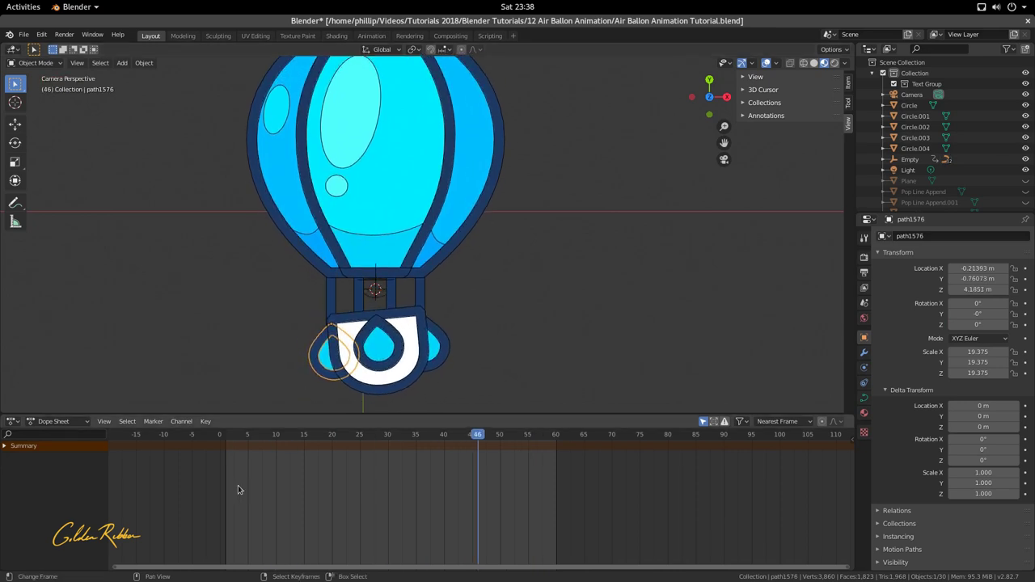
pyautogui.press('Escape')
pyautogui.scroll(-2, 341, 367)
pyautogui.scroll(2, 341, 366)
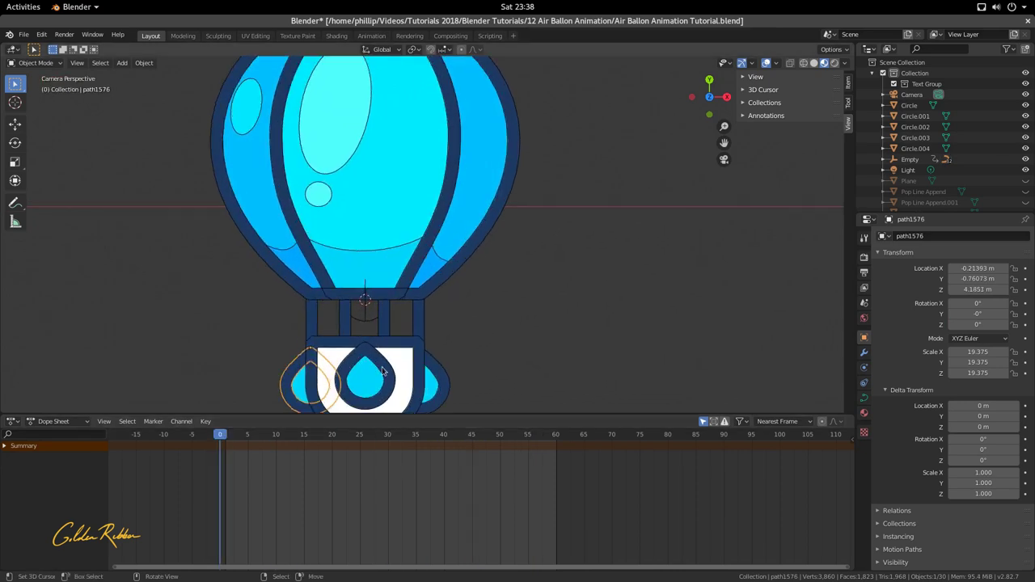
pyautogui.rightClick(974, 325)
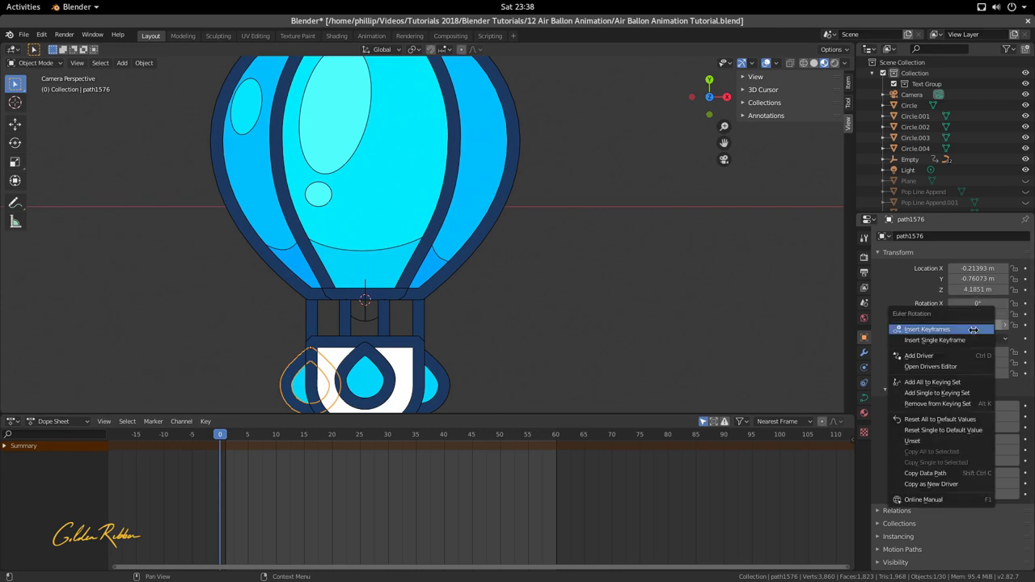
pyautogui.click(972, 339)
# - At frame 30, set the Rotation Z of the bag left of the basket to -14° and insert a single keyframe
pyautogui.scroll(-2, 384, 356)
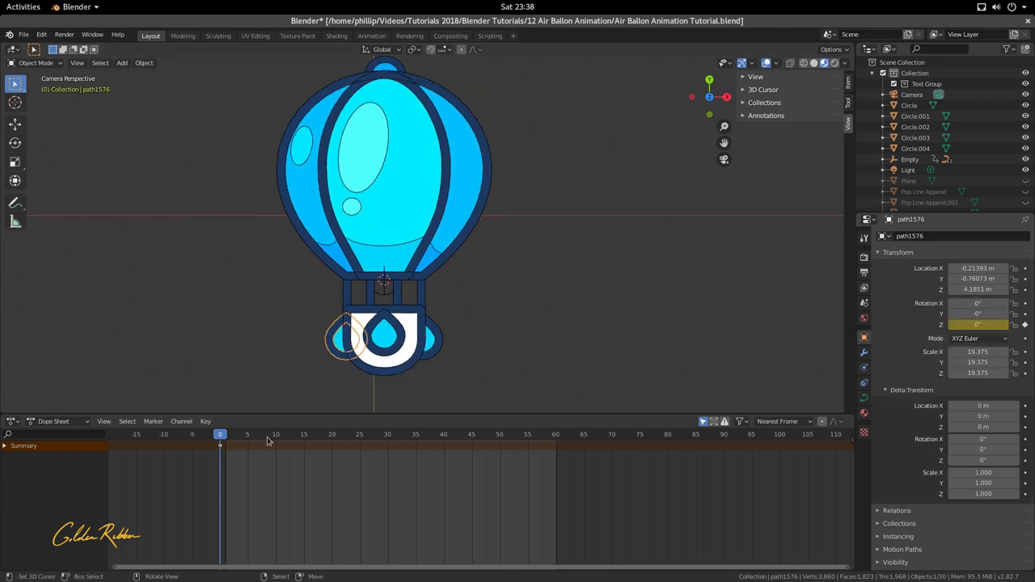
pyautogui.moveTo(226, 474); pyautogui.dragTo(387, 488)
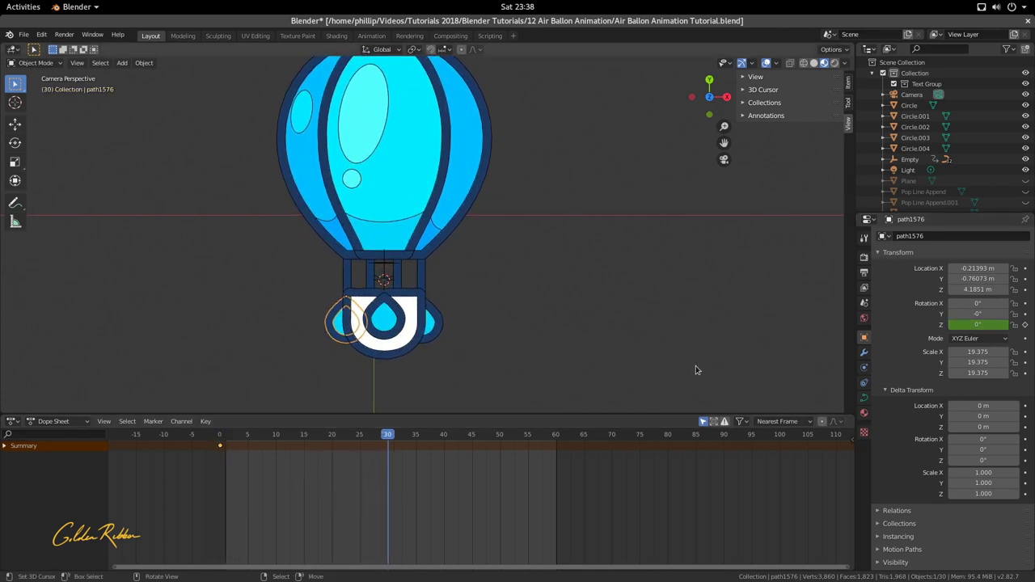
pyautogui.moveTo(977, 324); pyautogui.dragTo(943, 325)
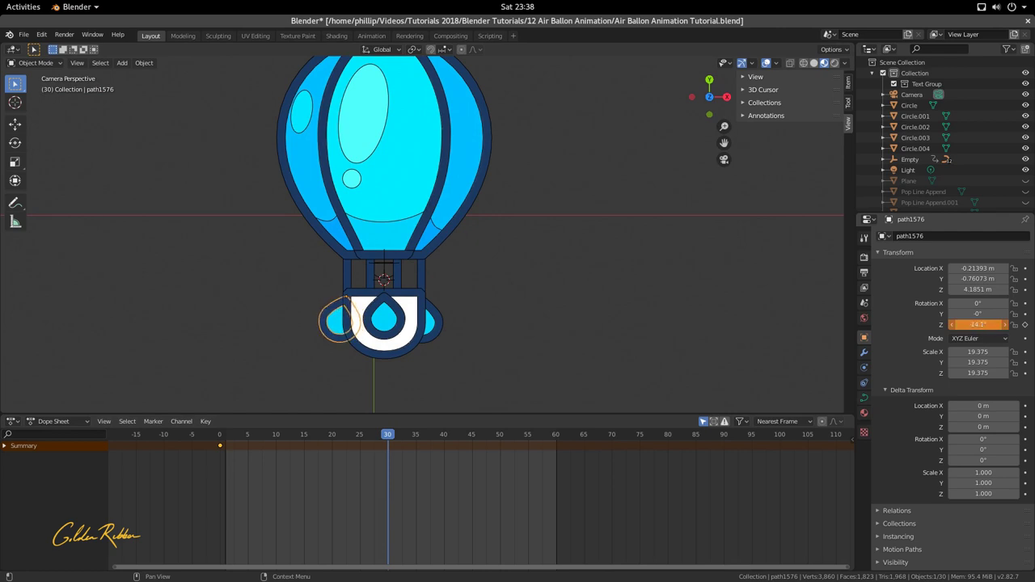
pyautogui.rightClick(966, 326)
pyautogui.click(964, 334)
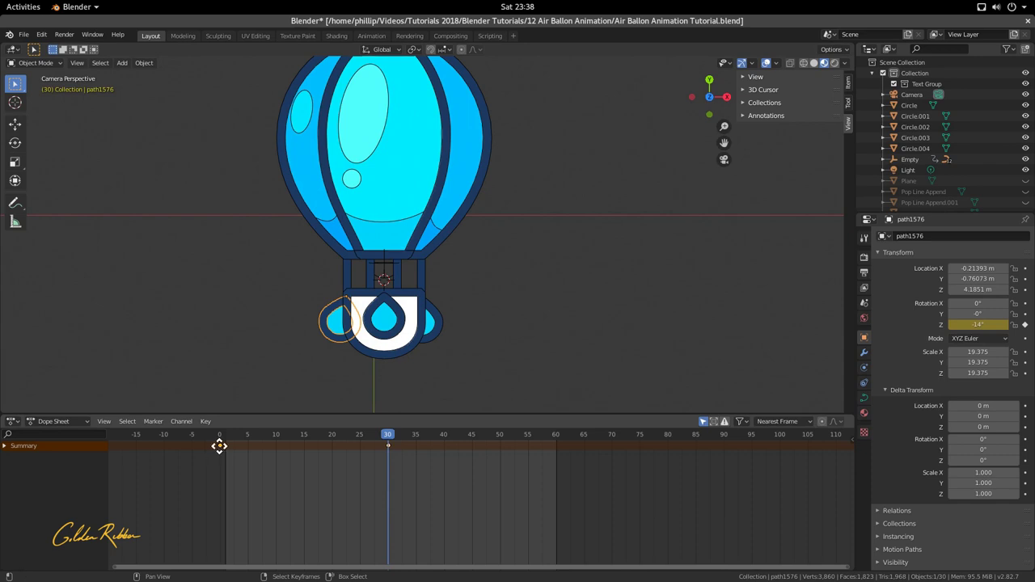
# - Duplicate the left bag's frame 0 rotation keyframe to frame 60 and preview the swing from the start
pyautogui.hotkey('shift', 'd')
pyautogui.click(553, 464)
pyautogui.hotkey('shift', 'Left')
pyautogui.press('space')
pyautogui.press('space')
# - Insert a single Rotation Z keyframe of 0° at frame 0 on the drop-shaped bag right of the basket
pyautogui.click(426, 323)
pyautogui.moveTo(424, 496); pyautogui.dragTo(203, 511)
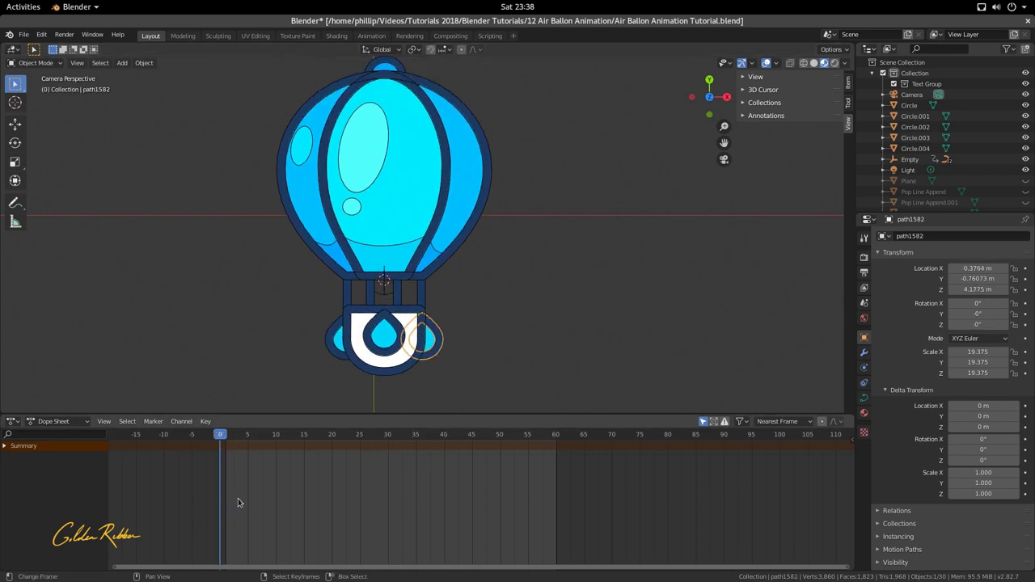
pyautogui.rightClick(972, 324)
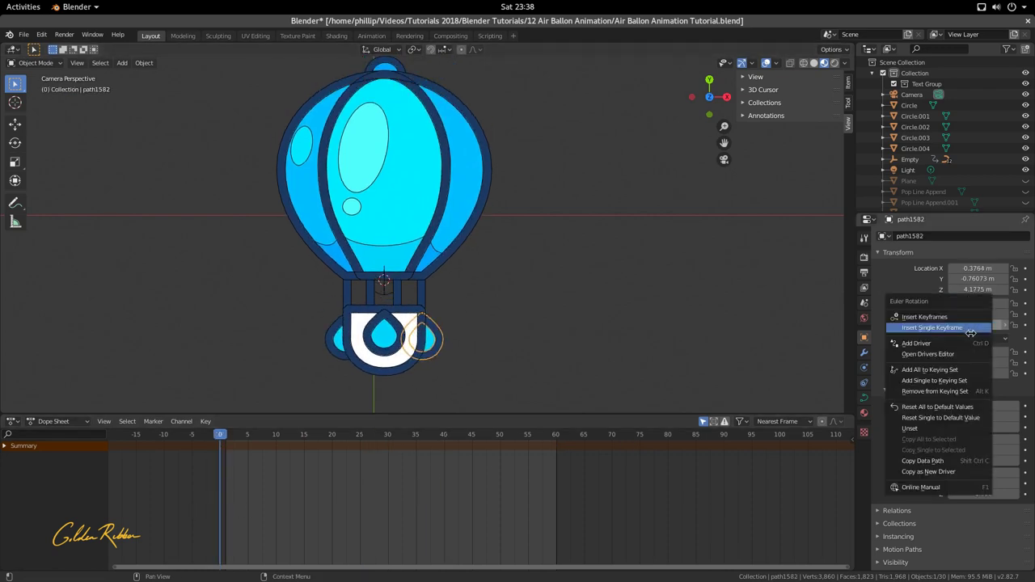
pyautogui.click(970, 330)
# - At frame 30, set the right bag's Rotation Z to 20.7° and insert a single keyframe for it
pyautogui.moveTo(230, 515); pyautogui.dragTo(385, 525)
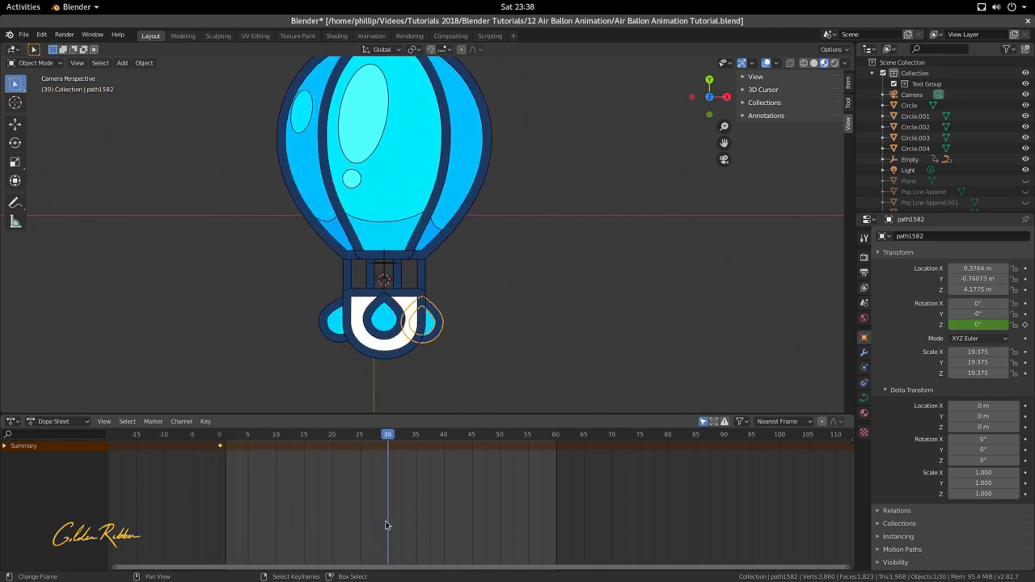
pyautogui.moveTo(979, 325); pyautogui.dragTo(1004, 325)
pyautogui.rightClick(960, 324)
pyautogui.click(962, 326)
pyautogui.moveTo(968, 324); pyautogui.dragTo(968, 324)
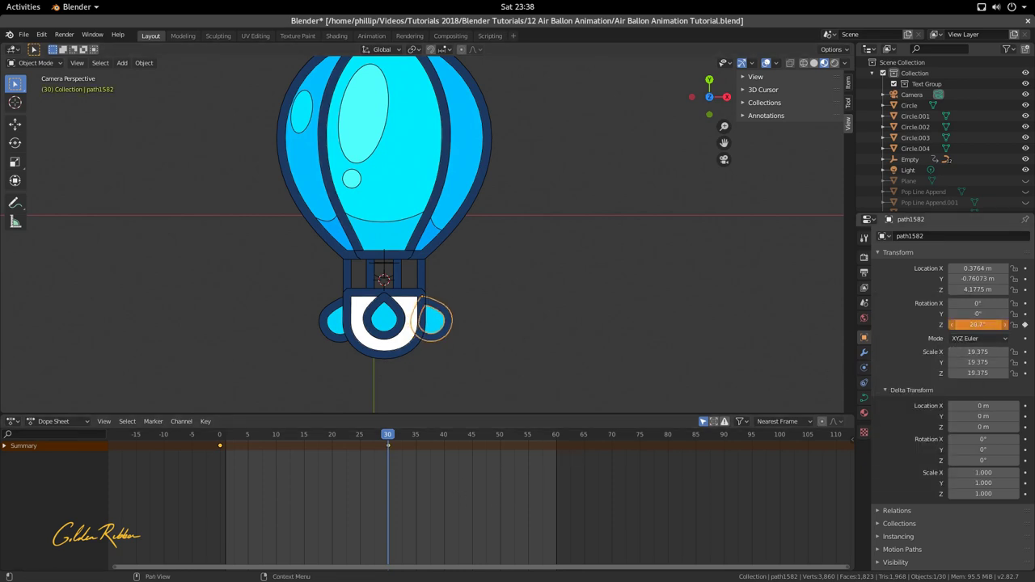
pyautogui.rightClick(982, 324)
pyautogui.click(985, 333)
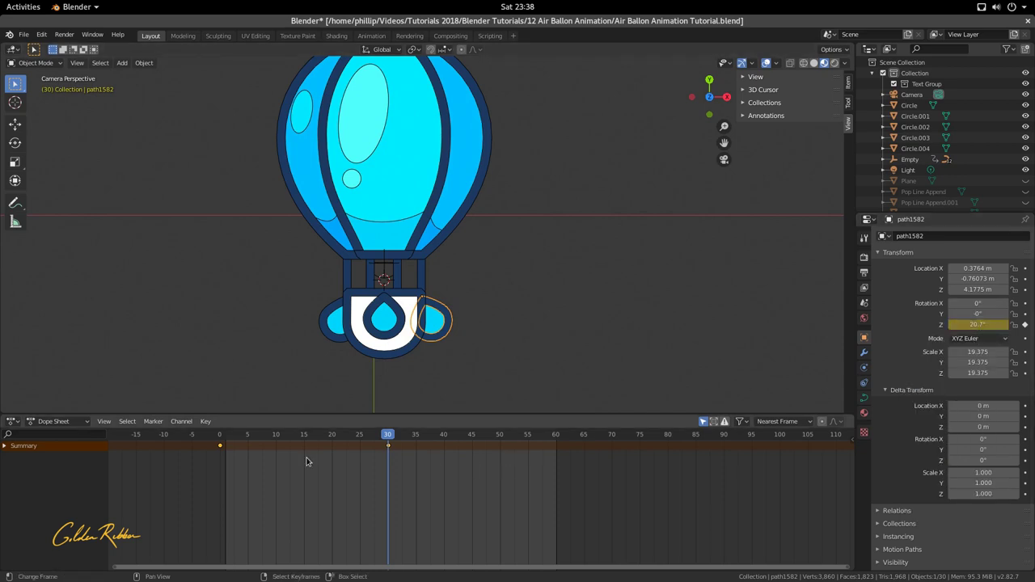
# - Duplicate the right bag's frame 0 rotation keyframe to frame 60 and play the animation
pyautogui.click(221, 447)
pyautogui.hotkey('shift', 'd')
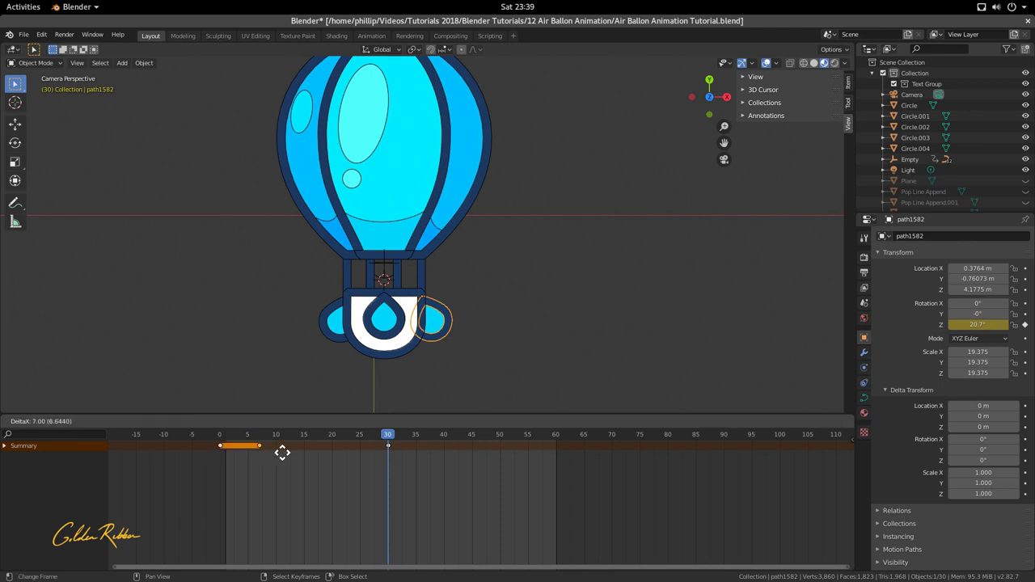
pyautogui.click(550, 463)
pyautogui.press('space')
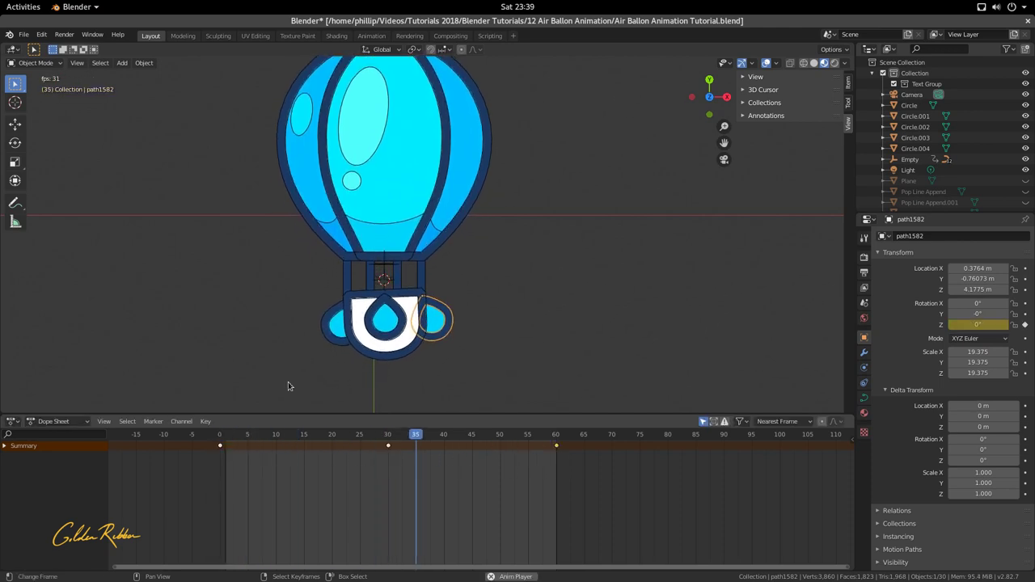
pyautogui.click(380, 230)
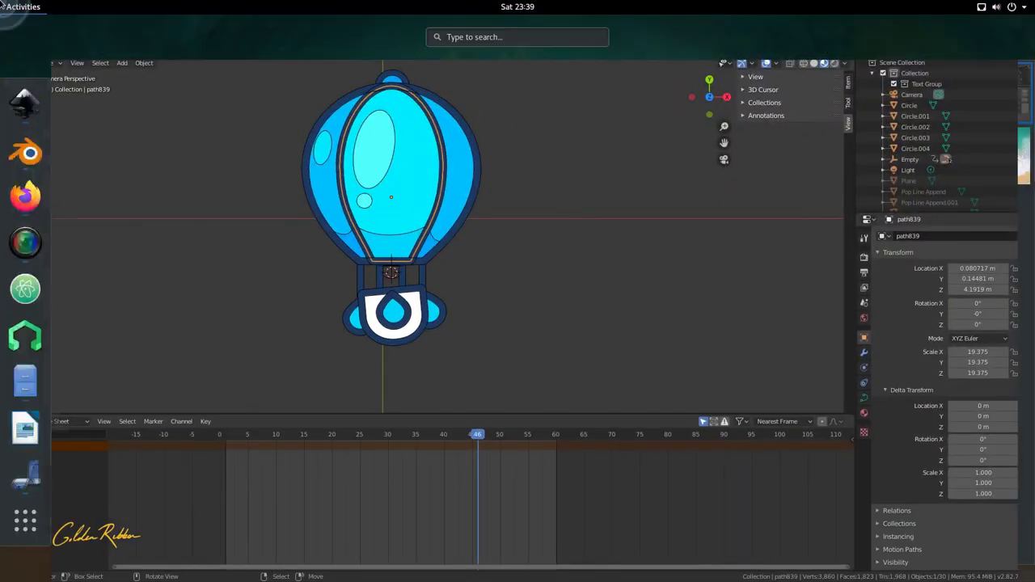
pyautogui.click(4, 4)
pyautogui.click(584, 347)
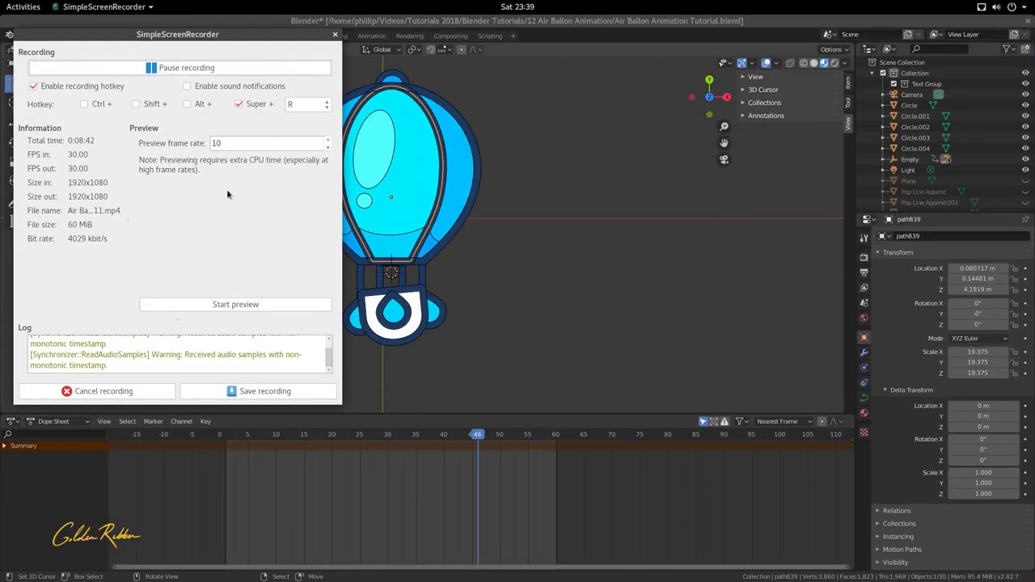